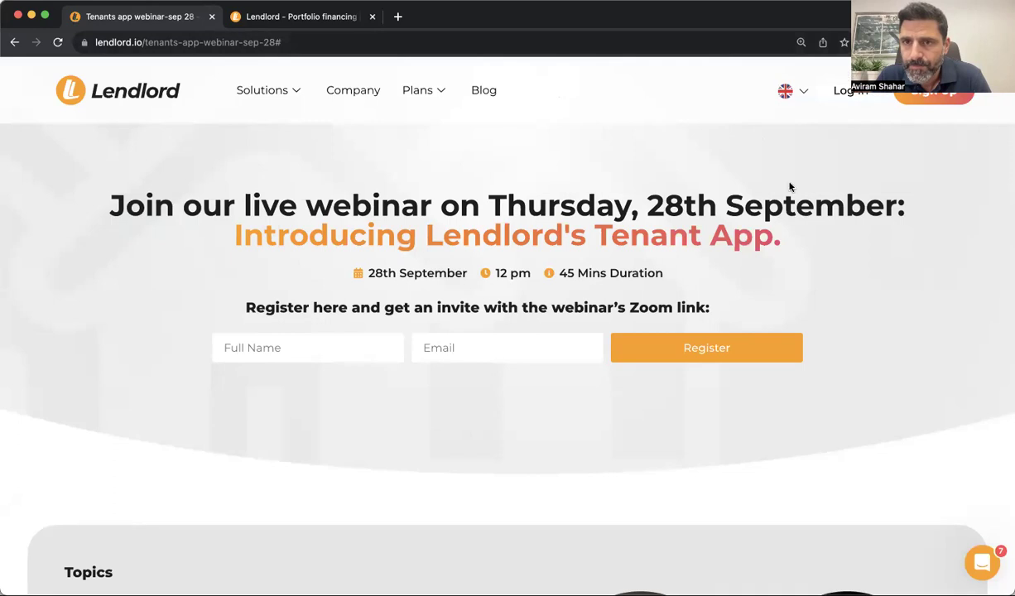
# Scroll to the Topics list and highlight the payment schedule and mandatory docs sharing topics
pyautogui.scroll(-5, 496, 477)
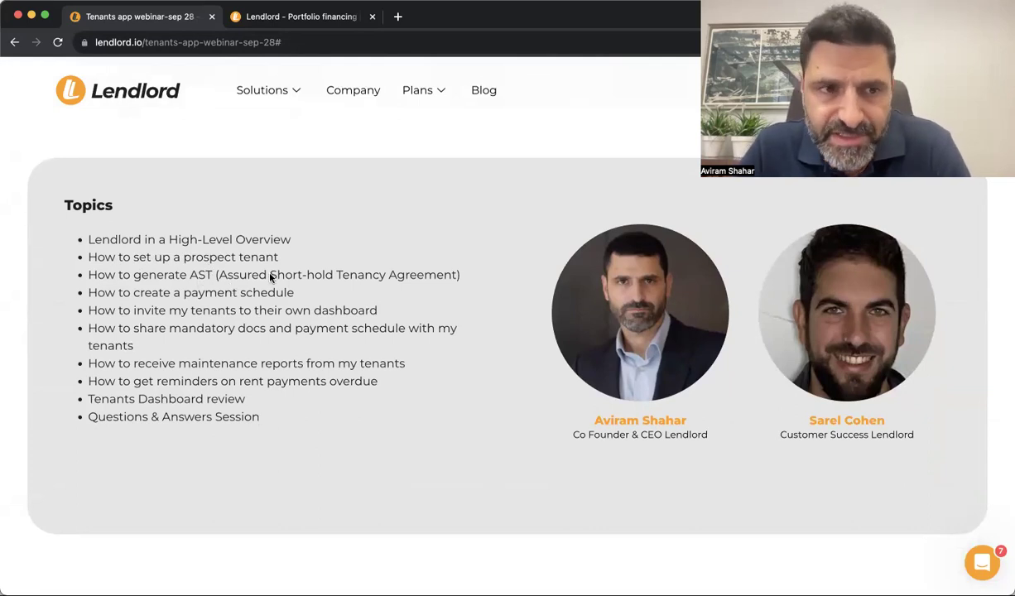
pyautogui.tripleClick(213, 293)
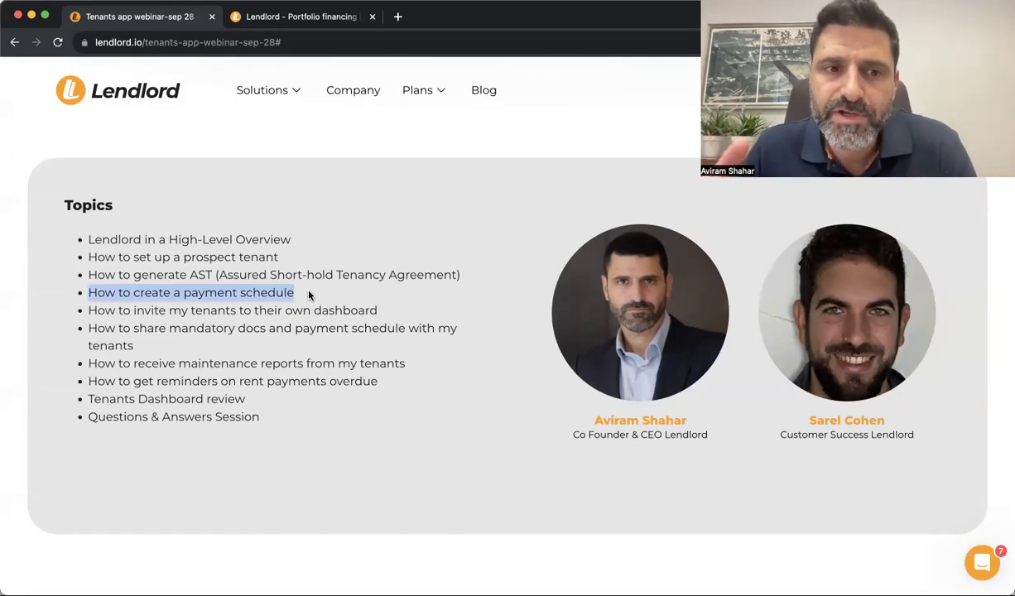
pyautogui.doubleClick(214, 310)
pyautogui.click(156, 297)
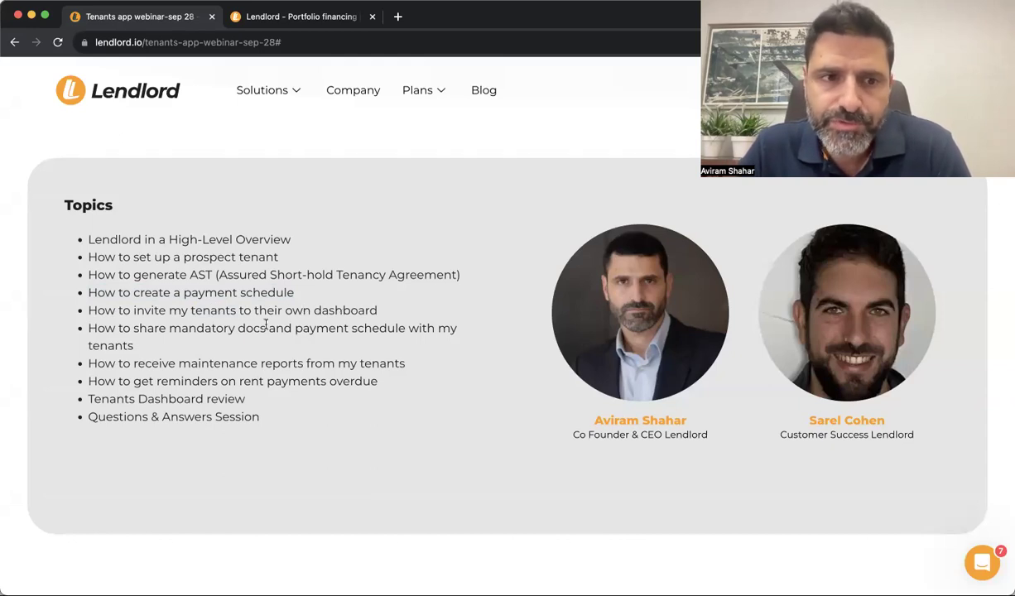
pyautogui.doubleClick(220, 329)
pyautogui.tripleClick(219, 328)
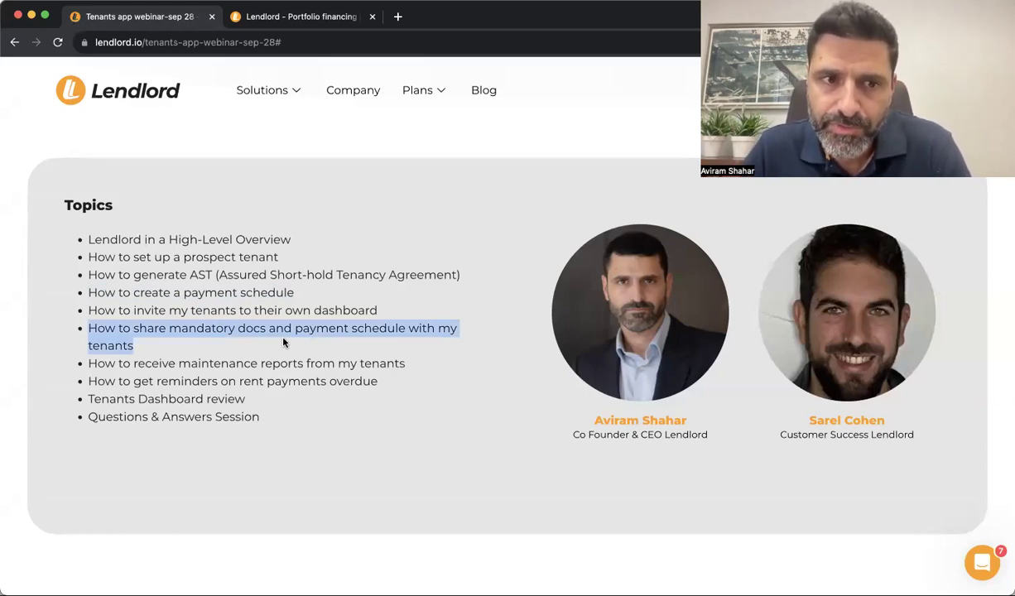
# Highlight the maintenance reports, rent payment reminders and Tenants Dashboard review topics, then clear the highlight
pyautogui.tripleClick(220, 365)
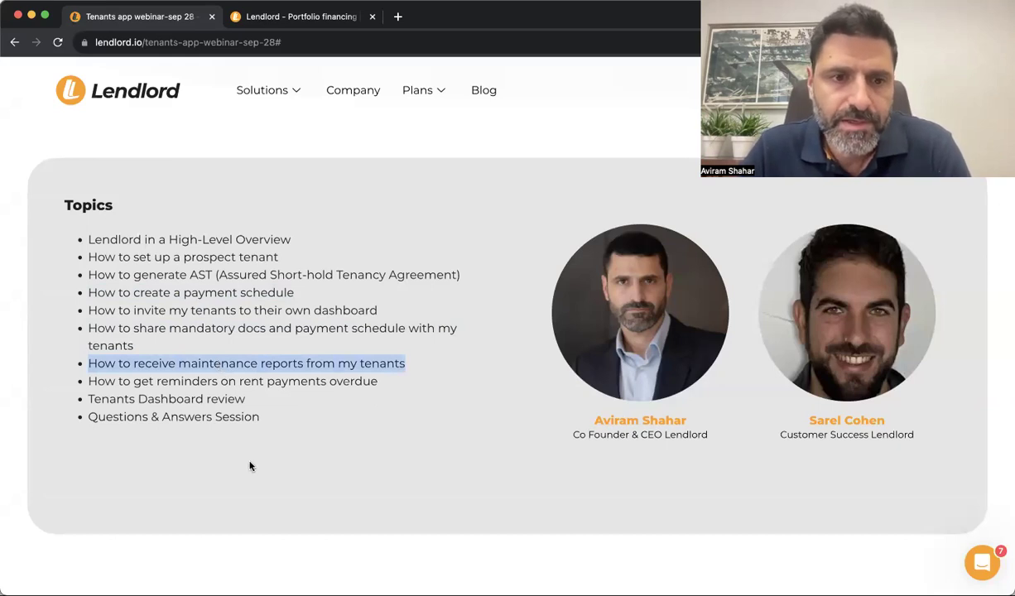
pyautogui.tripleClick(247, 382)
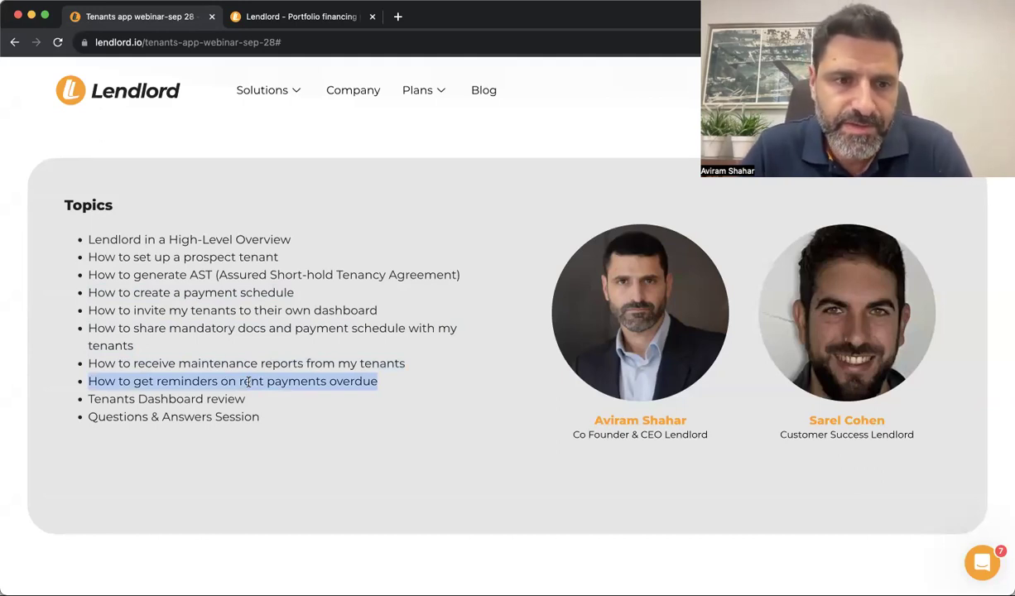
pyautogui.tripleClick(166, 399)
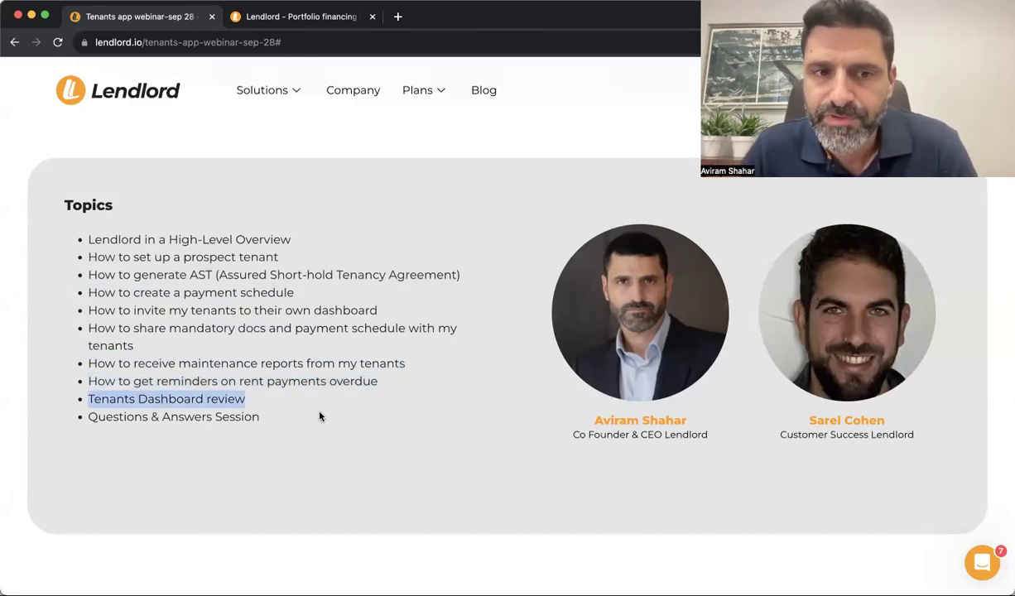
pyautogui.click(360, 298)
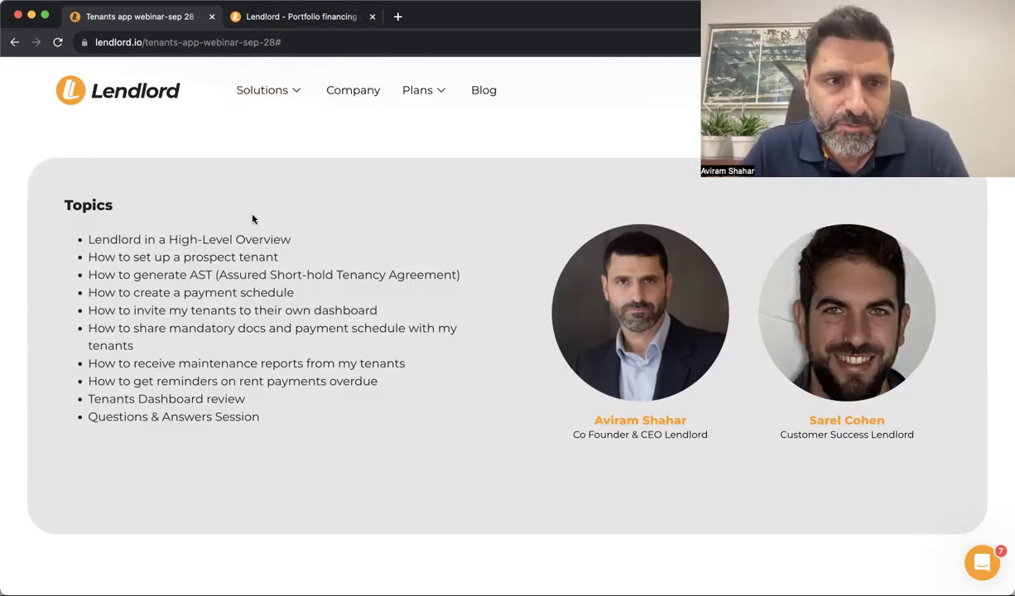
# Highlight the 'Lendlord in a High-Level Overview' topic, then switch to the 'Lendlord - Portfolio financing' tab
pyautogui.tripleClick(237, 238)
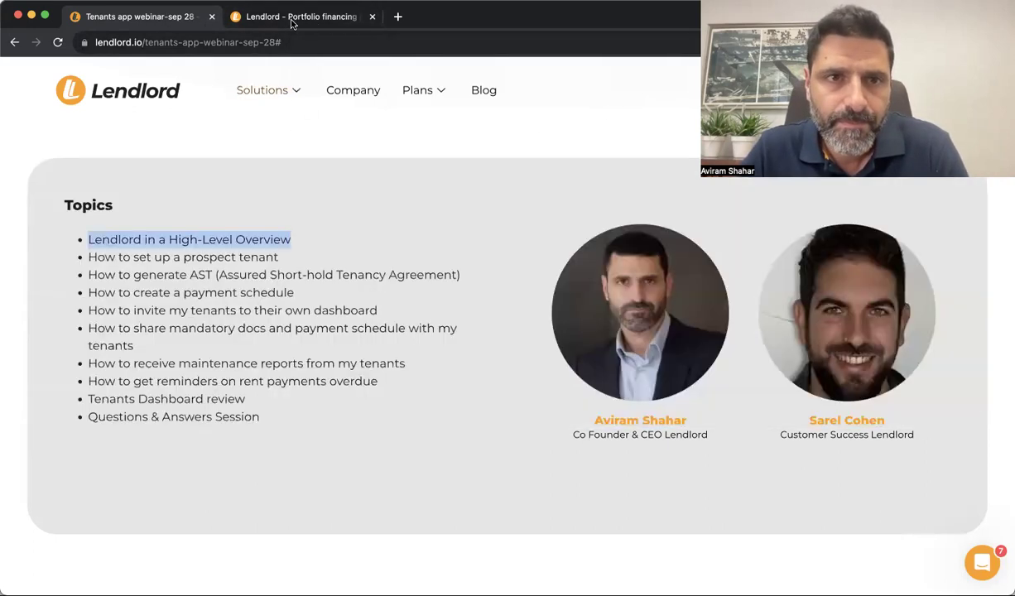
pyautogui.click(295, 18)
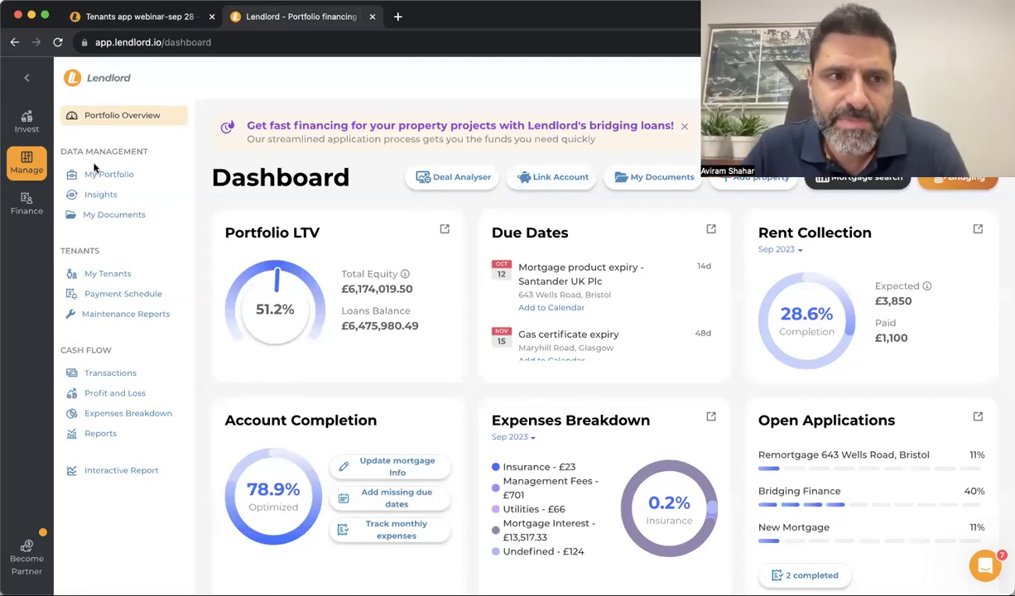
# Show the Invest menu and emphasise its Property Sourcing group alongside the Deal Analyser
pyautogui.click(26, 125)
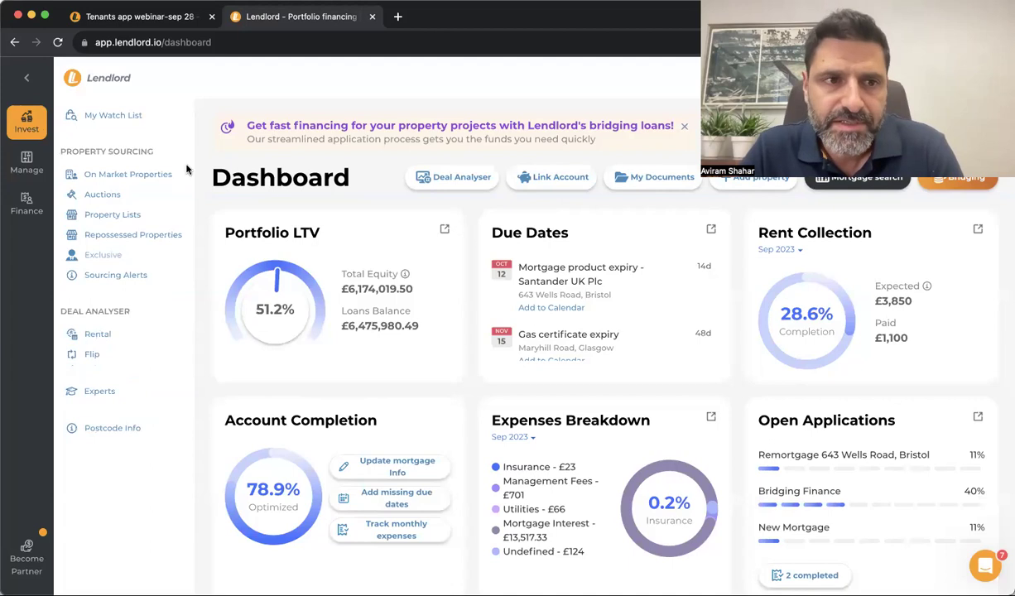
pyautogui.tripleClick(132, 152)
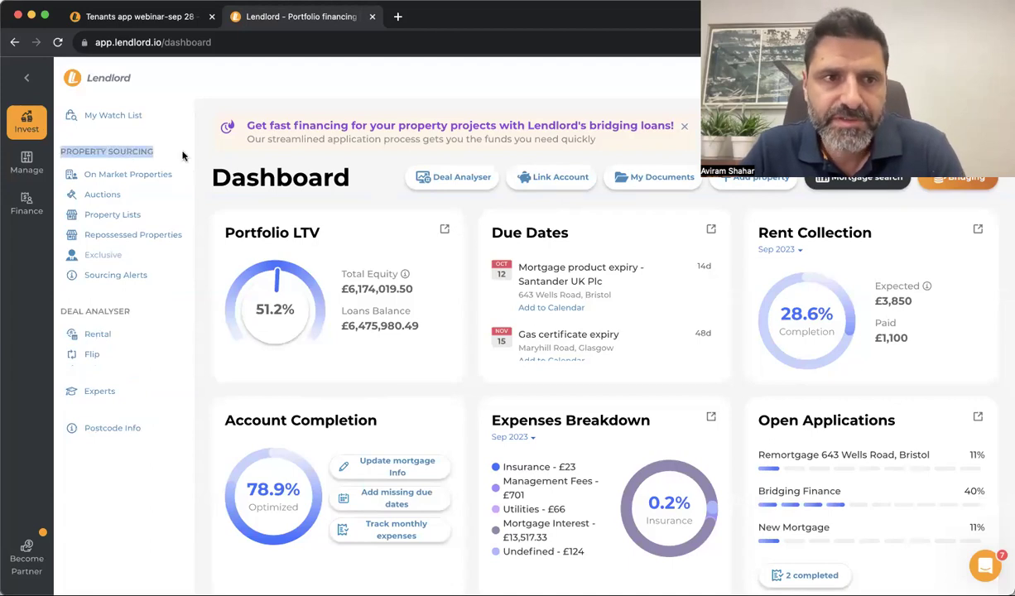
# Open the On Market Properties listings and scroll through them
pyautogui.click(152, 176)
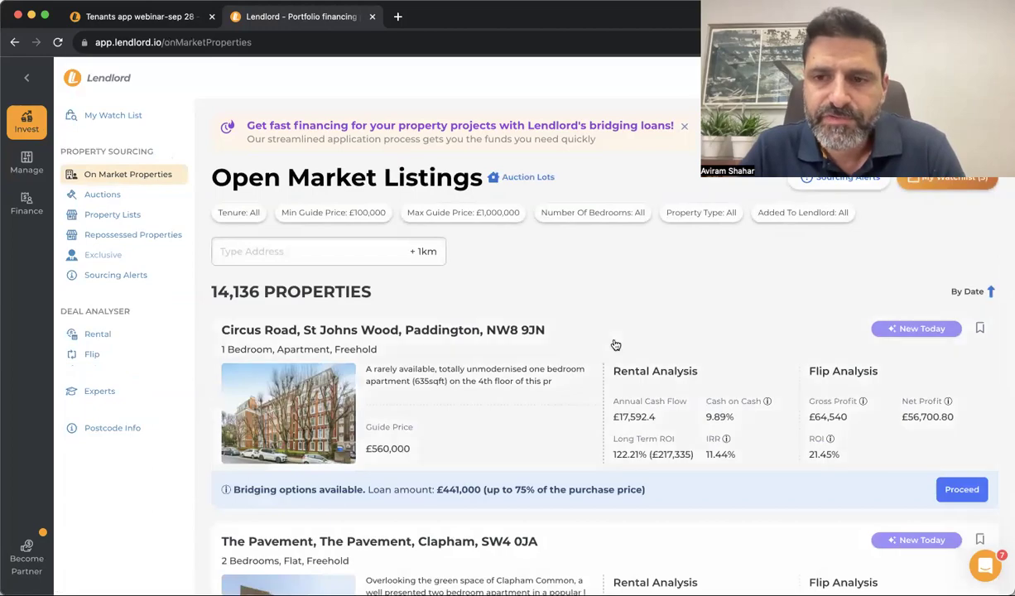
pyautogui.scroll(-6, 615, 345)
pyautogui.scroll(-5, 616, 345)
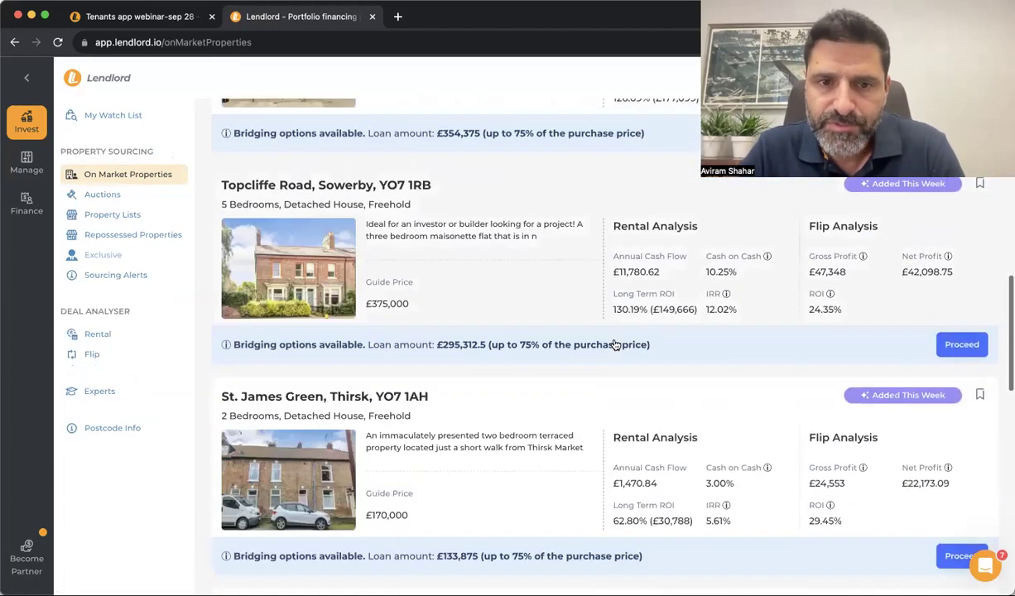
pyautogui.scroll(20, 612, 344)
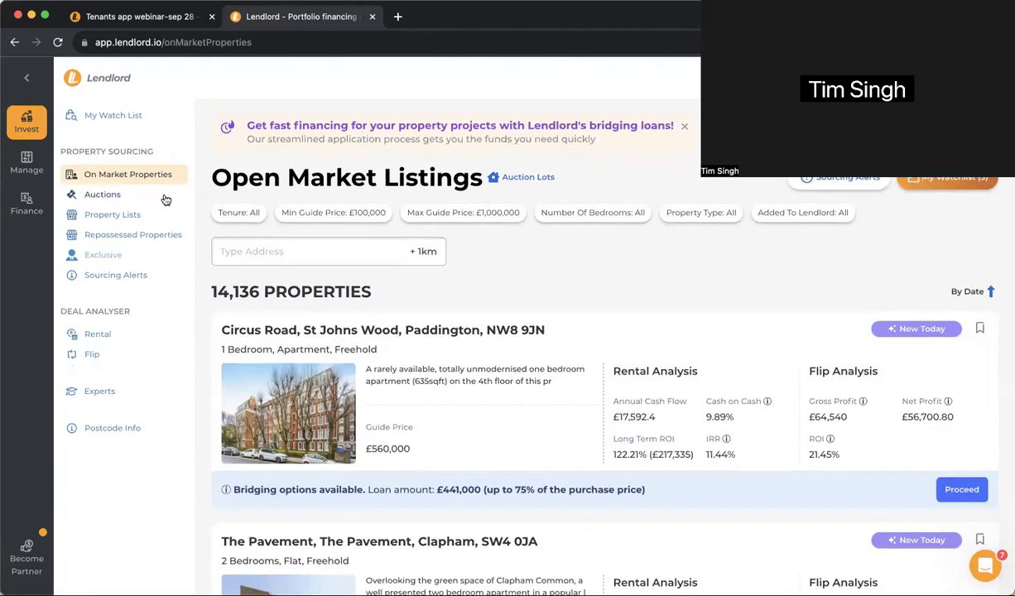
# Open the Auctions listings and scroll through the 1,906 auction lots
pyautogui.click(101, 199)
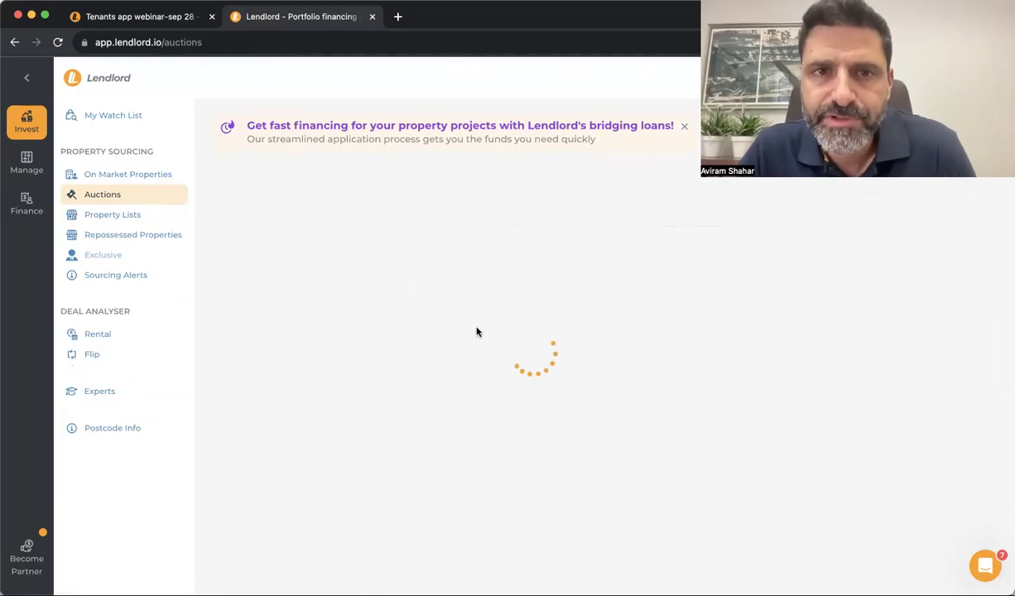
pyautogui.scroll(-5, 478, 332)
pyautogui.scroll(-20, 477, 332)
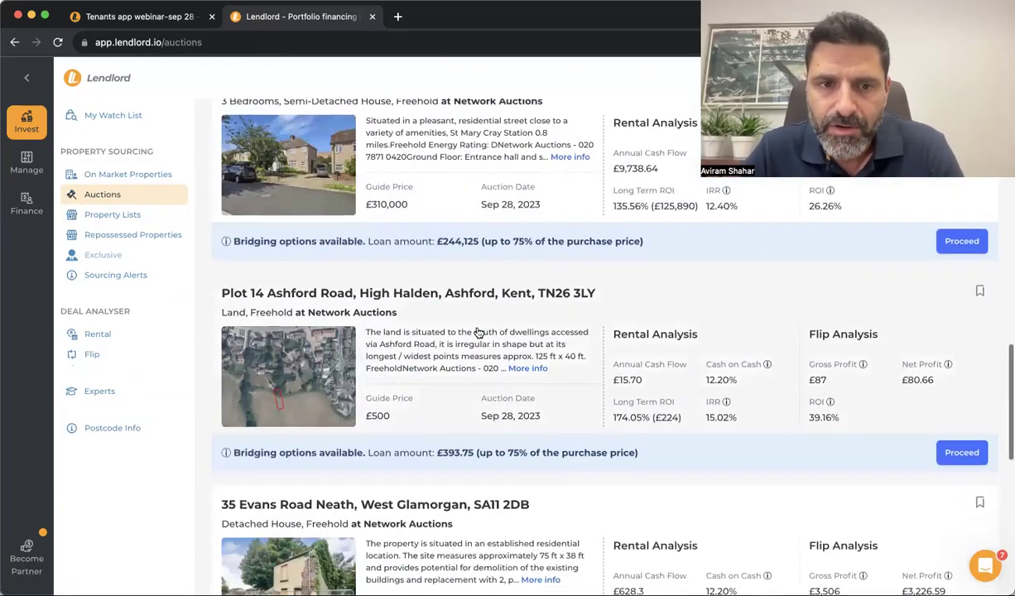
pyautogui.scroll(-15, 471, 415)
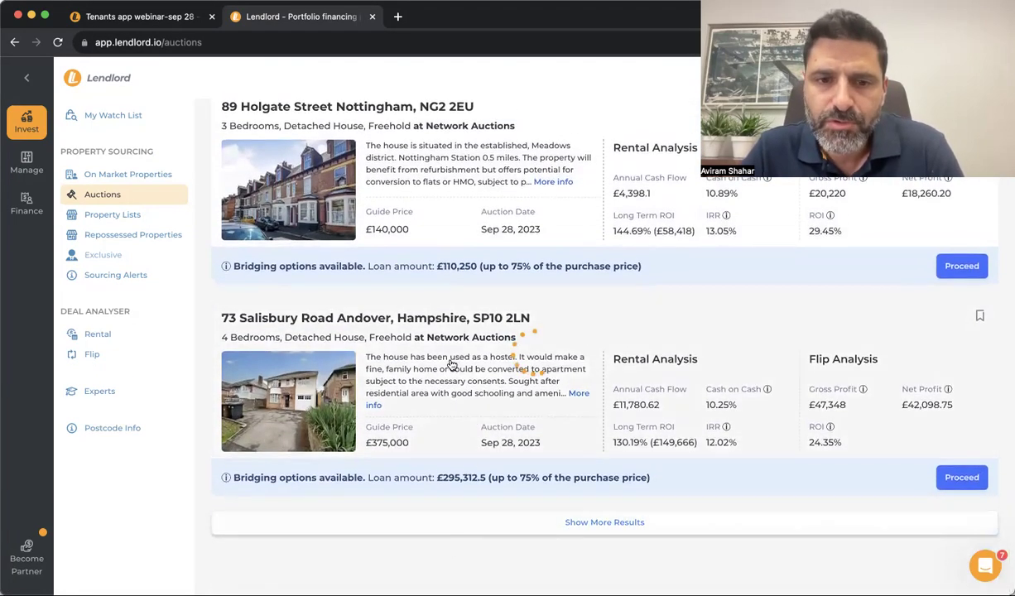
pyautogui.scroll(20, 485, 180)
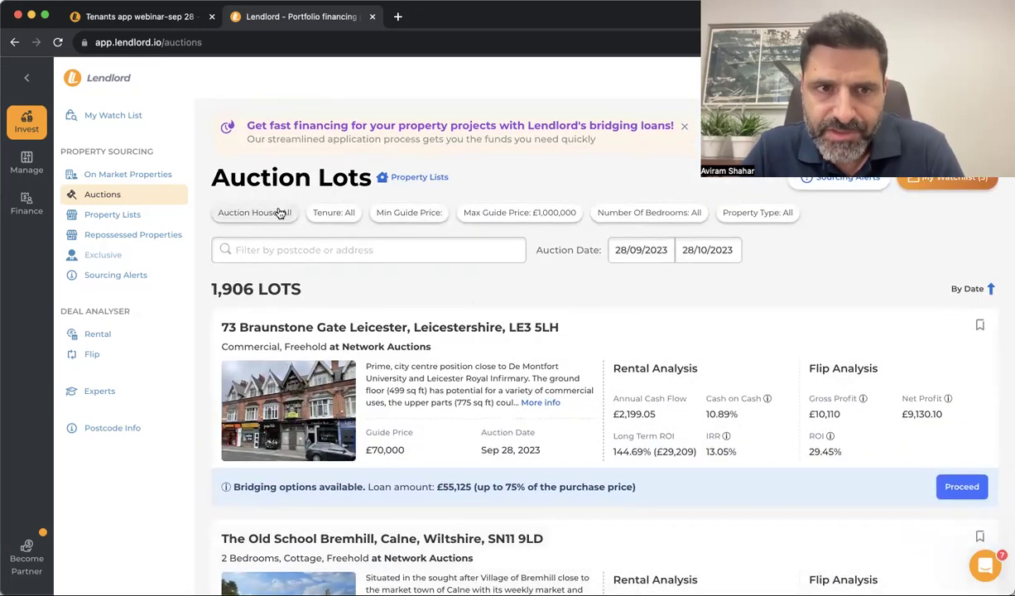
# Show the Auction House filter's available auction houses, then close it leaving All selected
pyautogui.click(280, 213)
pyautogui.click(268, 263)
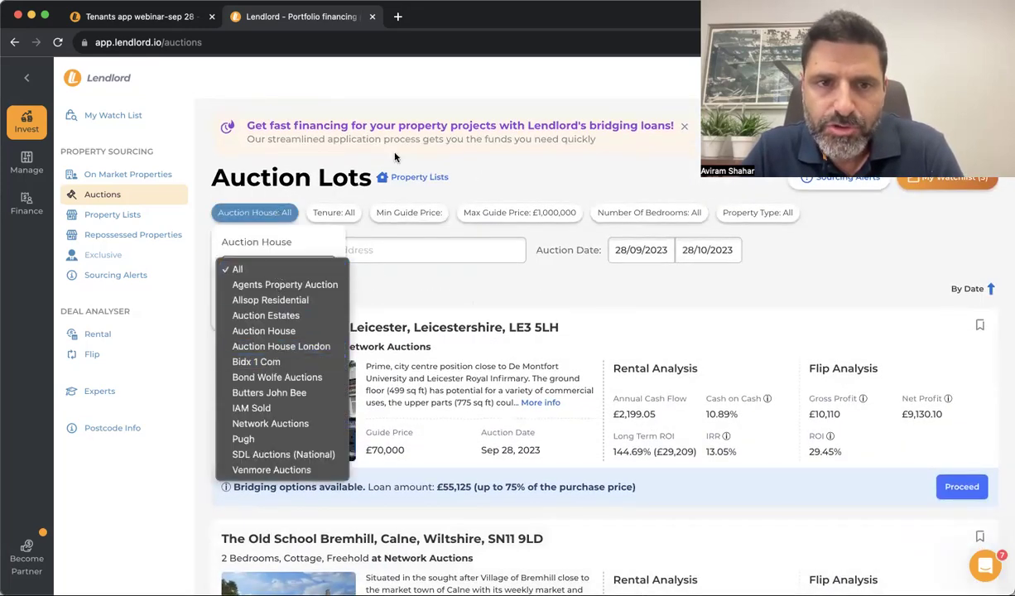
pyautogui.click(526, 176)
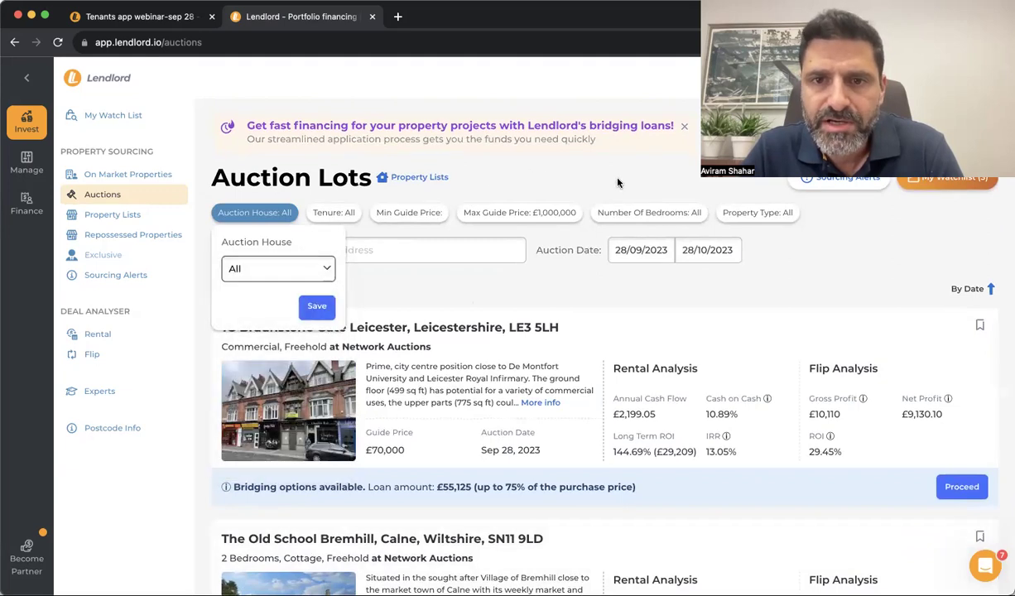
pyautogui.click(732, 217)
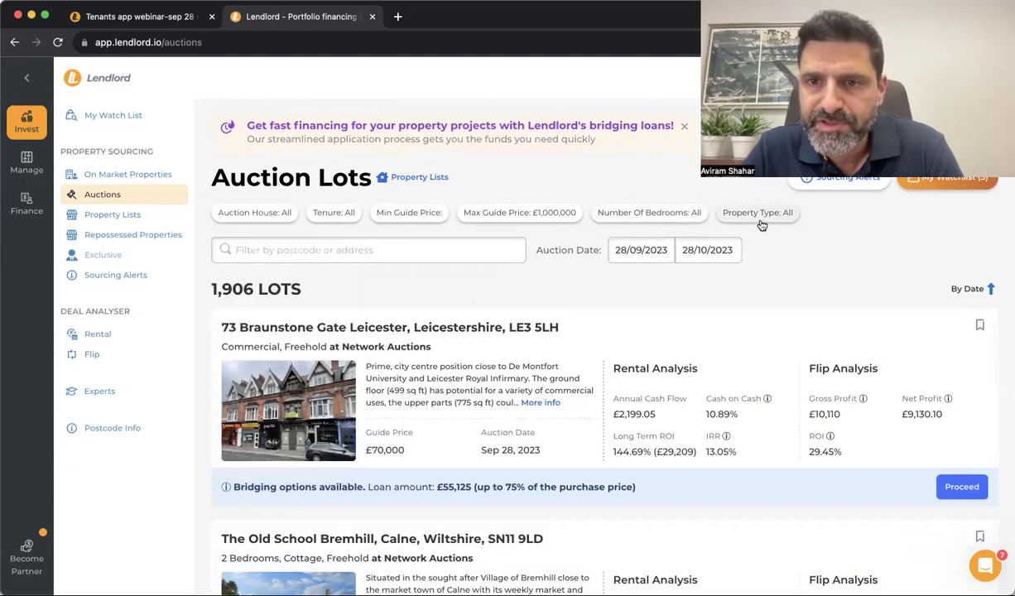
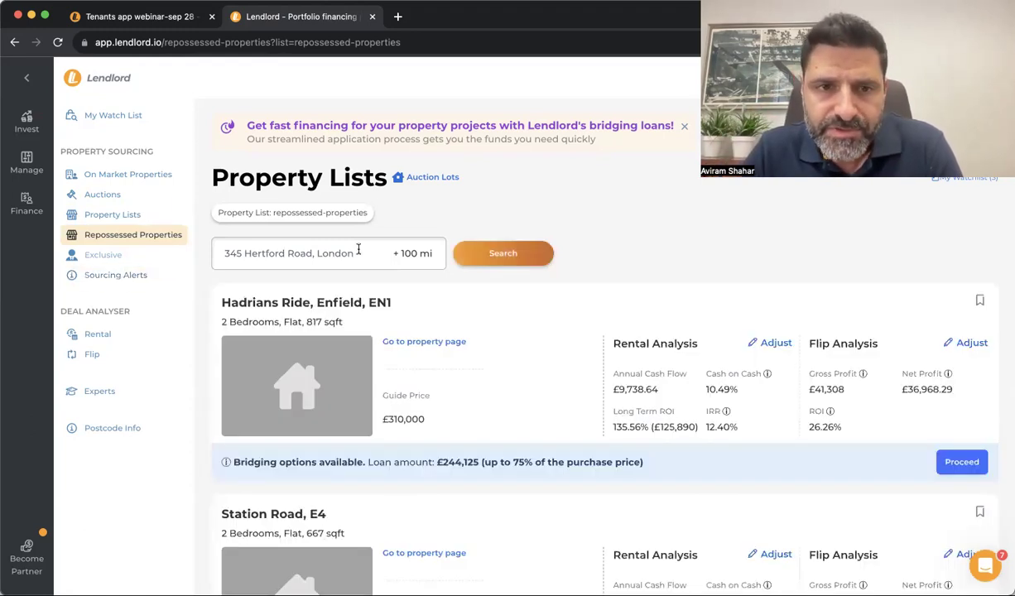
pyautogui.scroll(-12, 398, 414)
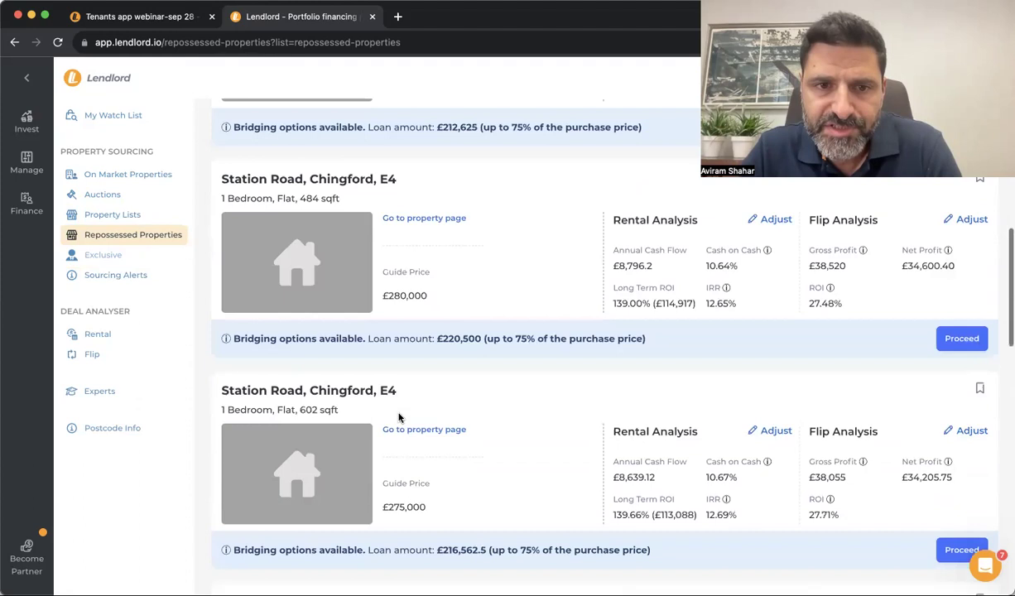
pyautogui.scroll(2, 398, 418)
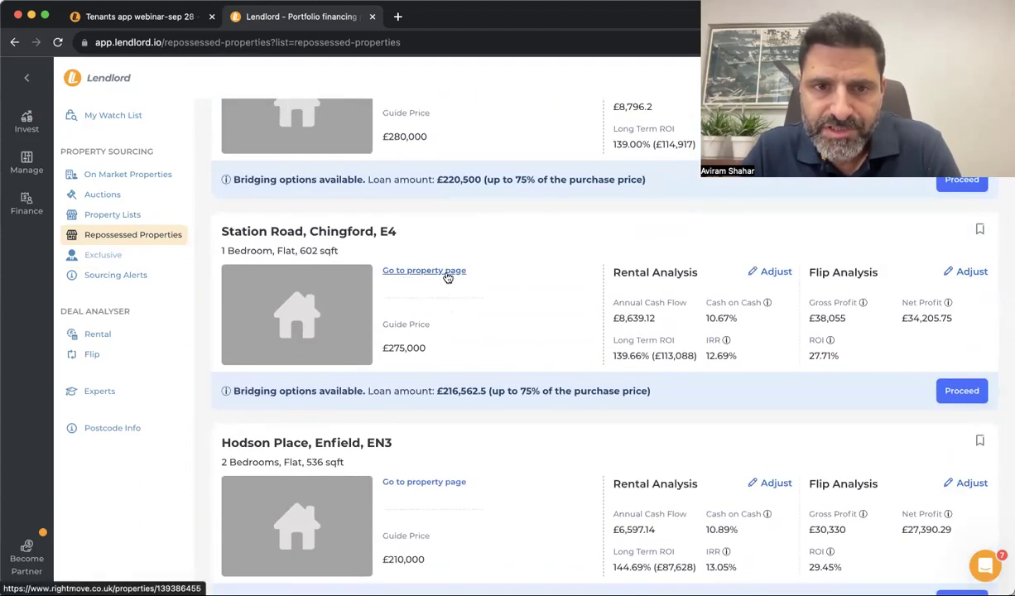
# Review the £275,000 Station Road, Chingford flat's Rightmove page, then return to Lendlord
pyautogui.click(447, 277)
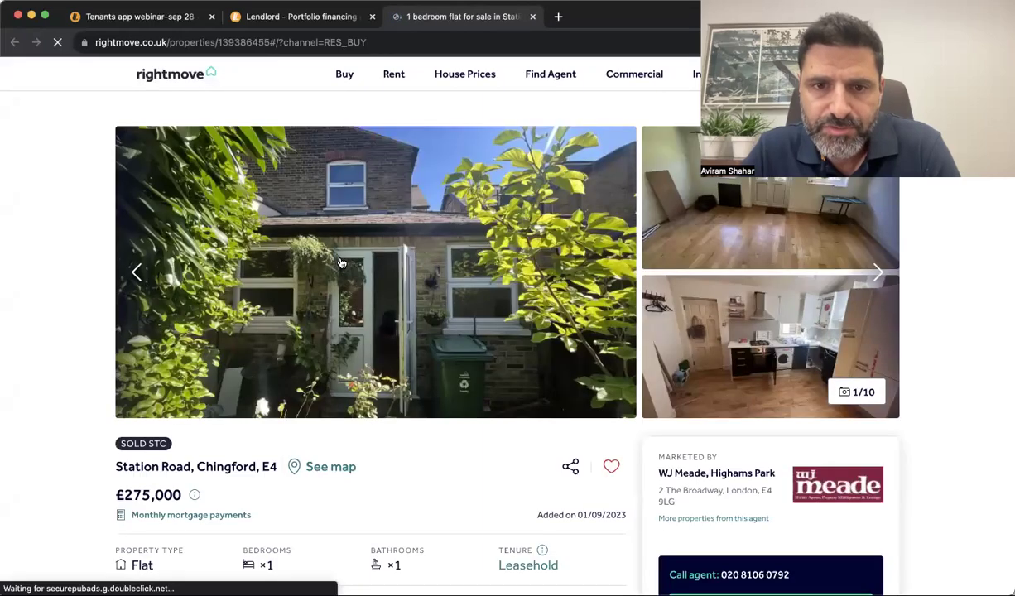
pyautogui.scroll(-15, 340, 262)
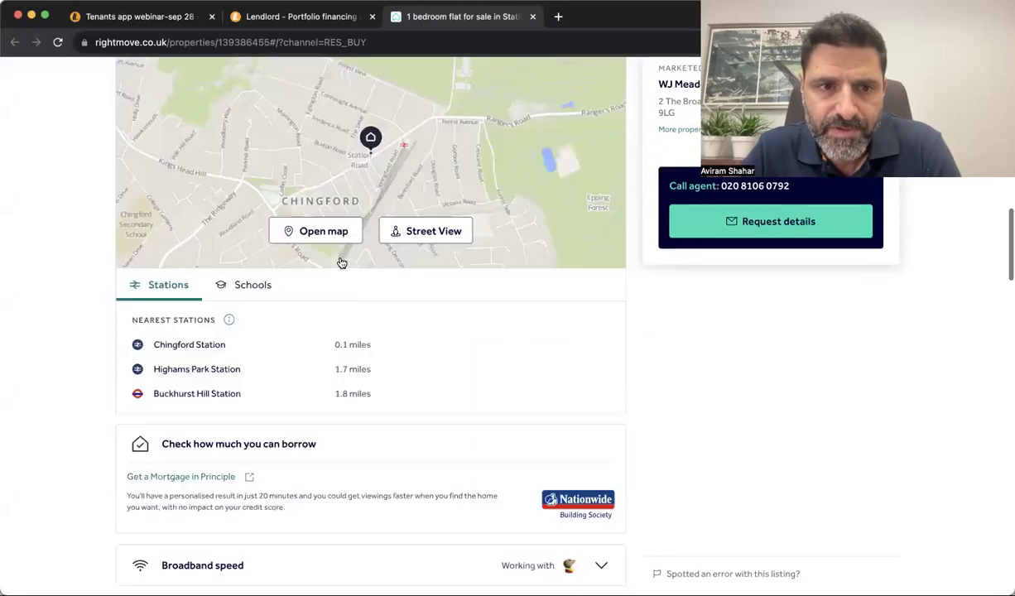
pyautogui.scroll(15, 341, 263)
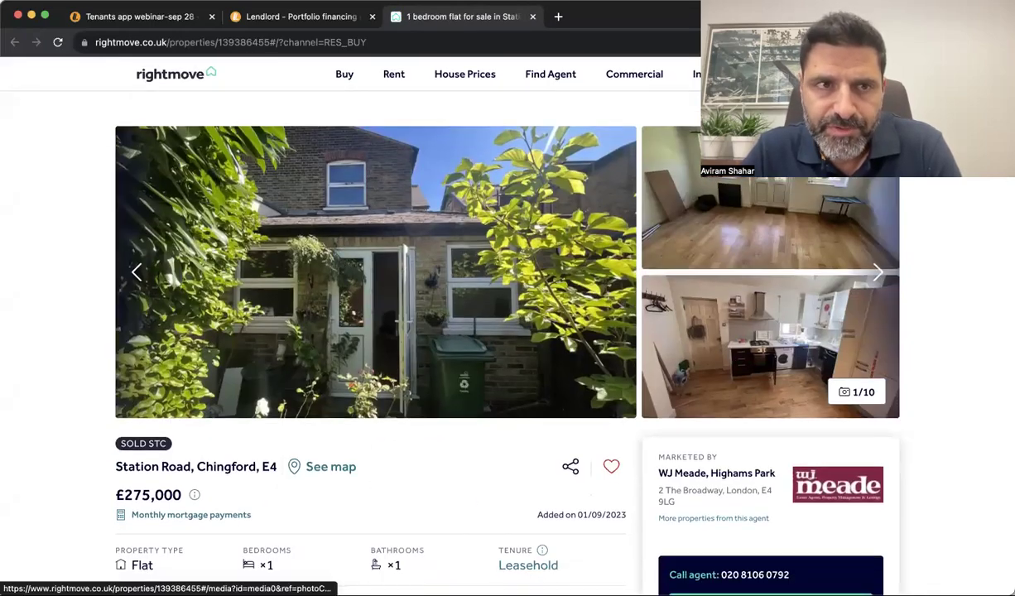
pyautogui.click(281, 16)
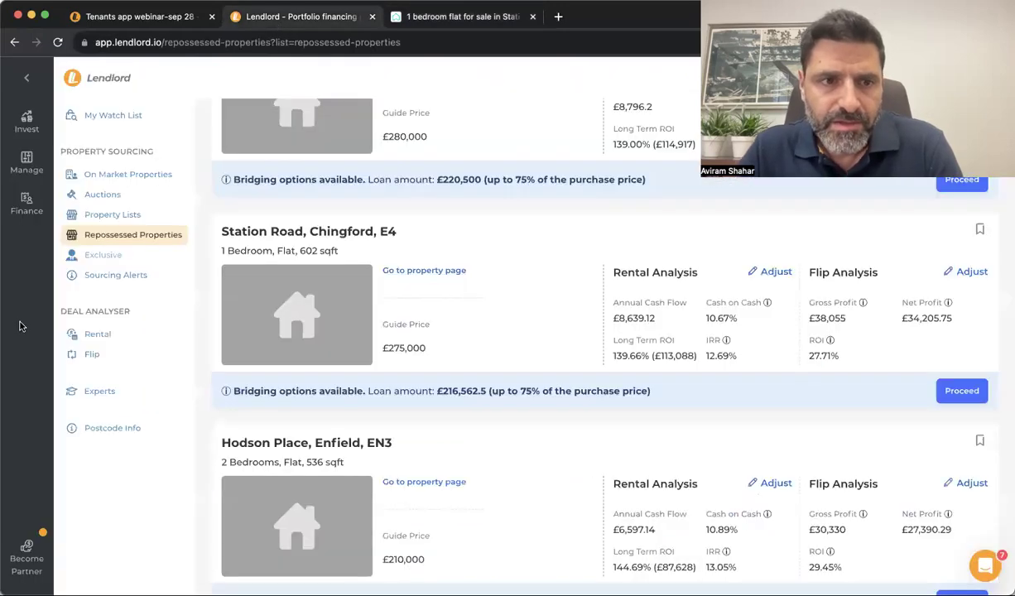
# Bookmark the Circus Road, St Johns Wood listing from On Market Properties, then view Sourcing Alerts
pyautogui.click(115, 275)
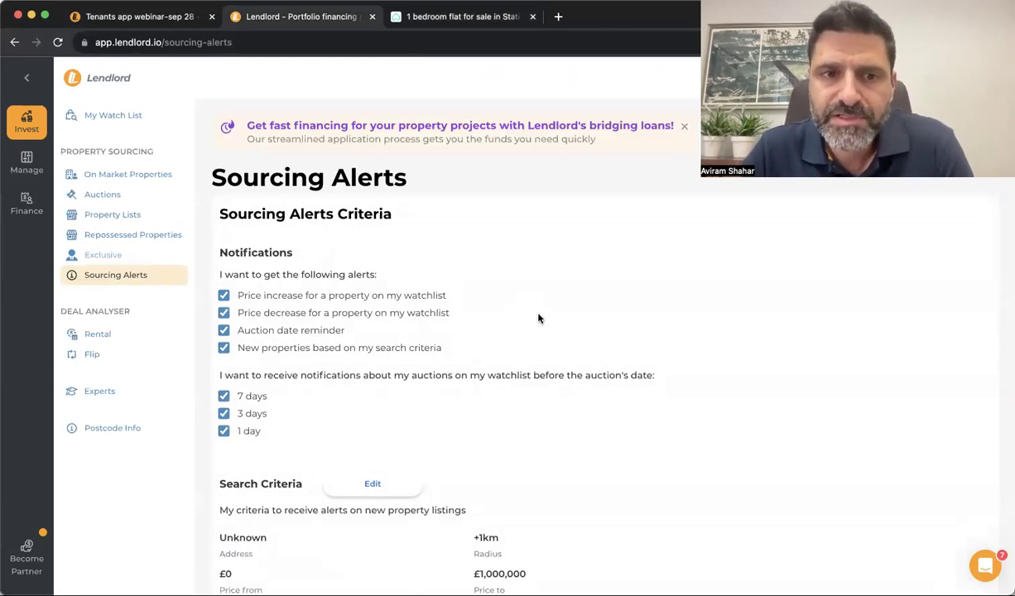
pyautogui.click(121, 176)
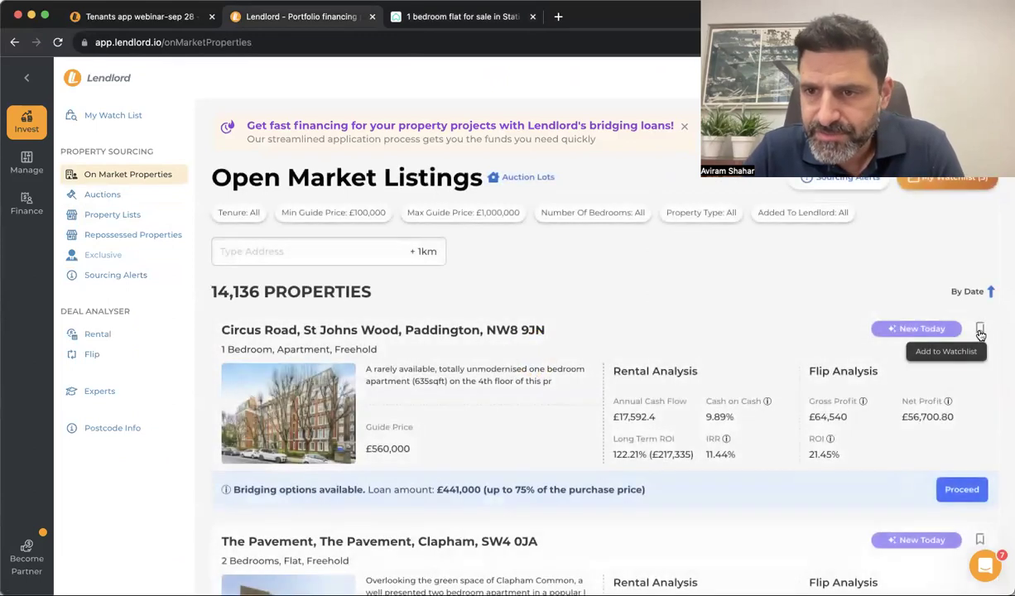
pyautogui.click(980, 332)
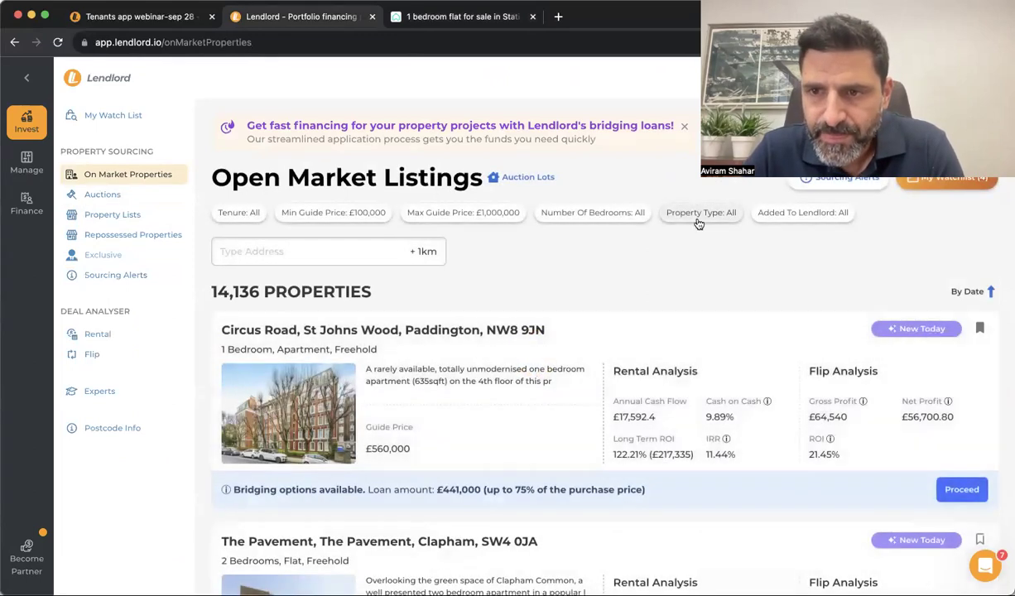
pyautogui.click(119, 275)
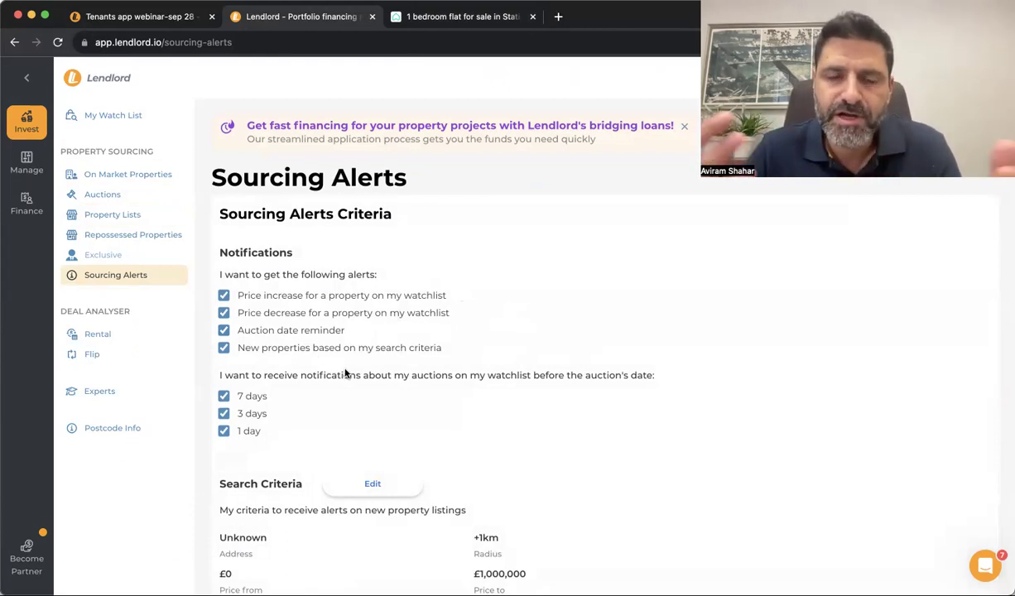
pyautogui.scroll(-5, 346, 369)
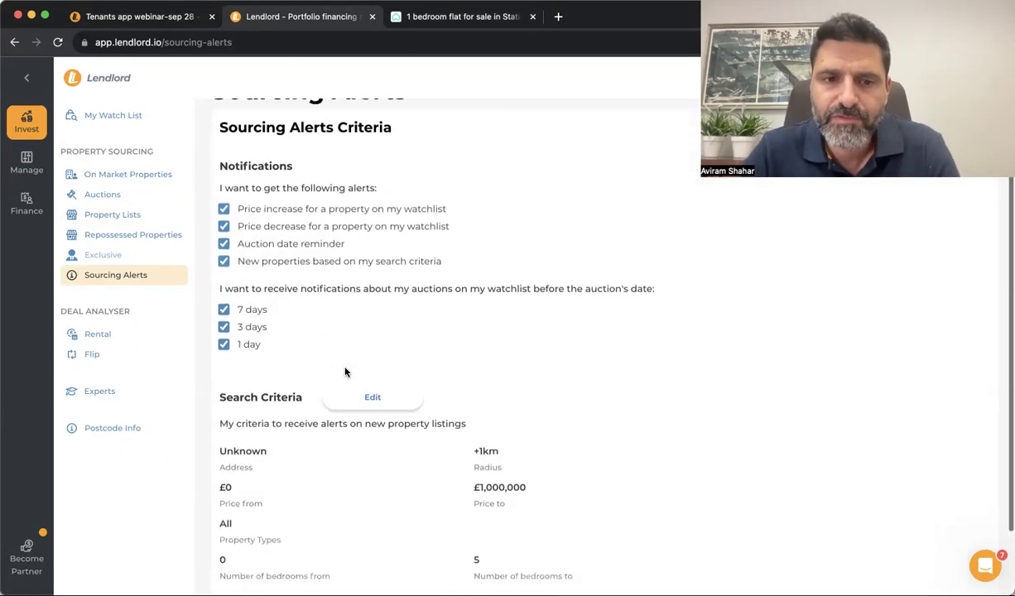
pyautogui.click(409, 315)
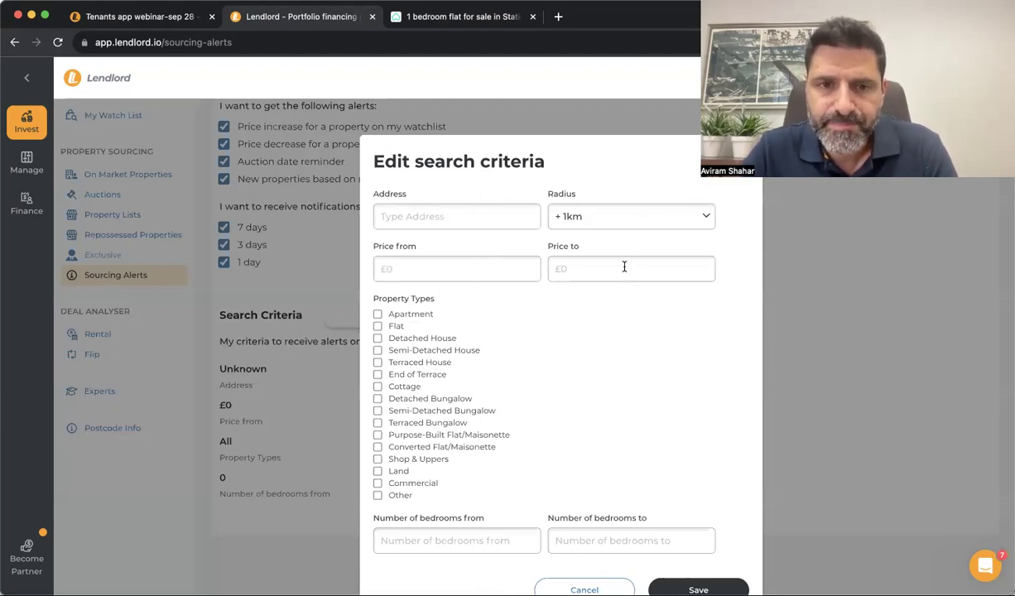
pyautogui.scroll(-1, 523, 377)
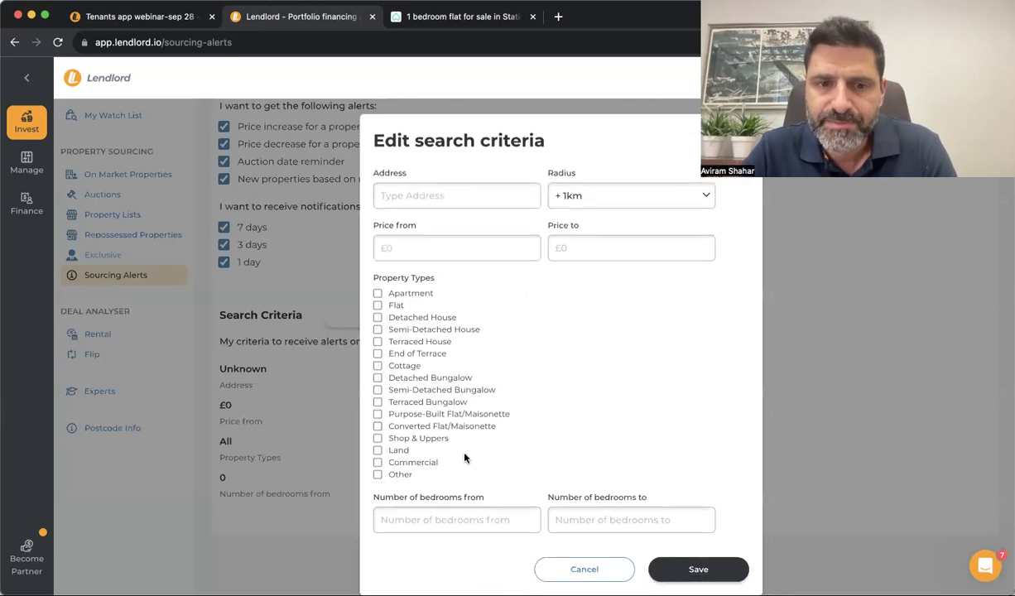
pyautogui.scroll(1, 464, 456)
pyautogui.scroll(-1, 465, 456)
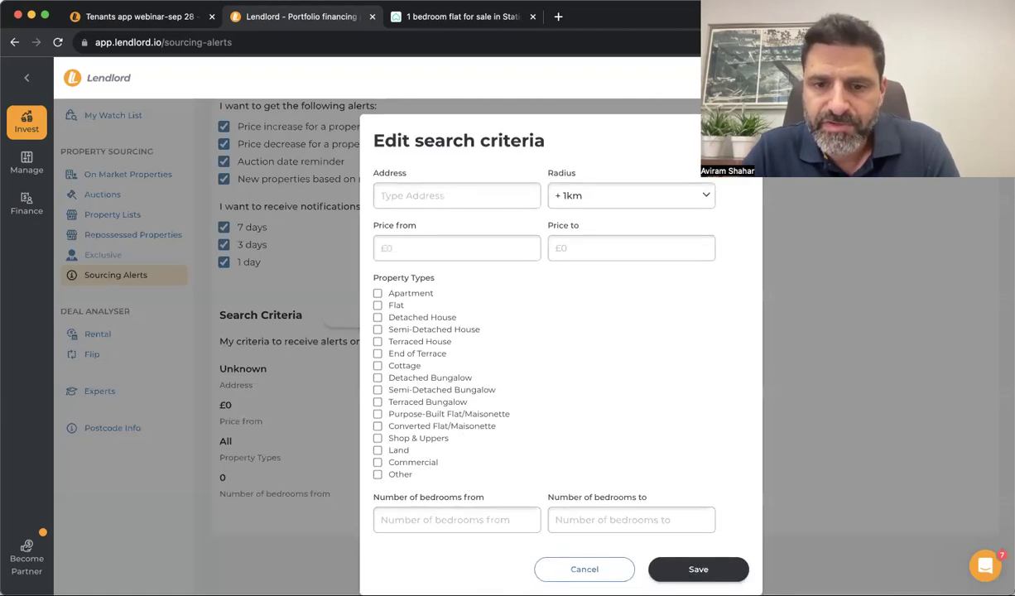
pyautogui.click(544, 571)
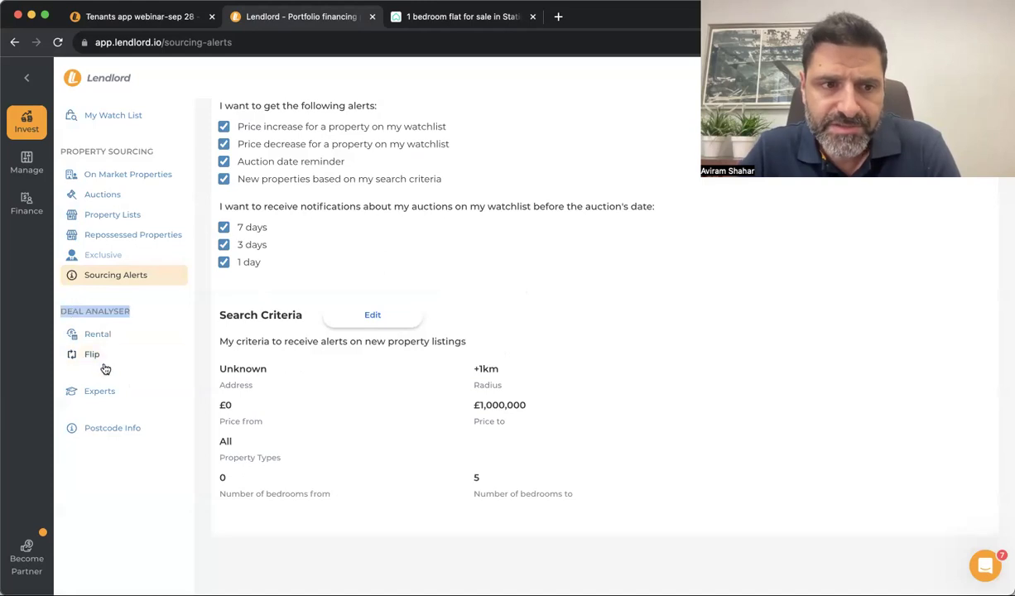
pyautogui.click(94, 332)
pyautogui.click(358, 215)
pyautogui.write('34')
pyautogui.click(329, 281)
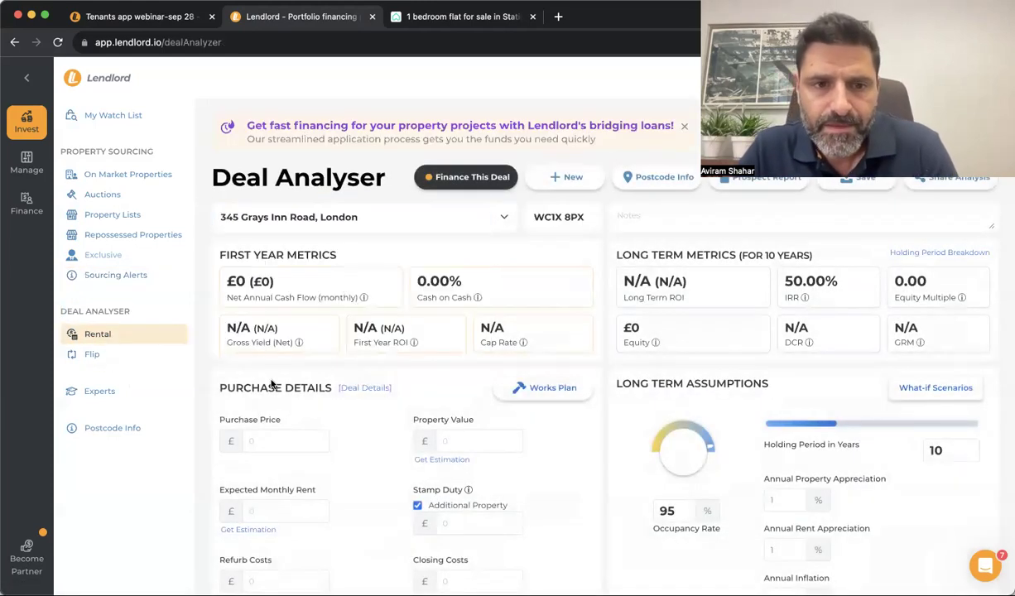
# Set the purchase price to 645,000 and expected monthly rent to 3,200
pyautogui.click(279, 519)
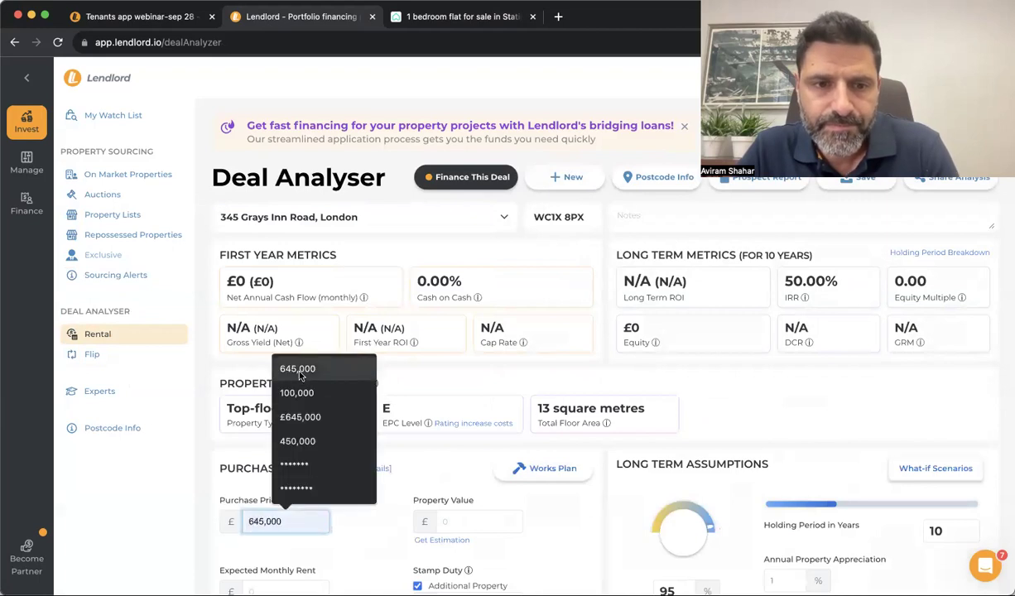
pyautogui.click(288, 365)
pyautogui.scroll(-3, 296, 479)
pyautogui.click(282, 447)
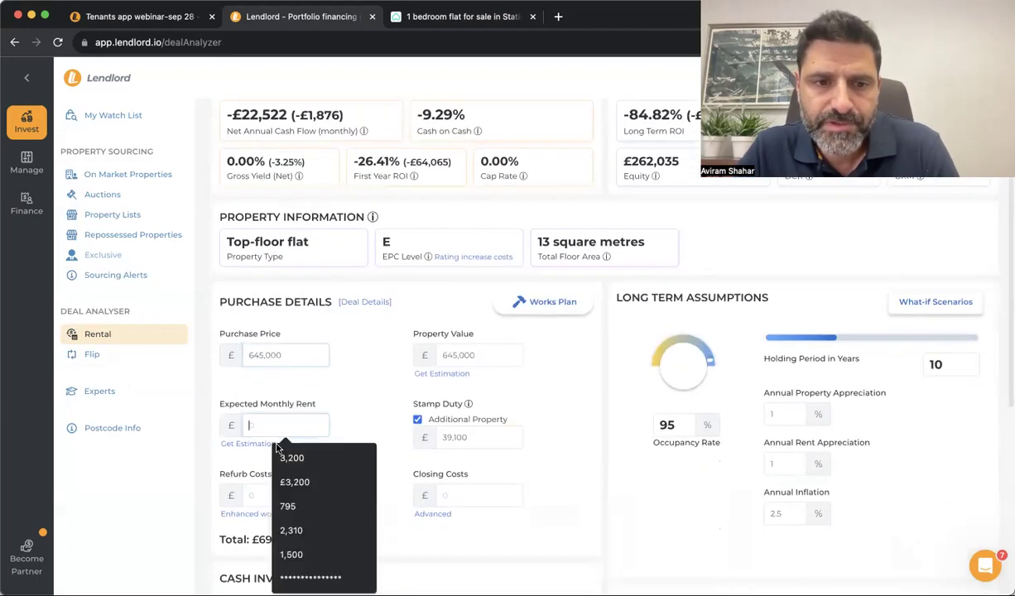
pyautogui.click(303, 455)
# Highlight the purchase details and monthly rent figure while reviewing the analysis results
pyautogui.moveTo(351, 370); pyautogui.dragTo(345, 549)
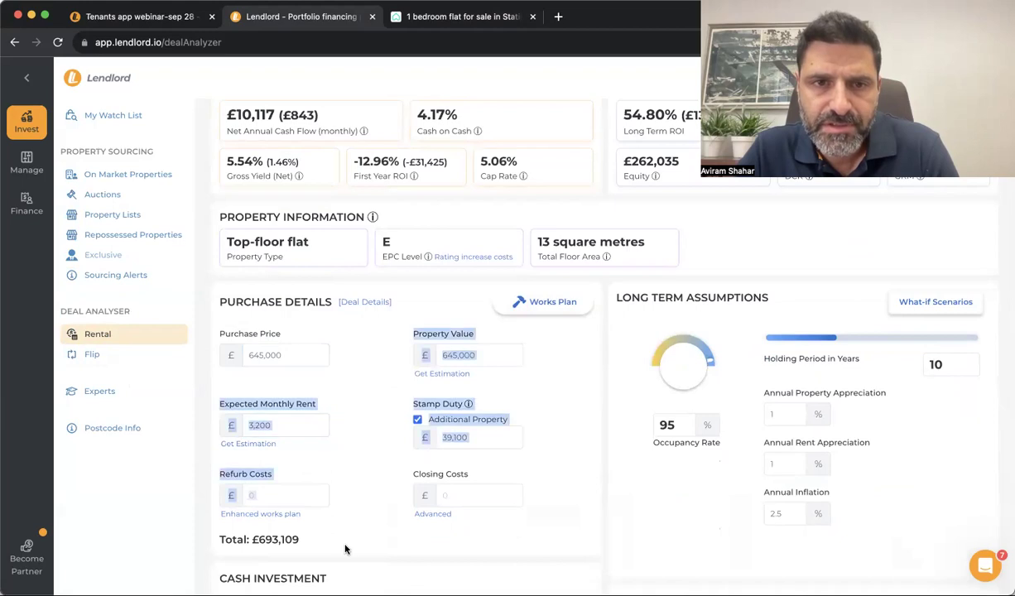
pyautogui.click(346, 468)
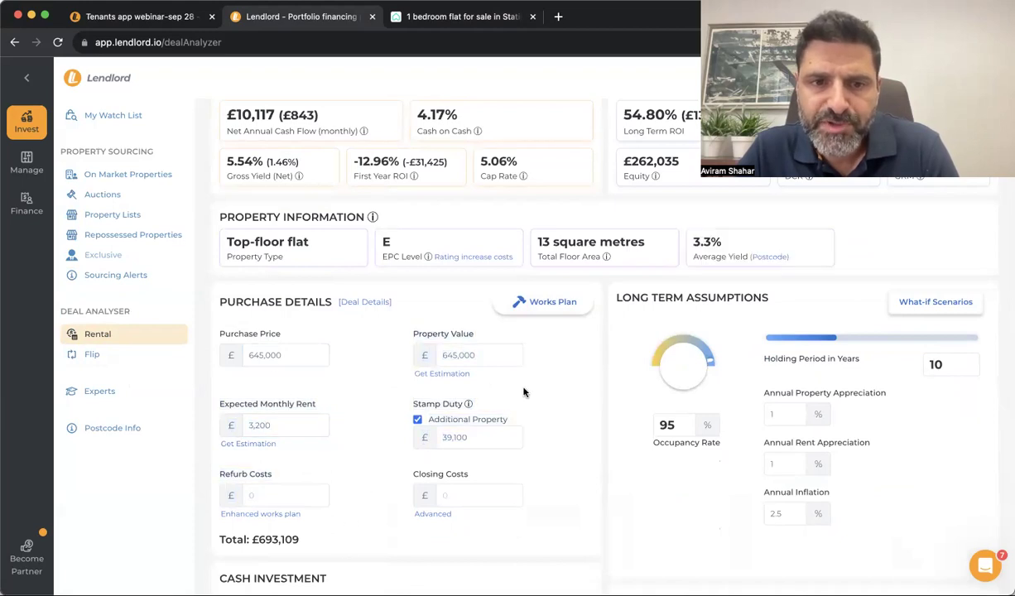
pyautogui.tripleClick(300, 405)
pyautogui.click(355, 383)
pyautogui.scroll(3, 462, 270)
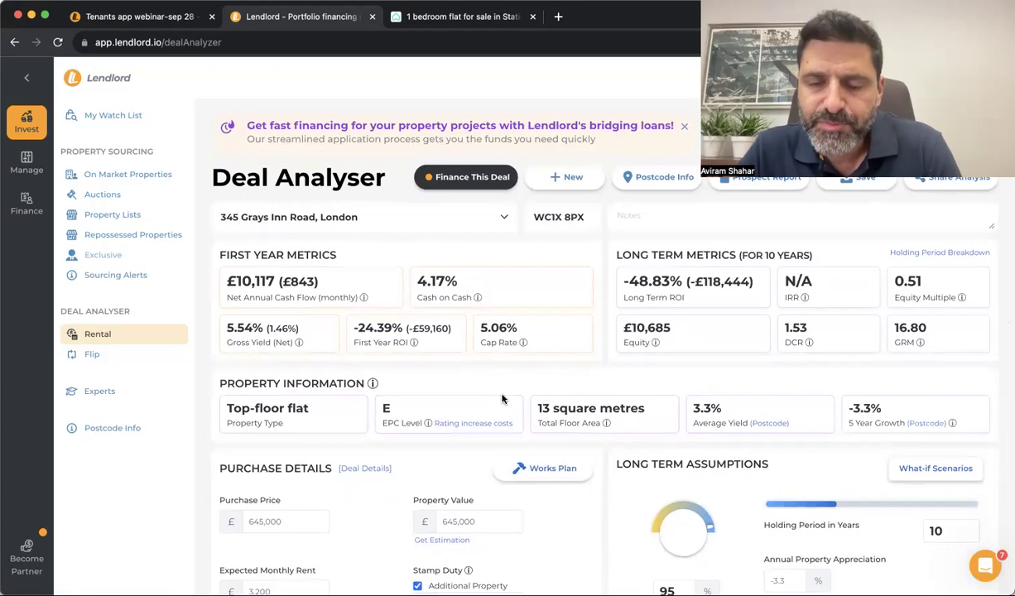
pyautogui.scroll(-10, 464, 406)
pyautogui.scroll(10, 602, 325)
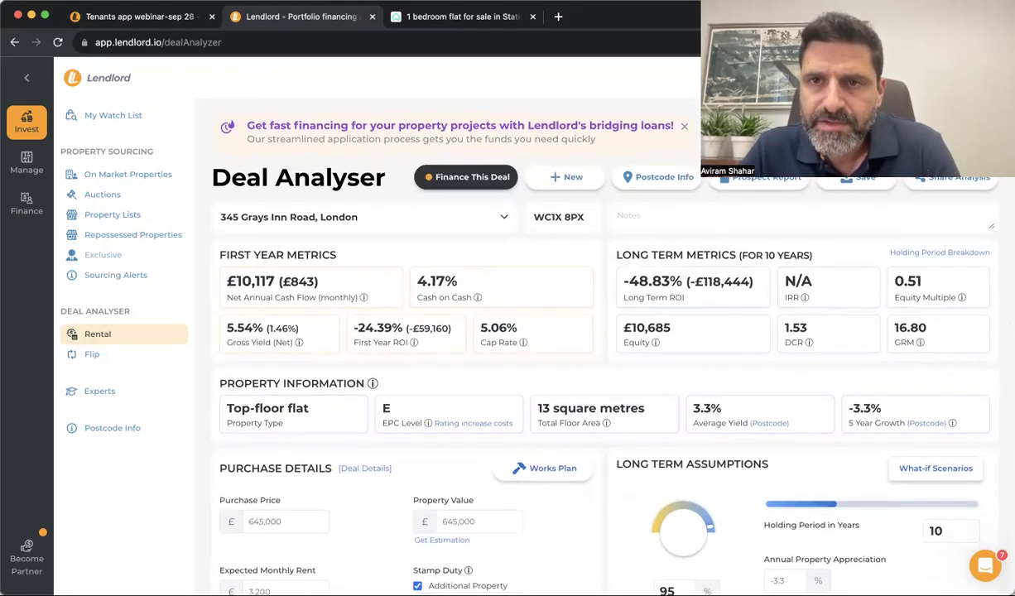
# Save the Grays Inn Road deal as a prospect report and review it
pyautogui.click(749, 180)
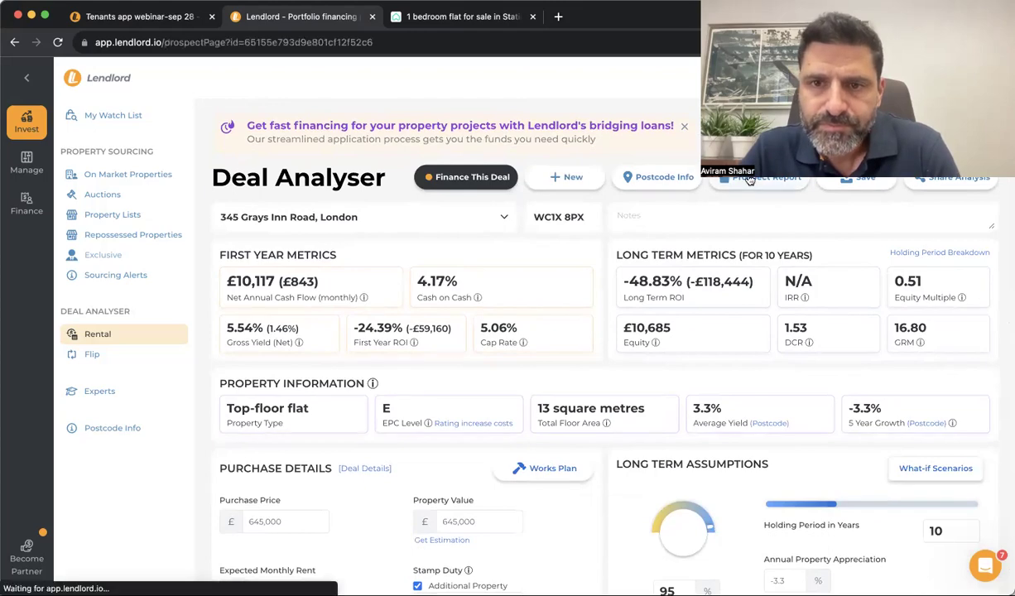
pyautogui.scroll(-3, 660, 261)
pyautogui.scroll(-6, 660, 262)
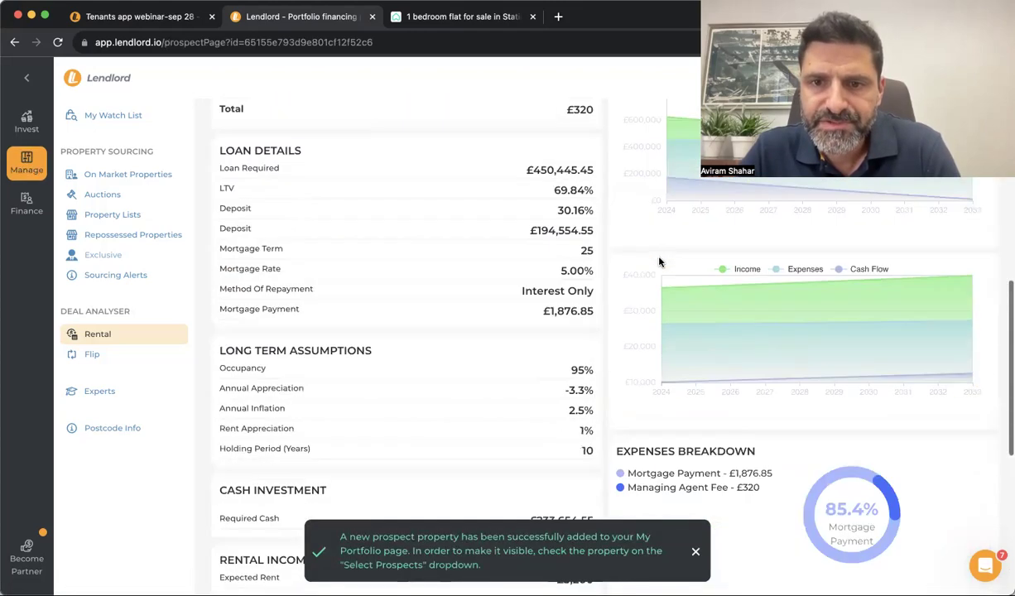
pyautogui.scroll(9, 659, 262)
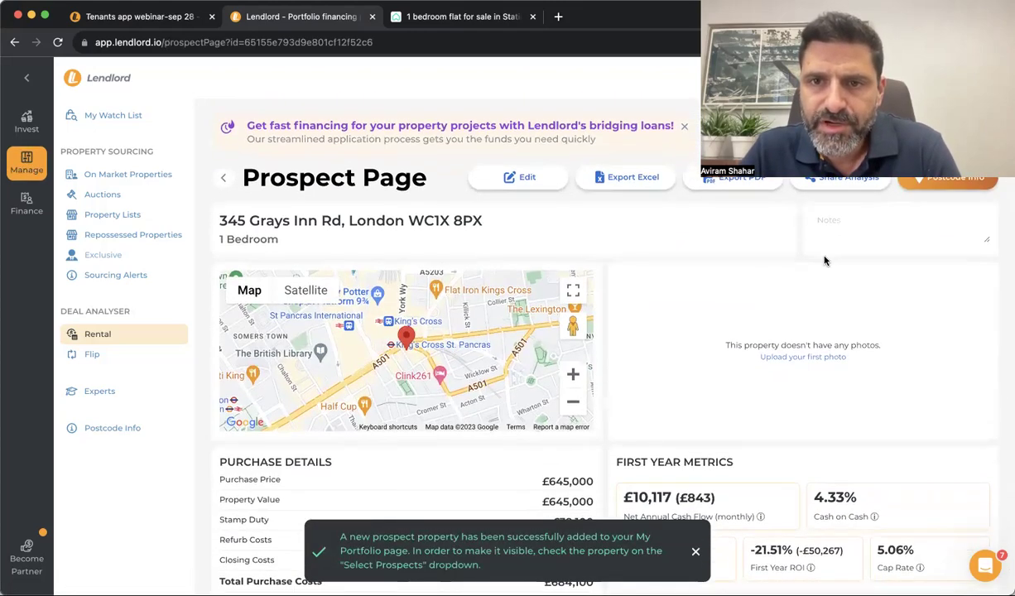
# Export the prospect analysis as a PDF, then return to the Lendlord tab
pyautogui.click(732, 178)
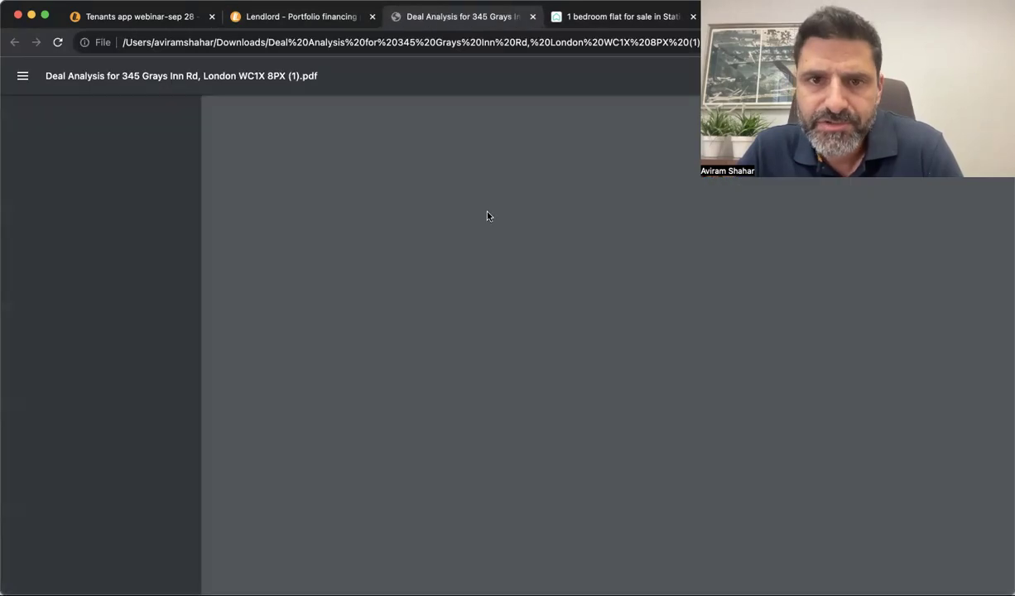
pyautogui.scroll(-5, 464, 214)
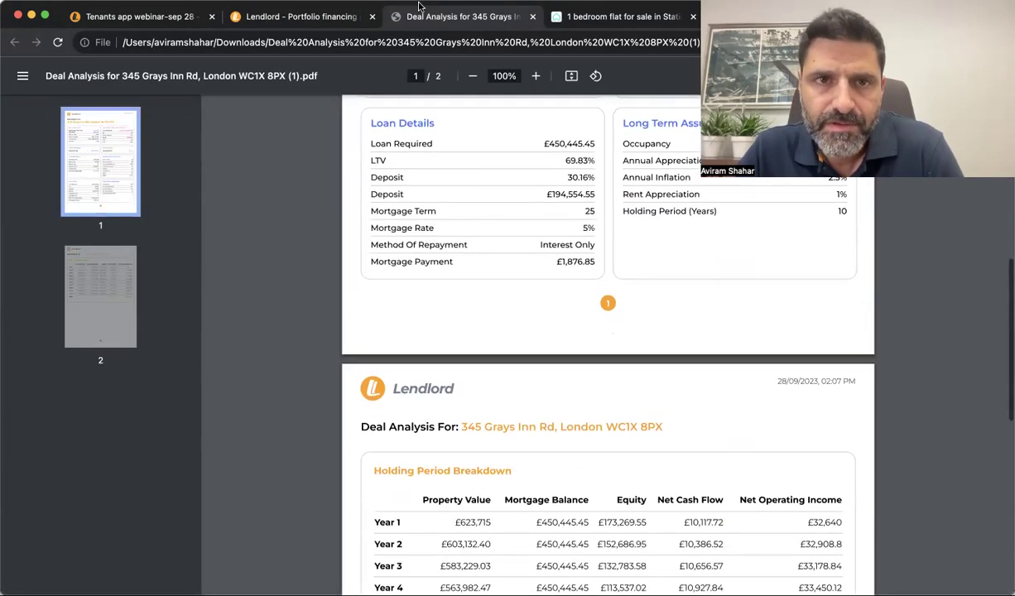
pyautogui.click(298, 16)
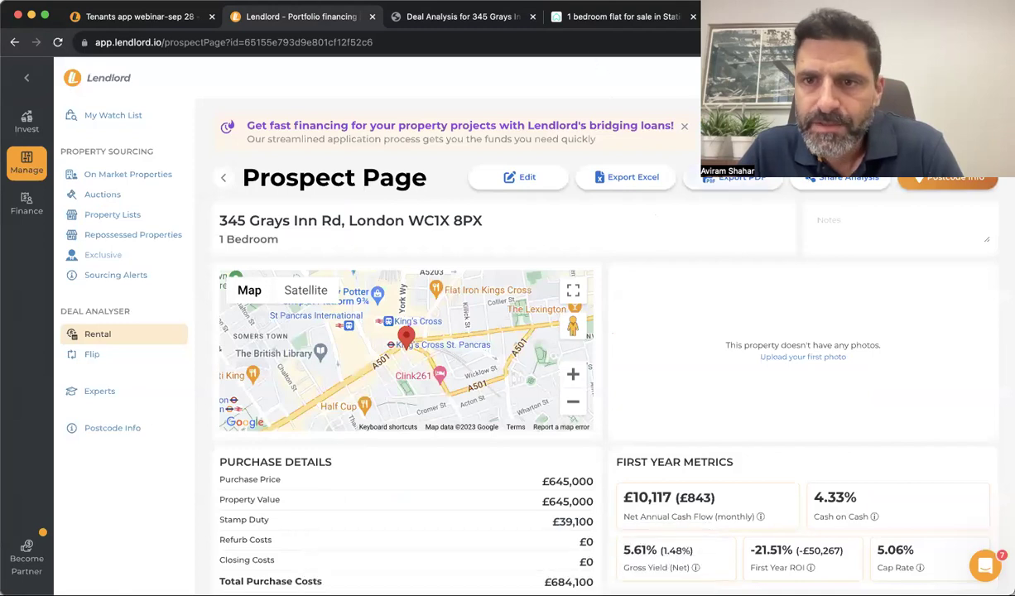
# Open the Share Analysis dialog and dismiss it without sending
pyautogui.click(846, 178)
pyautogui.click(486, 224)
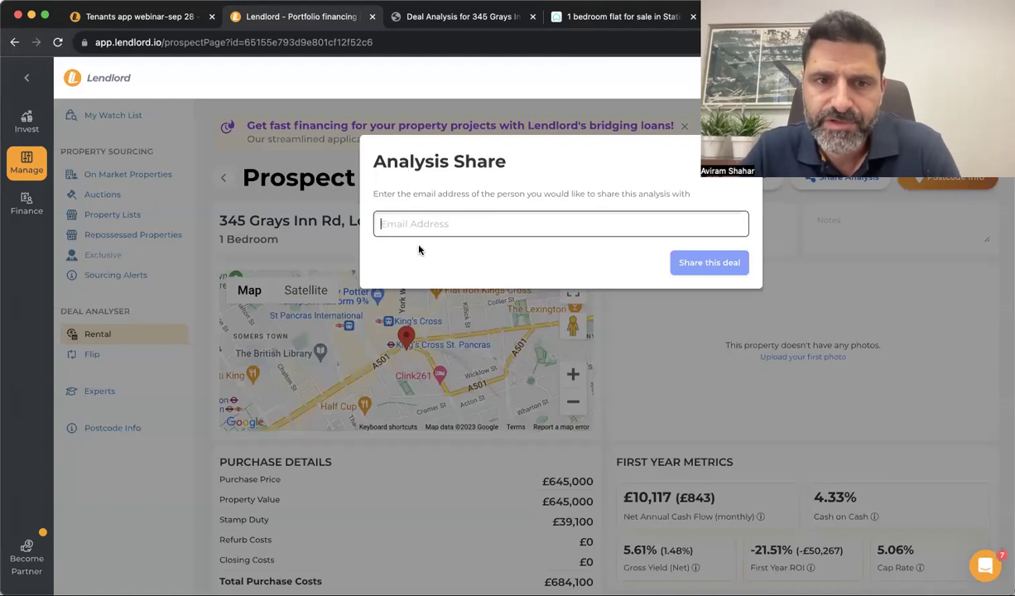
pyautogui.press('Escape')
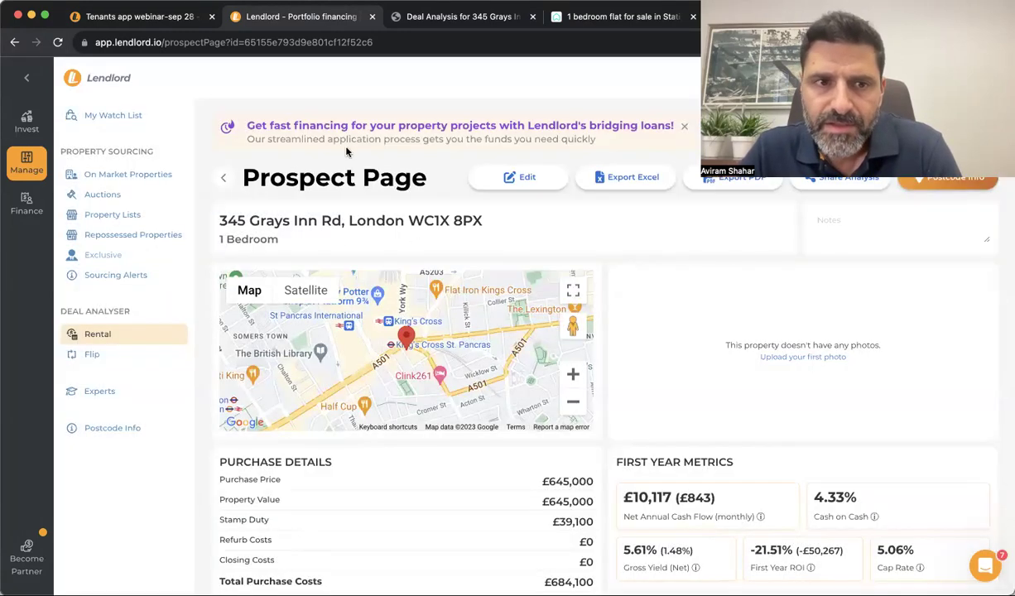
# Leave the prospect page and open Postcode Information to enter an address
pyautogui.click(226, 180)
pyautogui.click(137, 427)
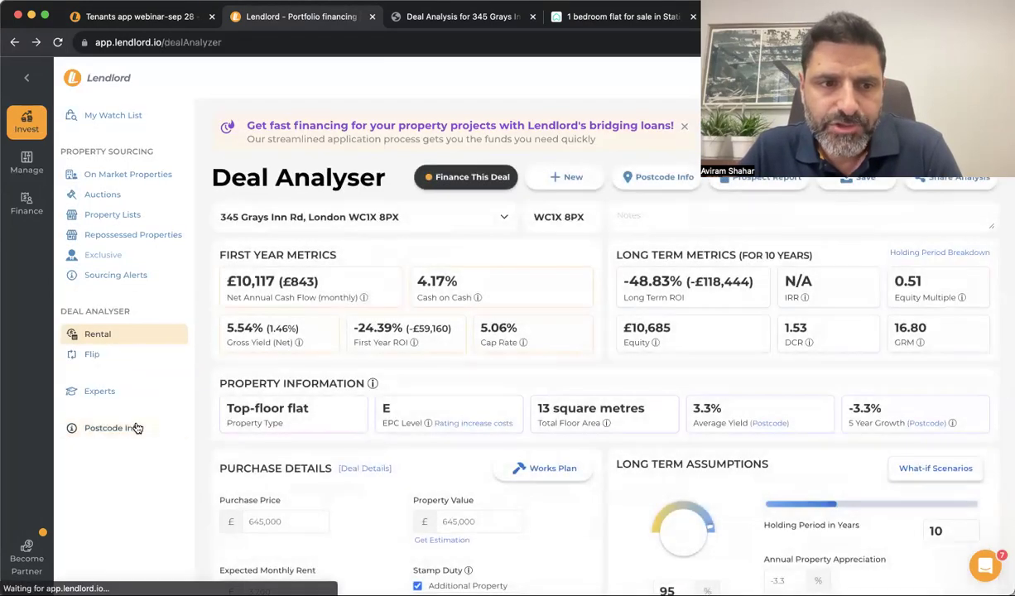
pyautogui.click(308, 224)
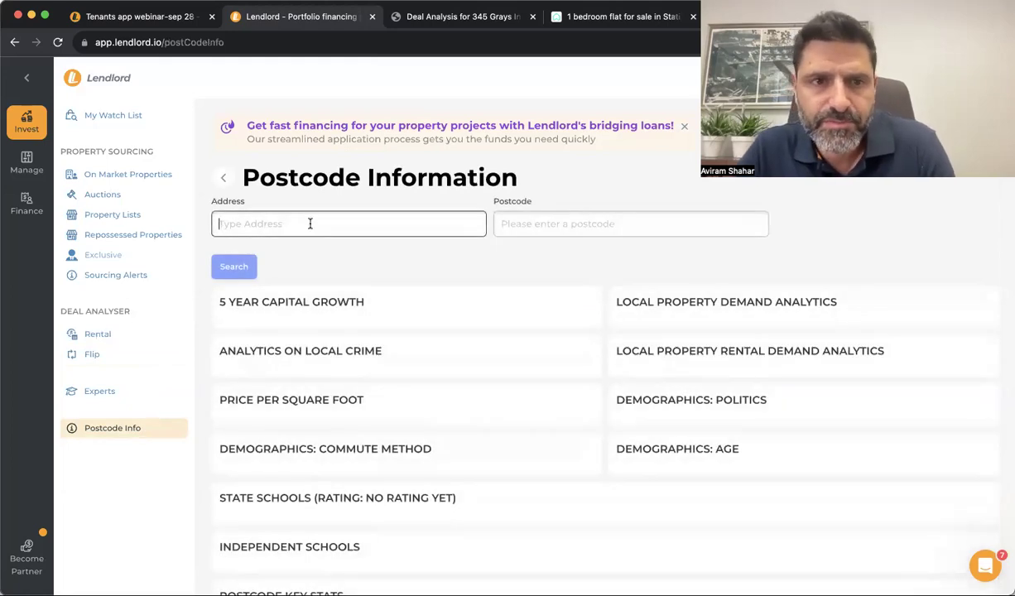
# Run a postcode lookup for the Sothebys Bookshop address on New Bond Street
pyautogui.write('34')
pyautogui.click(349, 249)
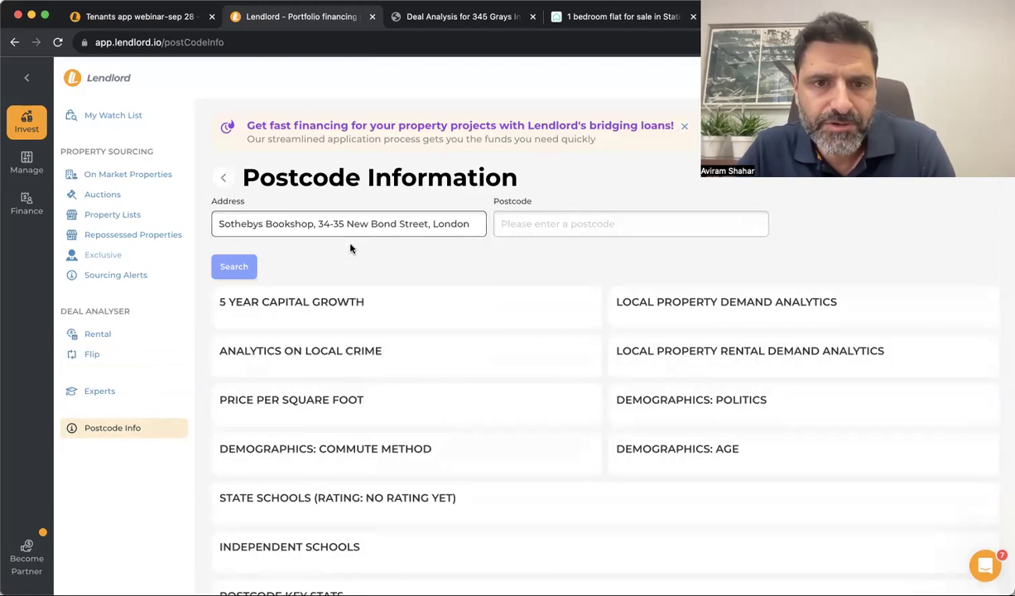
pyautogui.click(242, 270)
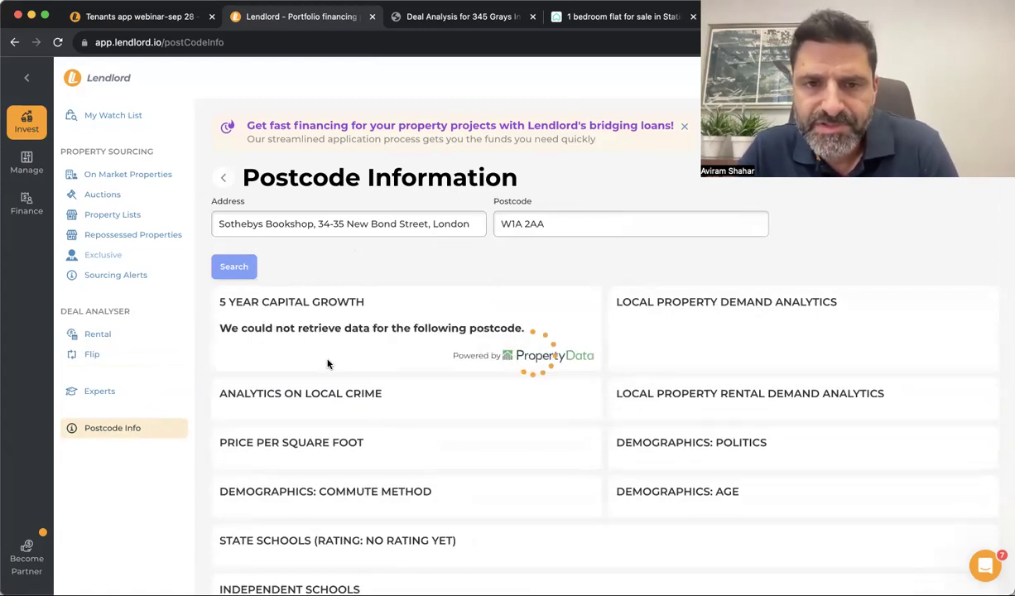
pyautogui.click(136, 335)
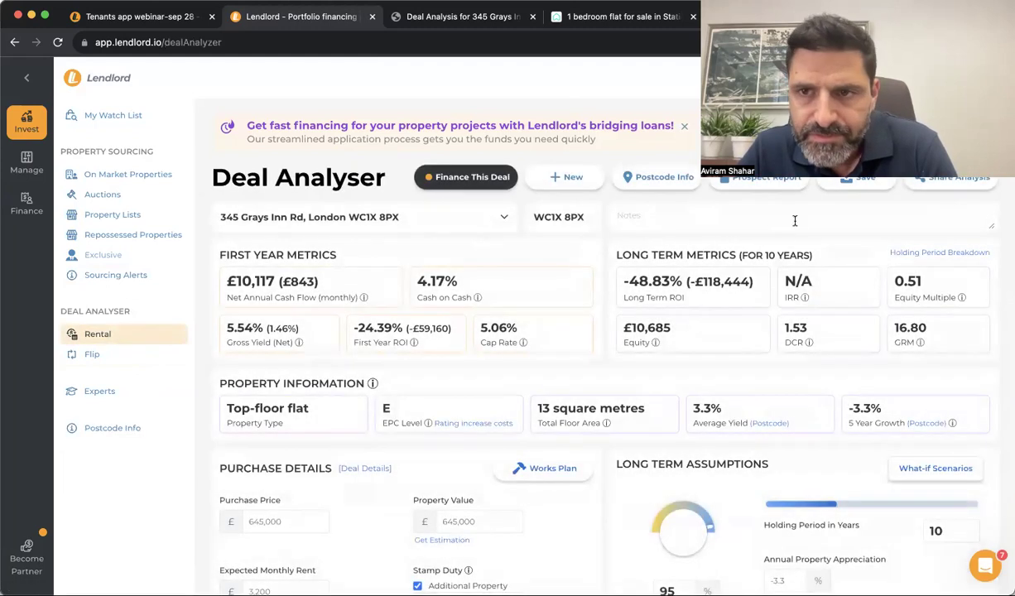
pyautogui.click(663, 177)
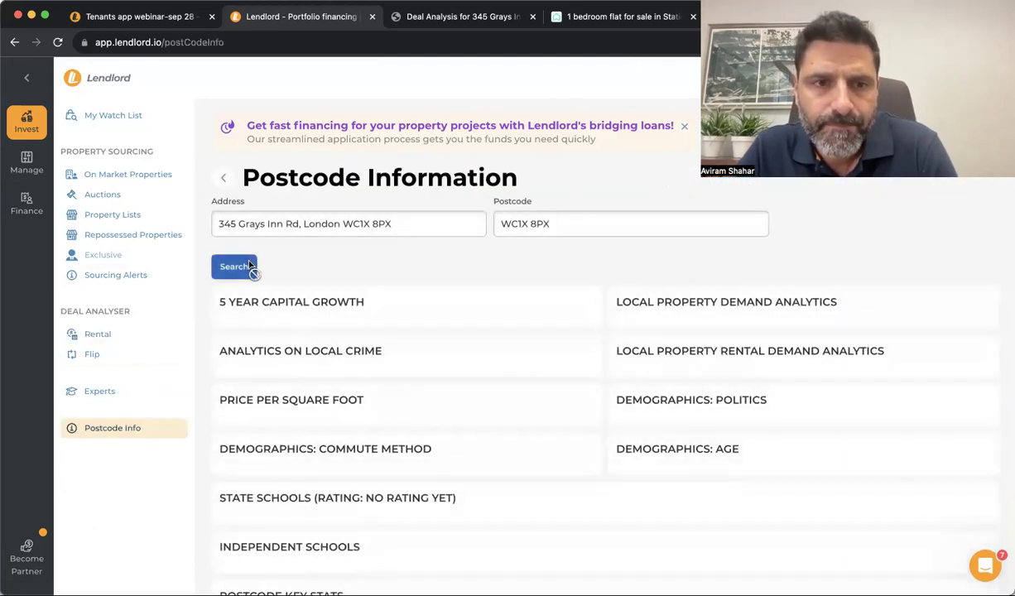
pyautogui.scroll(-2, 546, 348)
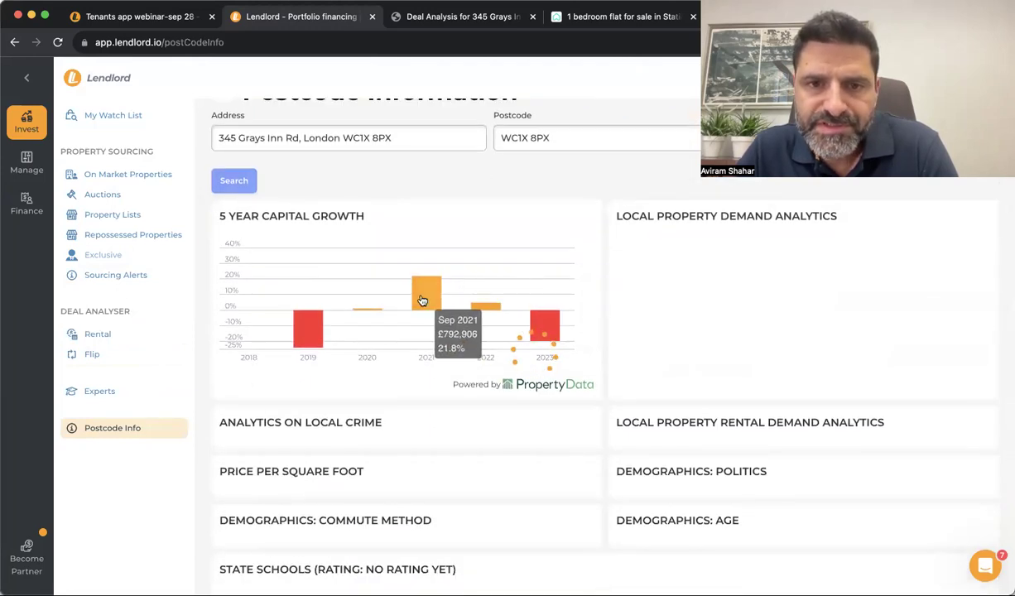
pyautogui.scroll(-3, 420, 299)
pyautogui.scroll(5, 421, 299)
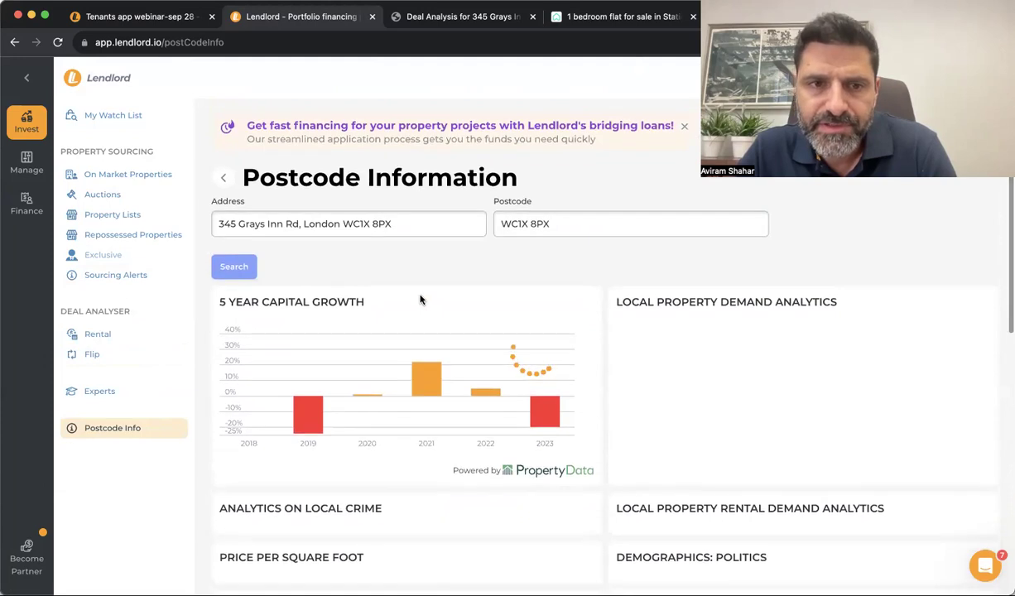
pyautogui.scroll(-1, 332, 325)
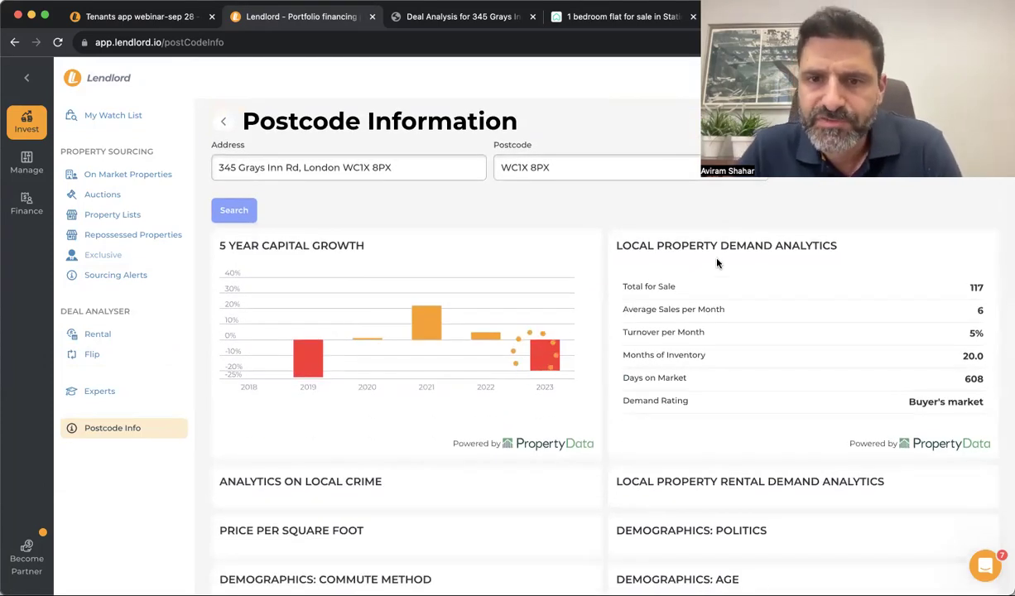
pyautogui.scroll(-2, 367, 385)
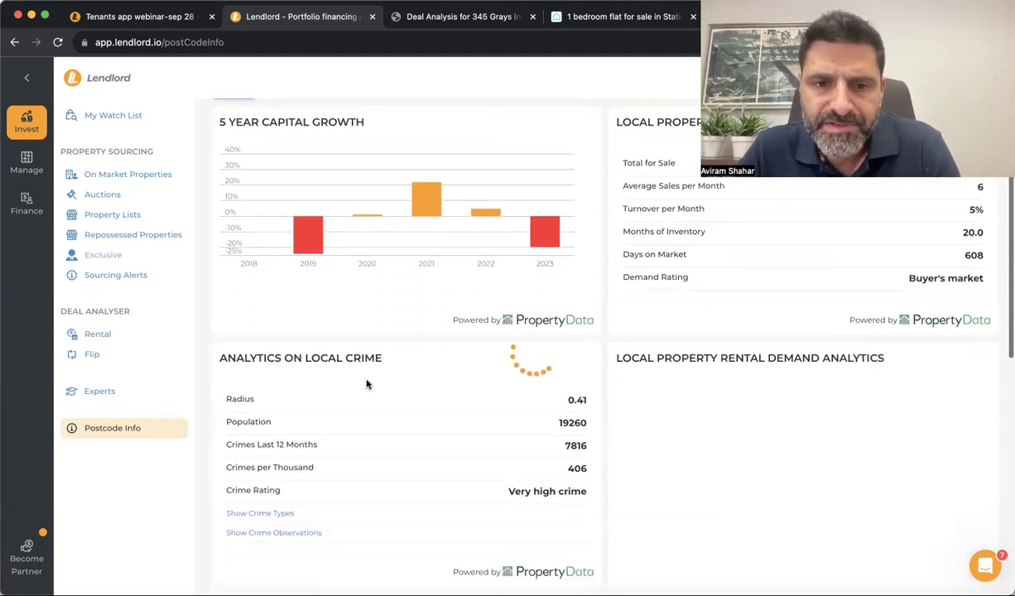
pyautogui.scroll(-1, 335, 348)
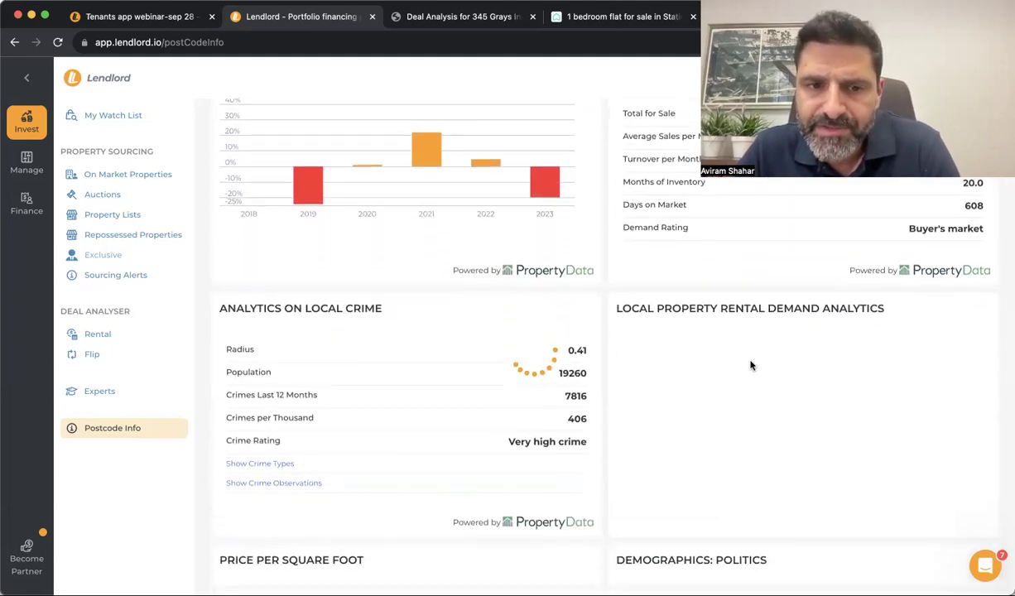
pyautogui.scroll(-4, 749, 364)
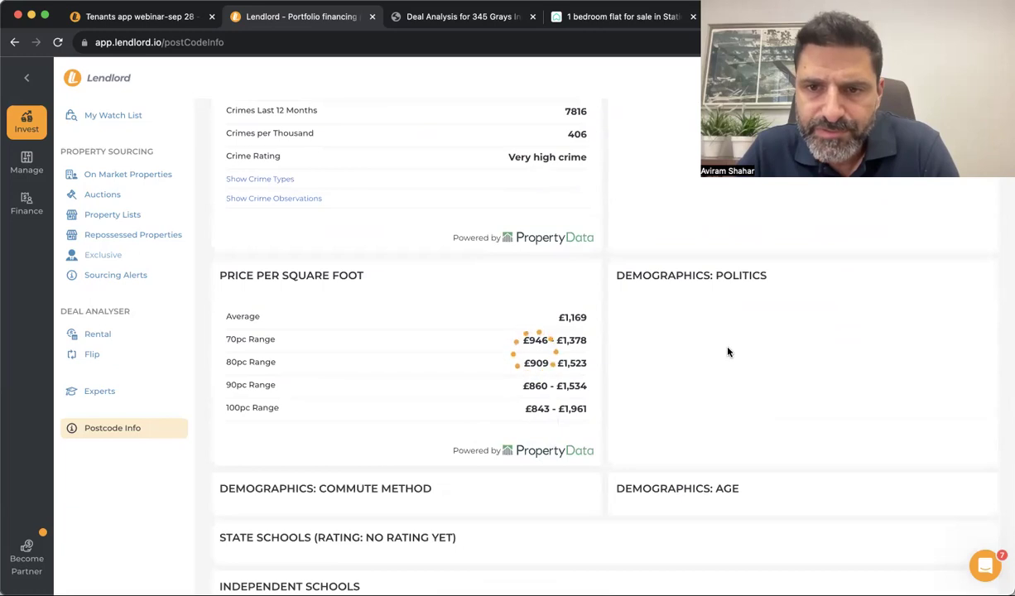
pyautogui.scroll(4, 728, 364)
pyautogui.scroll(5, 726, 382)
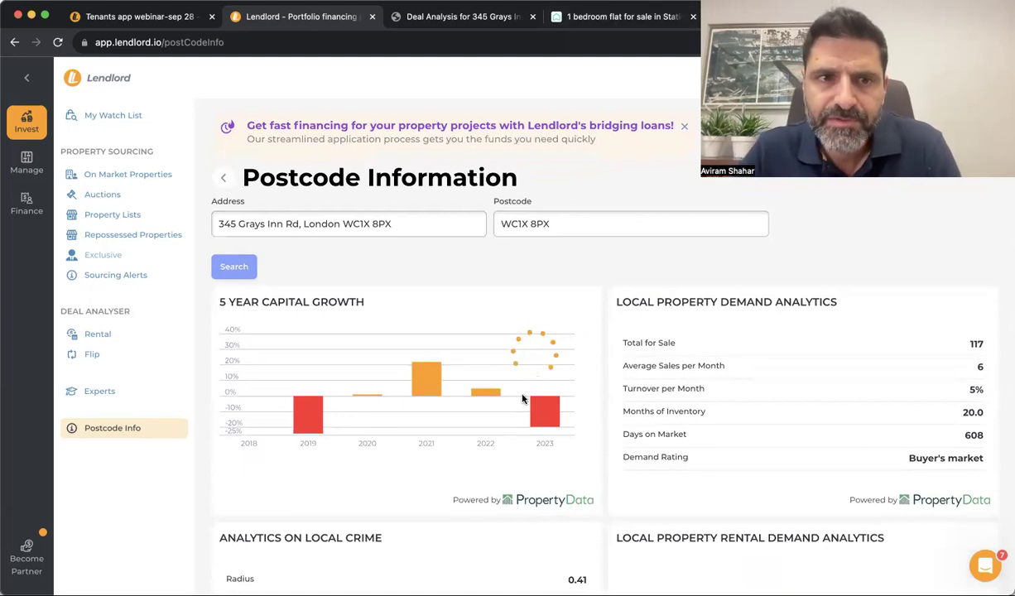
pyautogui.scroll(-3, 659, 409)
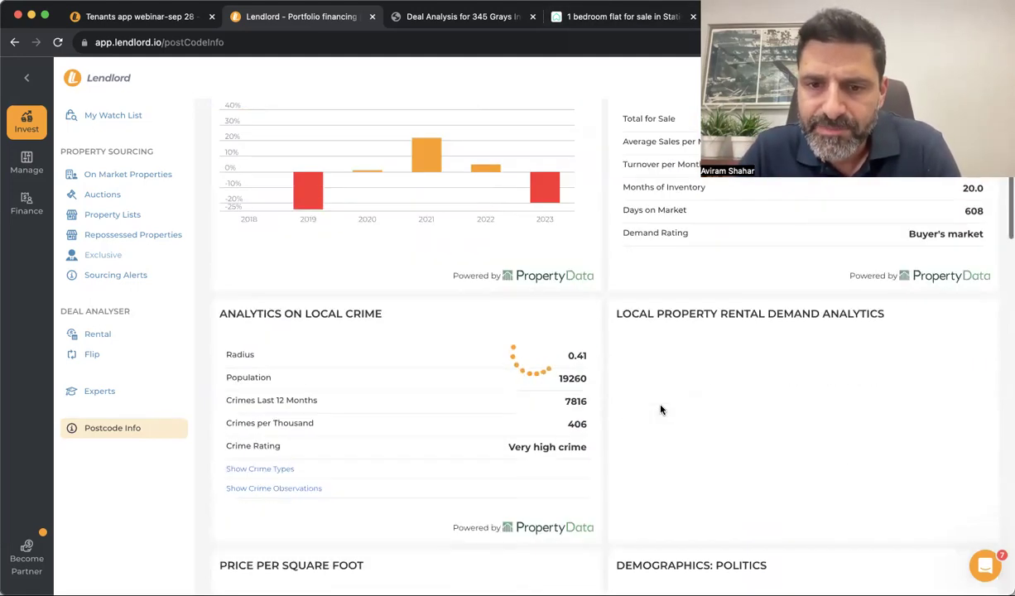
pyautogui.scroll(-6, 661, 409)
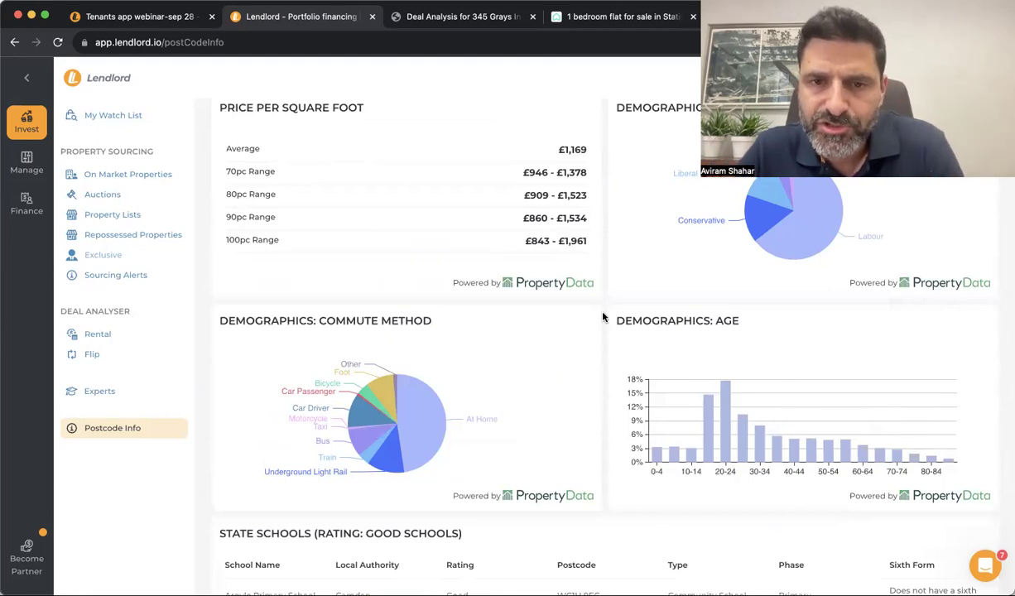
pyautogui.scroll(-2, 603, 317)
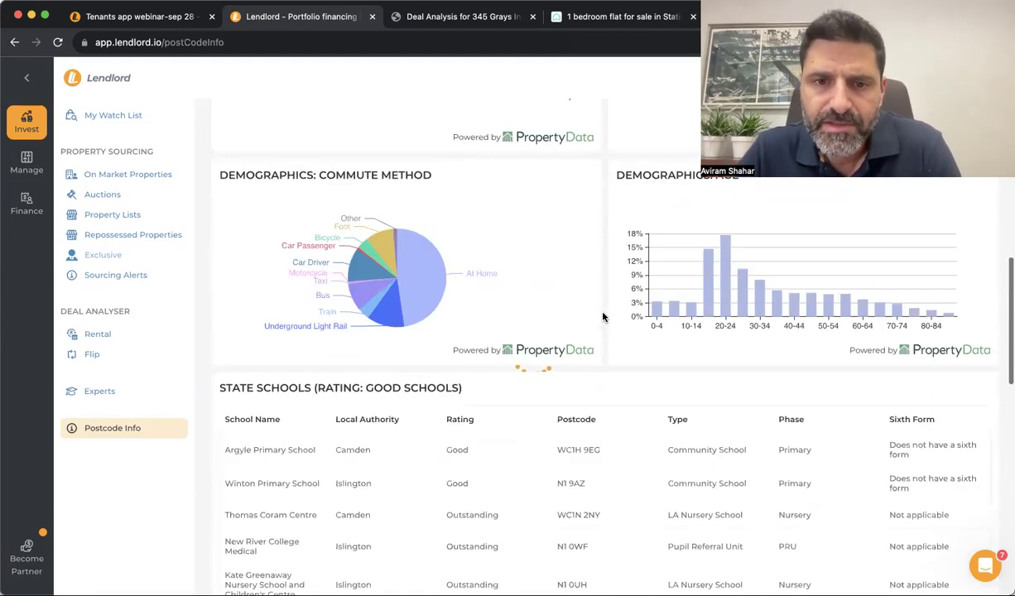
pyautogui.scroll(-4, 603, 317)
pyautogui.scroll(4, 602, 317)
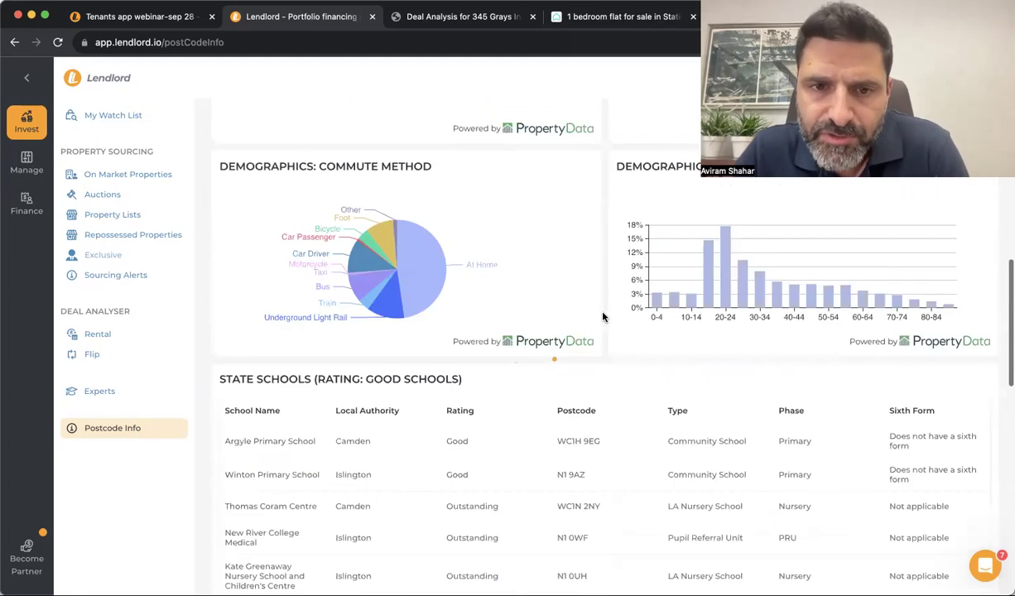
pyautogui.scroll(10, 603, 317)
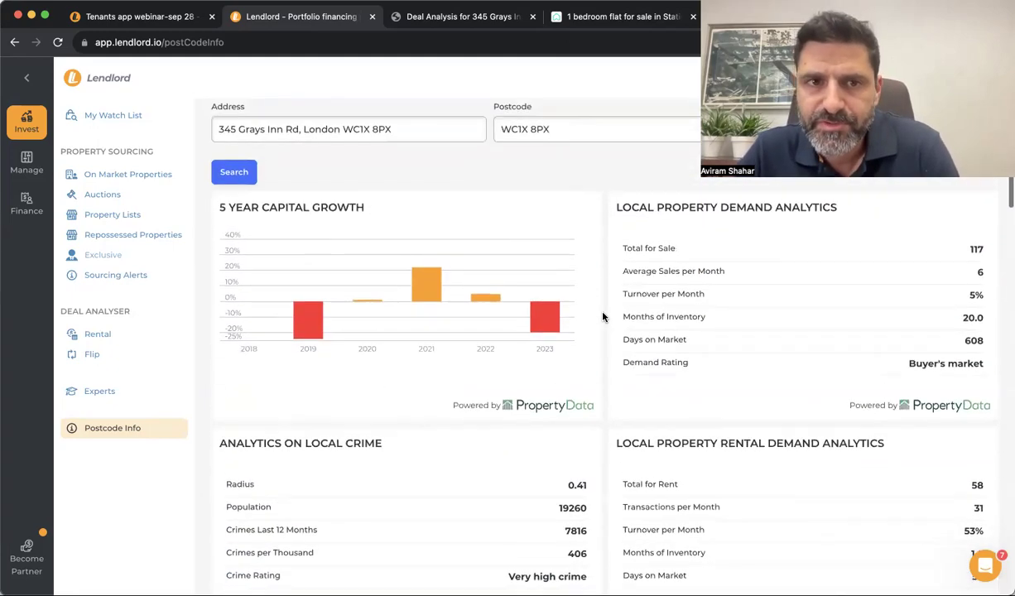
pyautogui.scroll(1, 602, 317)
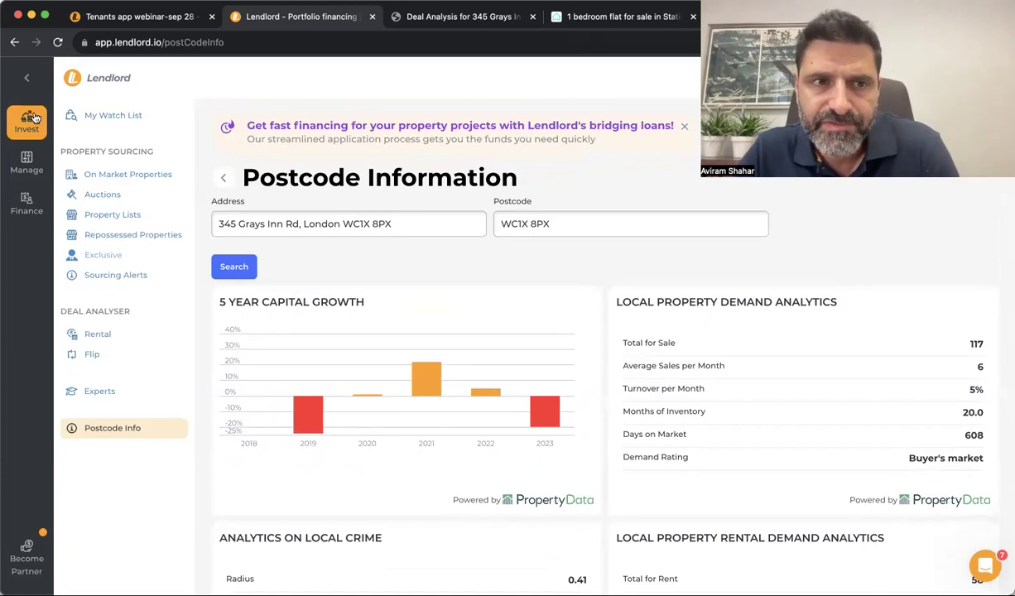
pyautogui.click(26, 161)
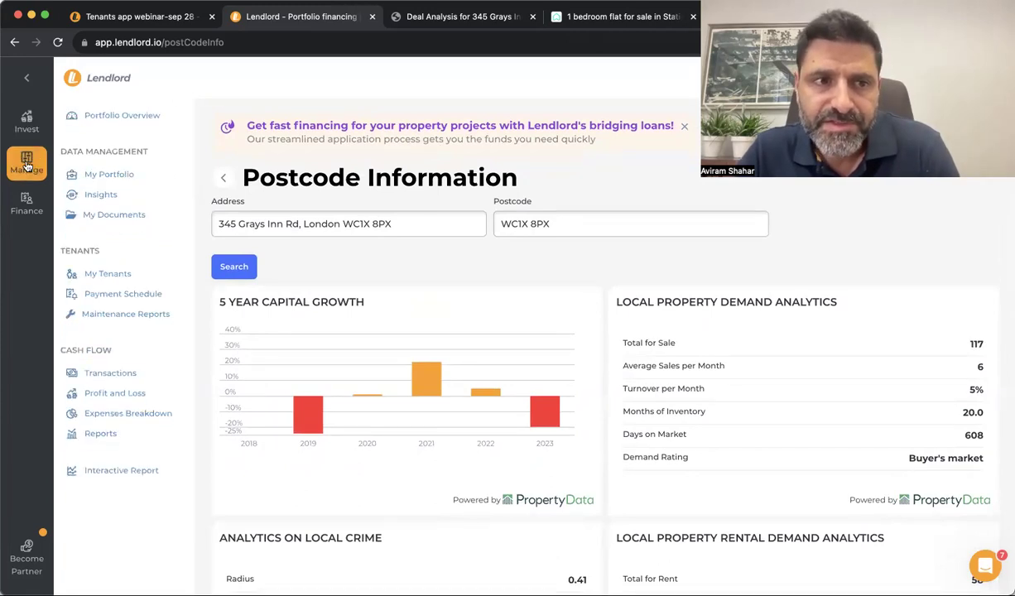
# Open My Portfolio and check the owner filter options without changing them
pyautogui.click(135, 178)
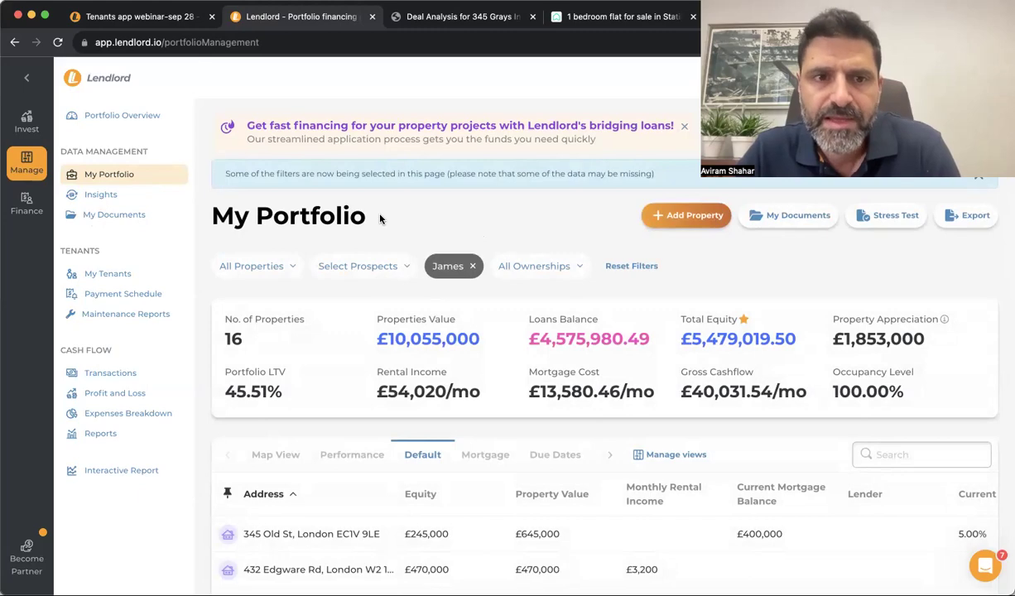
pyautogui.scroll(-5, 380, 218)
pyautogui.scroll(5, 503, 390)
pyautogui.scroll(2, 502, 390)
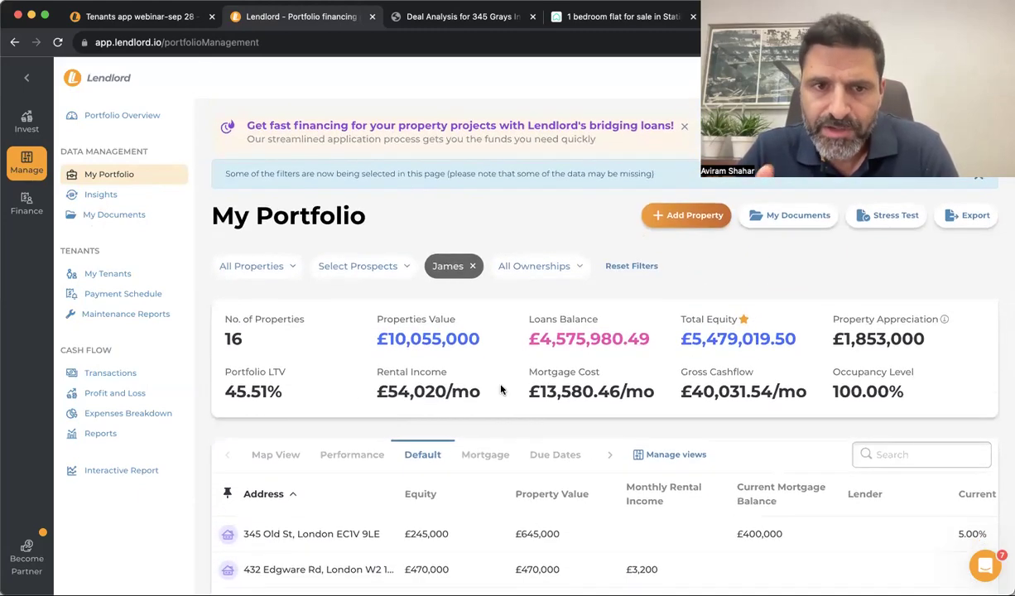
pyautogui.click(440, 263)
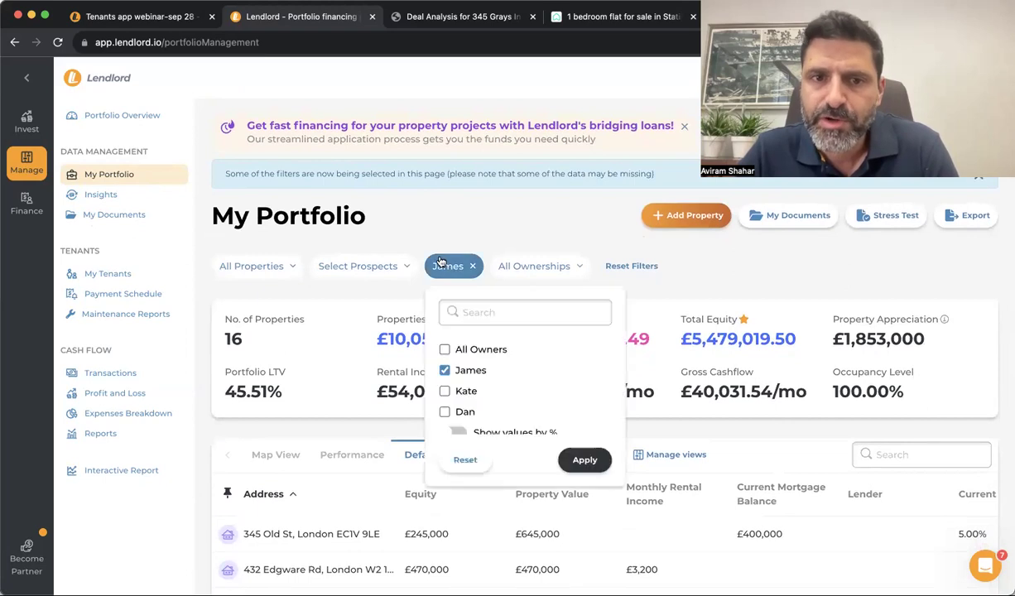
pyautogui.click(421, 206)
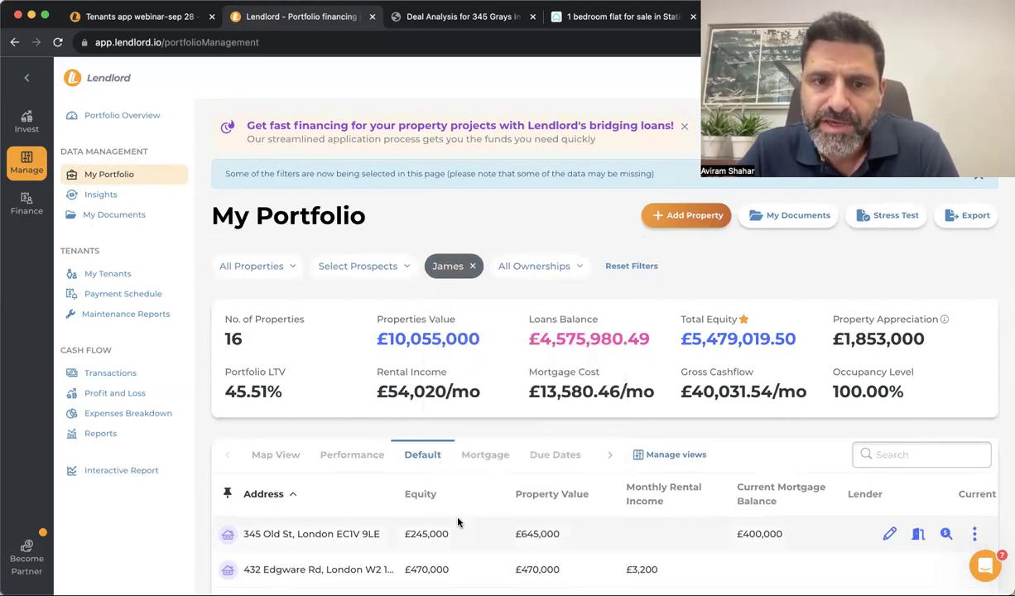
# View the portfolio's Mortgage, Due Dates, Map View and Performance tabs
pyautogui.click(483, 455)
pyautogui.click(553, 455)
pyautogui.scroll(-2, 553, 455)
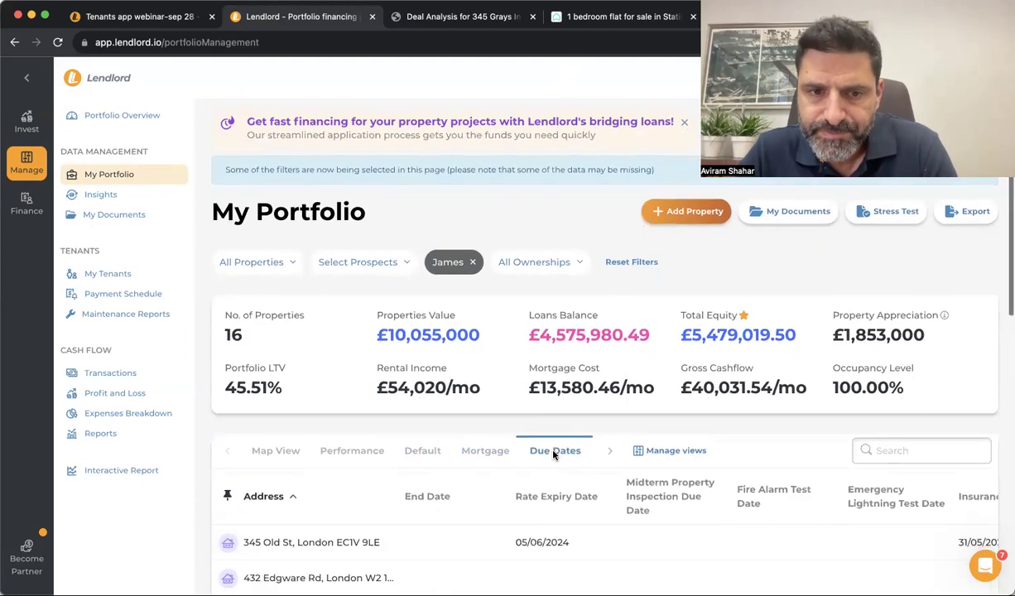
pyautogui.click(282, 304)
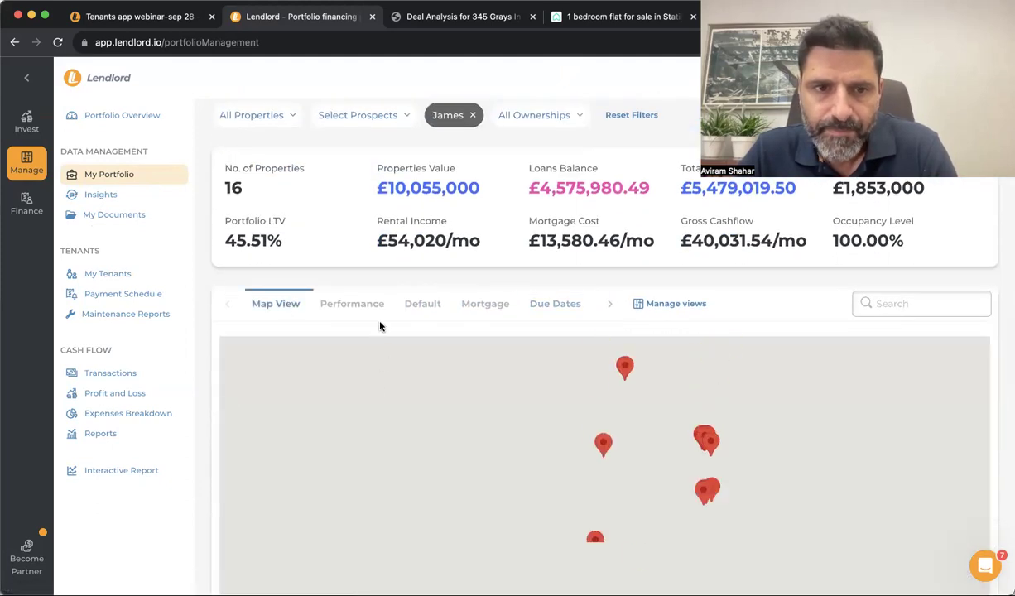
pyautogui.click(366, 304)
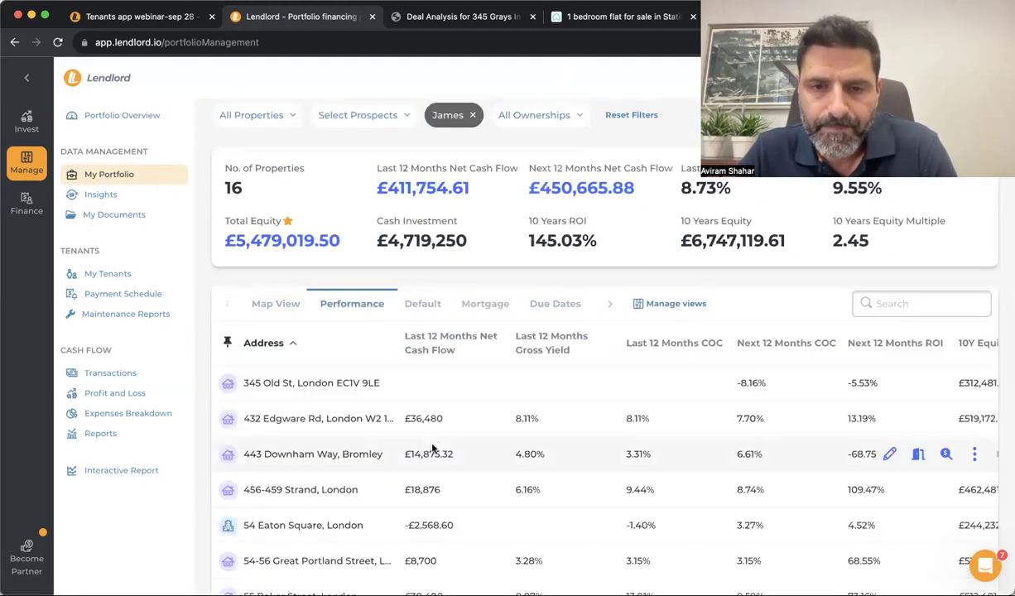
pyautogui.scroll(2, 431, 448)
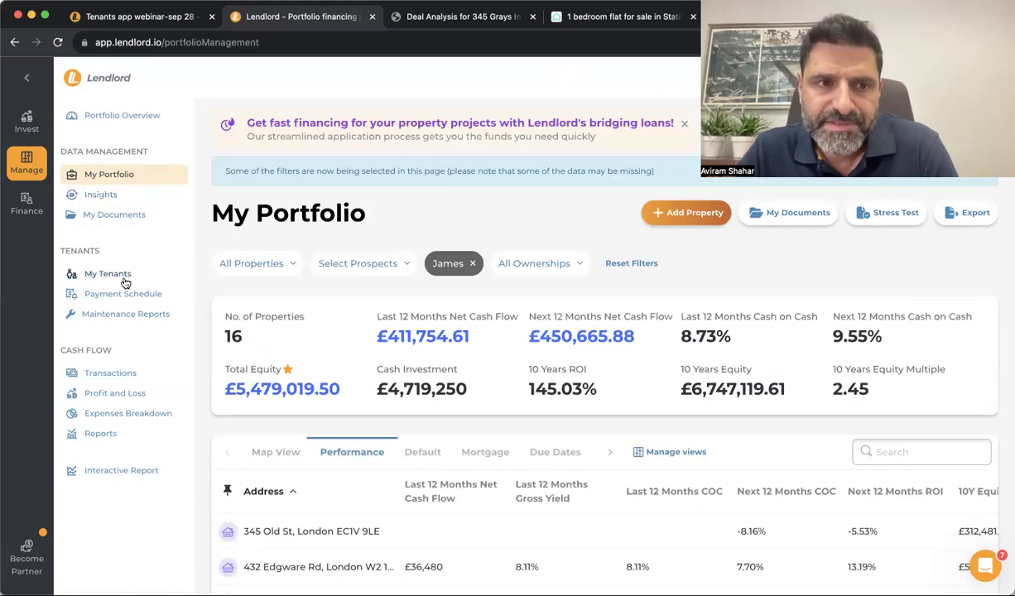
# Browse My Tenants, then show the Sep 1–30 payment schedule with £2,750 overdue
pyautogui.click(125, 282)
pyautogui.scroll(-3, 409, 338)
pyautogui.scroll(3, 408, 339)
pyautogui.click(146, 294)
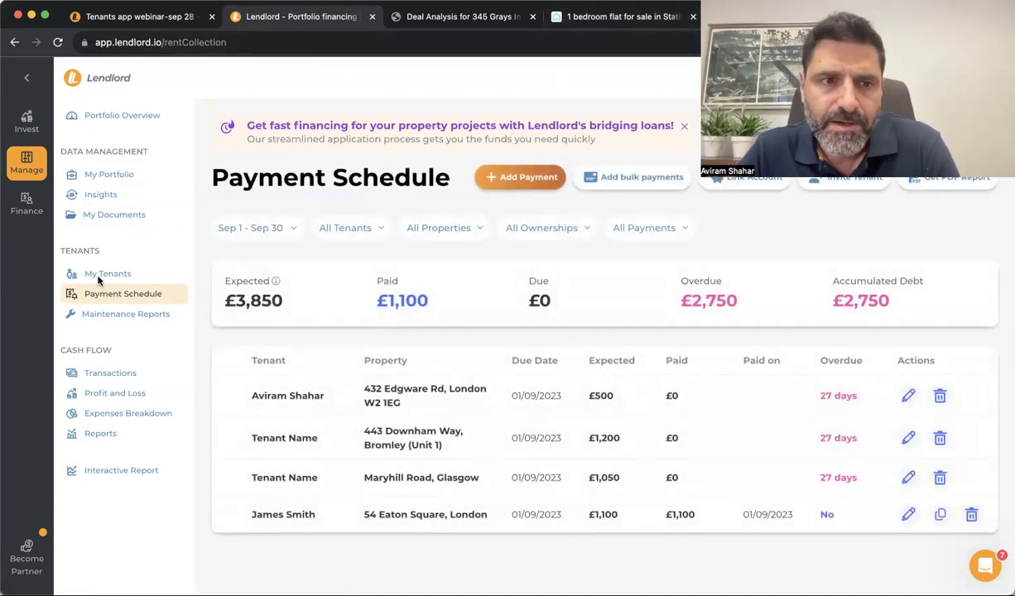
# Go via Maintenance to the Profit and Loss page showing £29,037.67 monthly cashflow
pyautogui.click(124, 314)
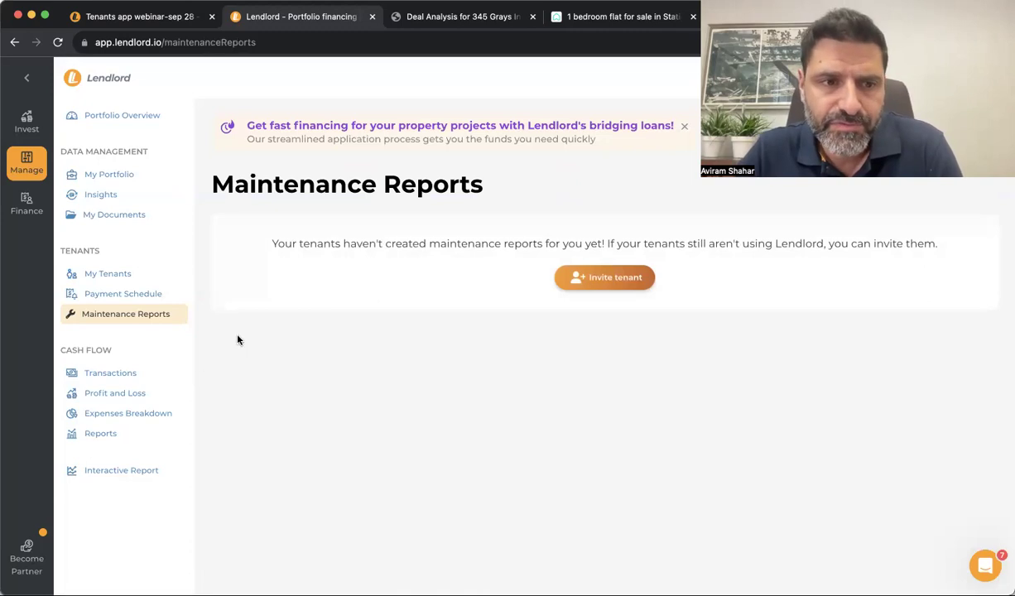
pyautogui.tripleClick(103, 351)
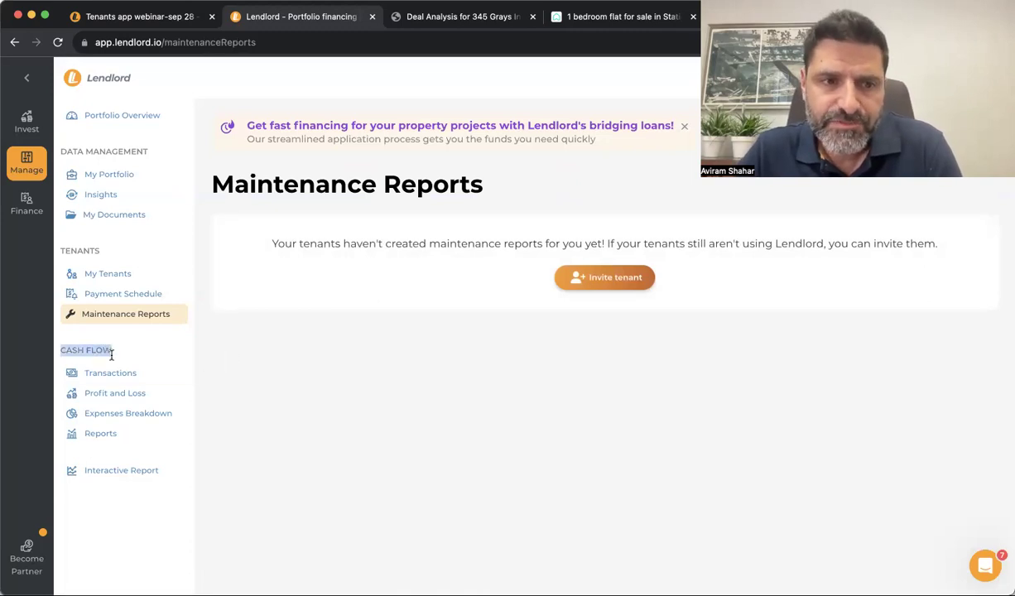
pyautogui.click(139, 395)
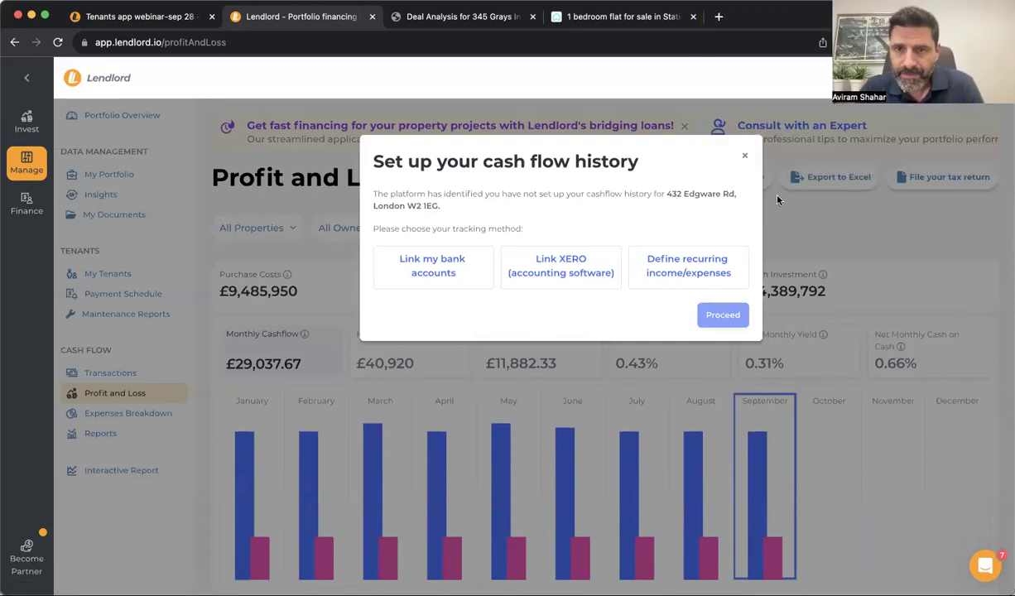
# Dismiss the cash flow prompt, glance at Transactions, then open the September General P&L report
pyautogui.click(745, 158)
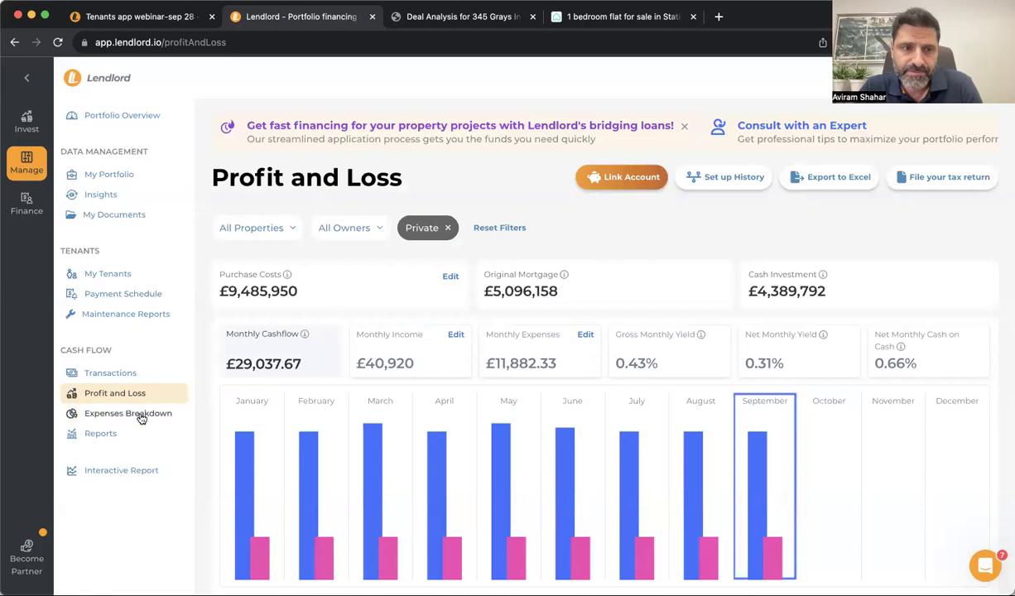
pyautogui.click(136, 374)
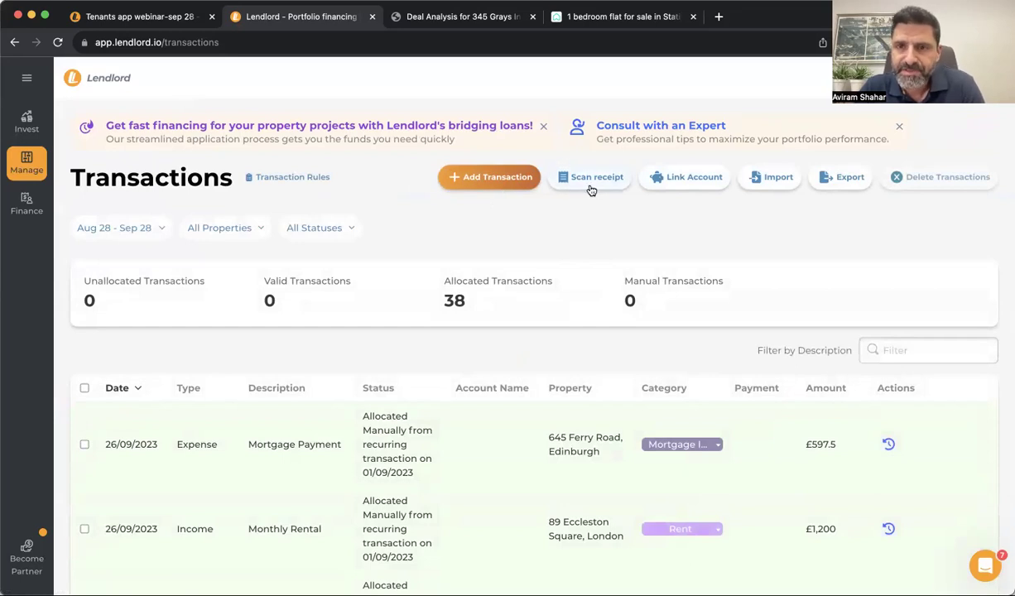
pyautogui.scroll(-5, 533, 363)
pyautogui.scroll(5, 532, 363)
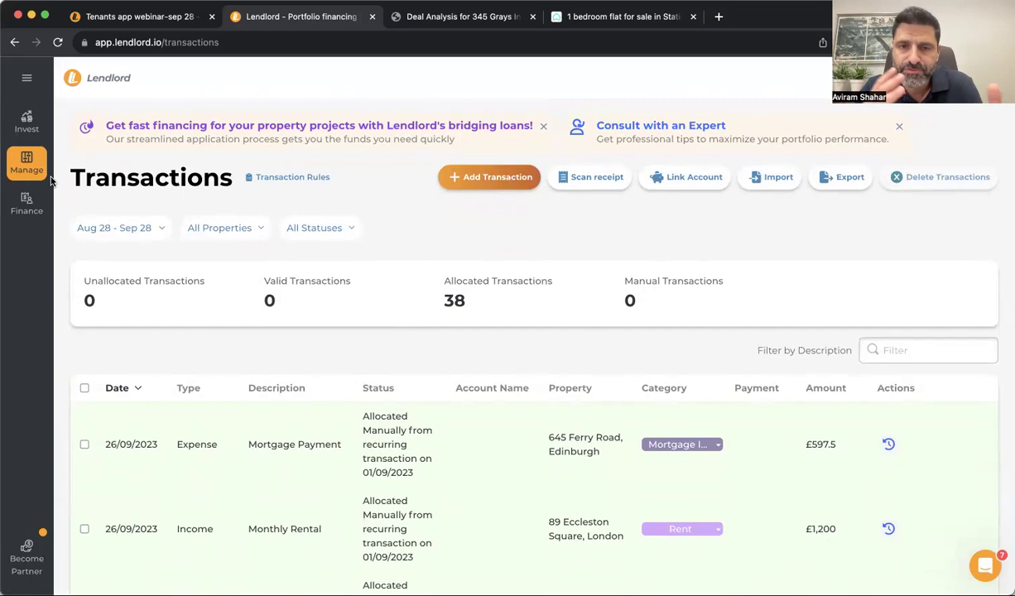
pyautogui.click(41, 170)
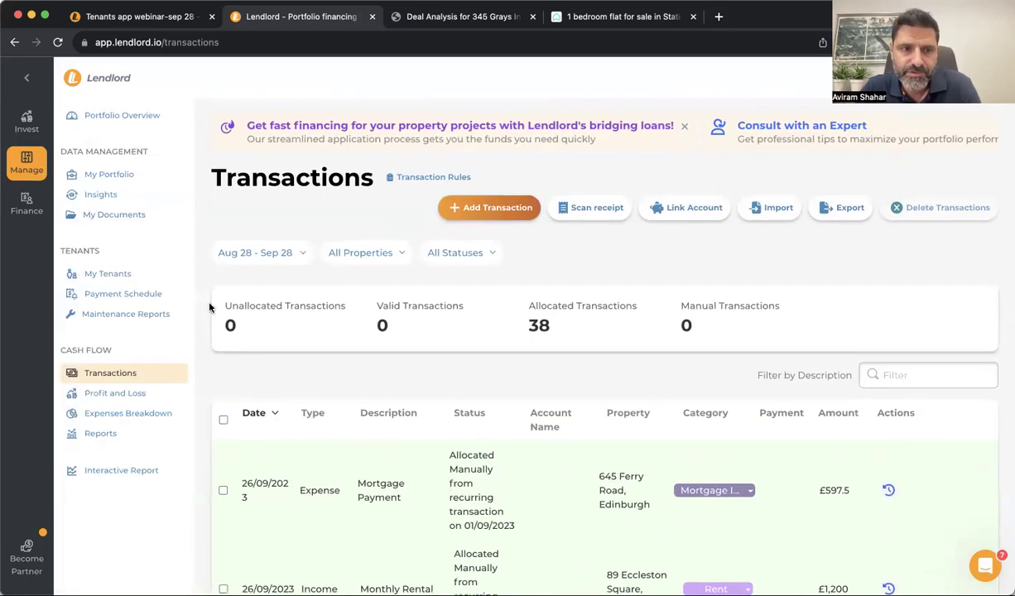
pyautogui.click(144, 430)
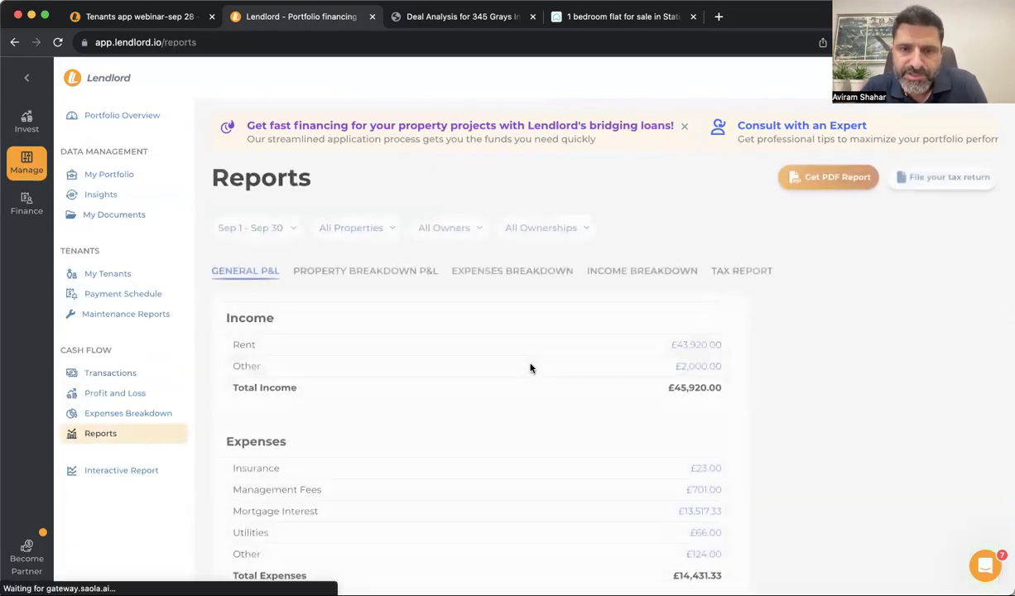
# Review the September P&L and its expenses breakdown by category
pyautogui.scroll(-3, 454, 383)
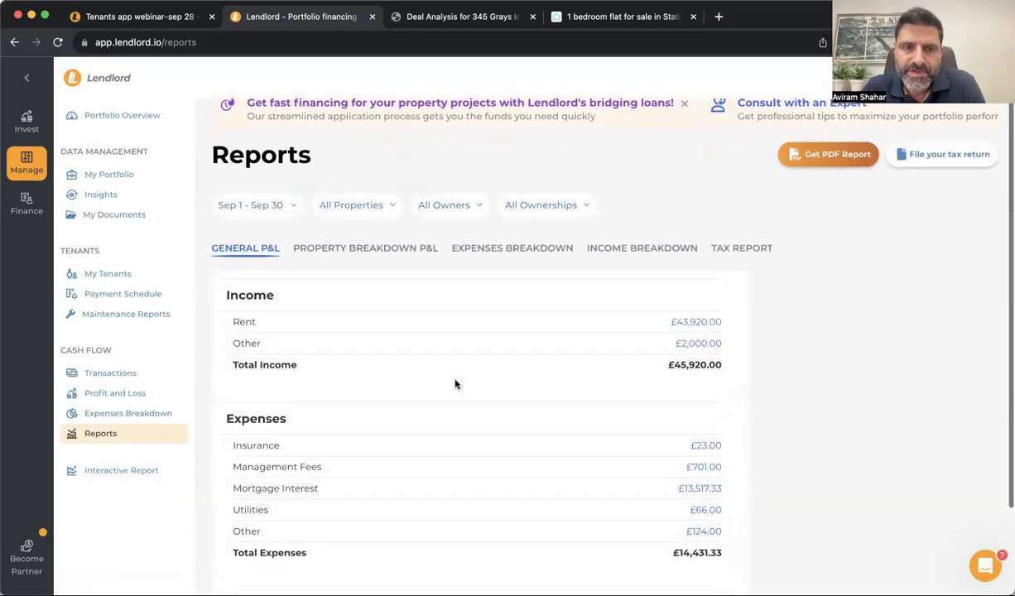
pyautogui.scroll(3, 454, 383)
pyautogui.click(514, 273)
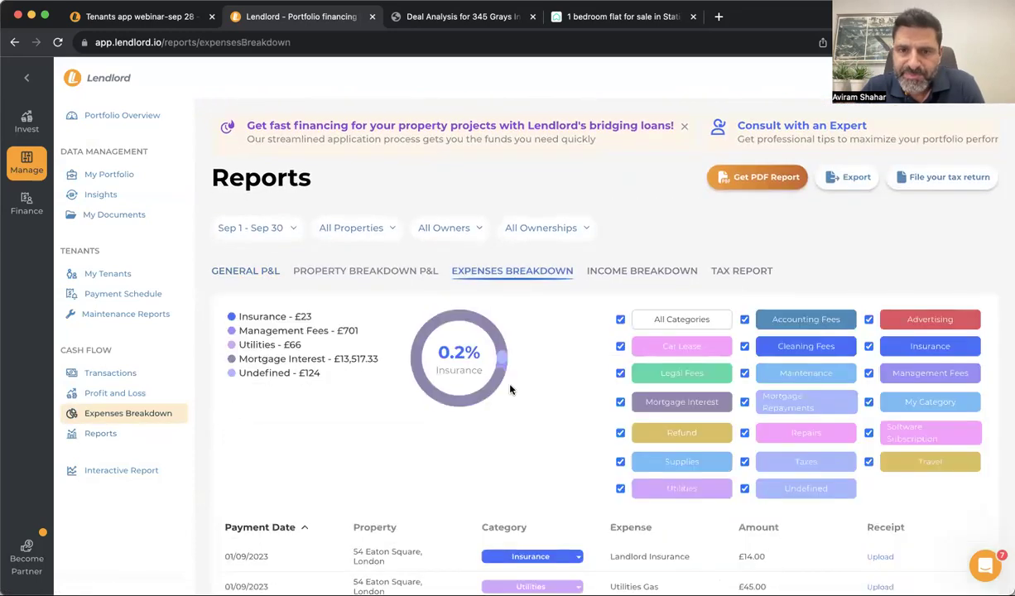
pyautogui.scroll(-5, 510, 389)
pyautogui.scroll(5, 510, 389)
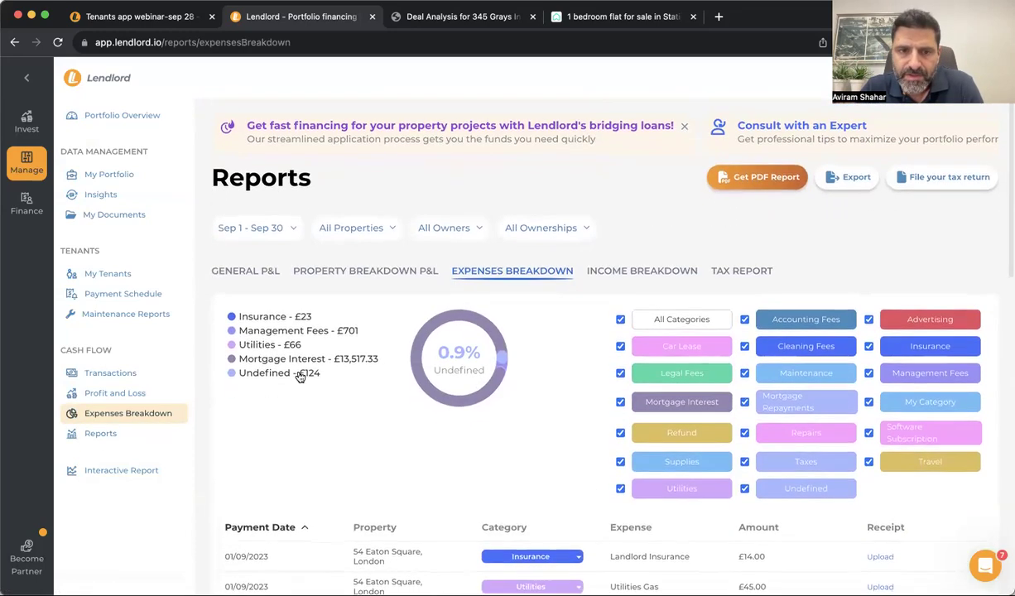
# Show the Tax Report with £36,163.88 profit after tax, then move to Finance
pyautogui.click(744, 270)
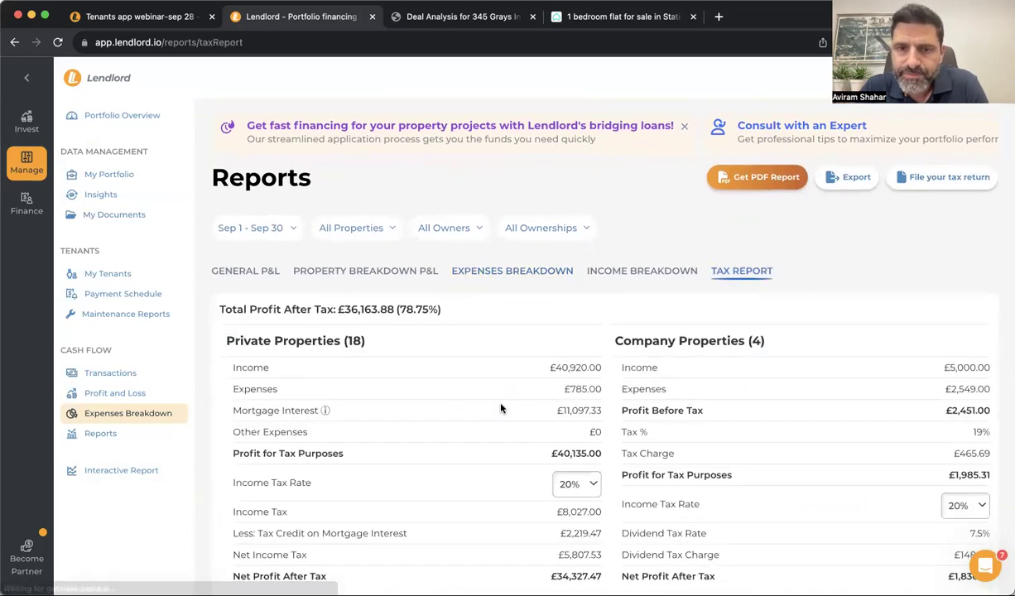
pyautogui.scroll(-2, 496, 398)
pyautogui.scroll(2, 500, 407)
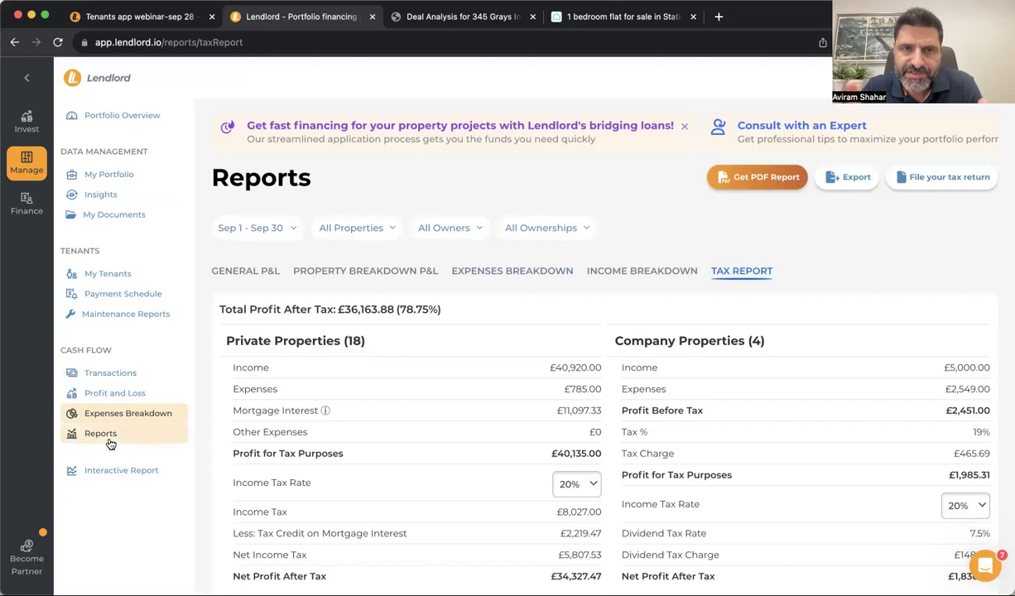
pyautogui.click(31, 216)
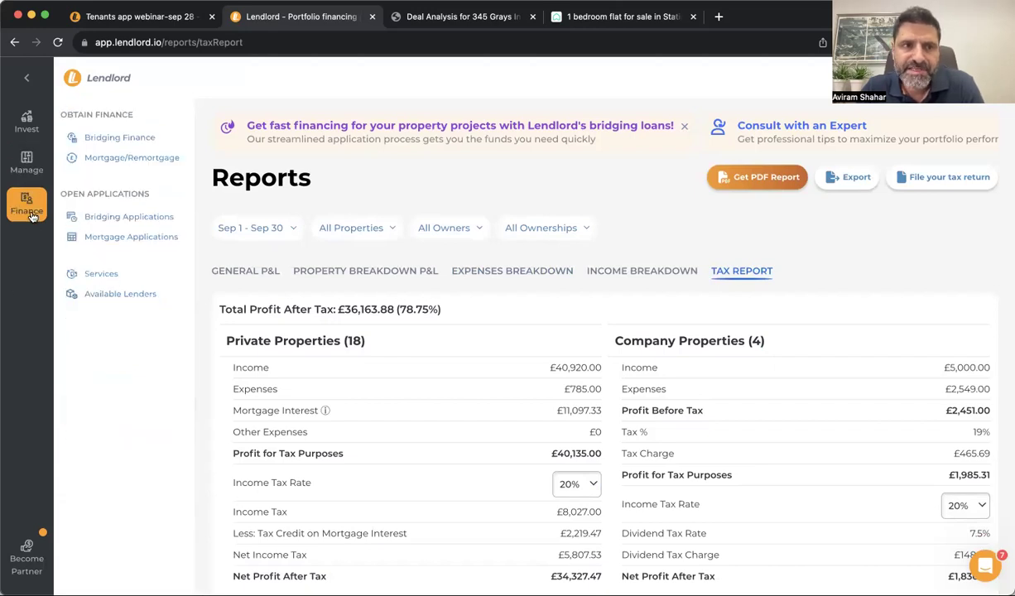
# Open the Mortgage/Remortgage search and browse the available mortgage products
pyautogui.click(149, 161)
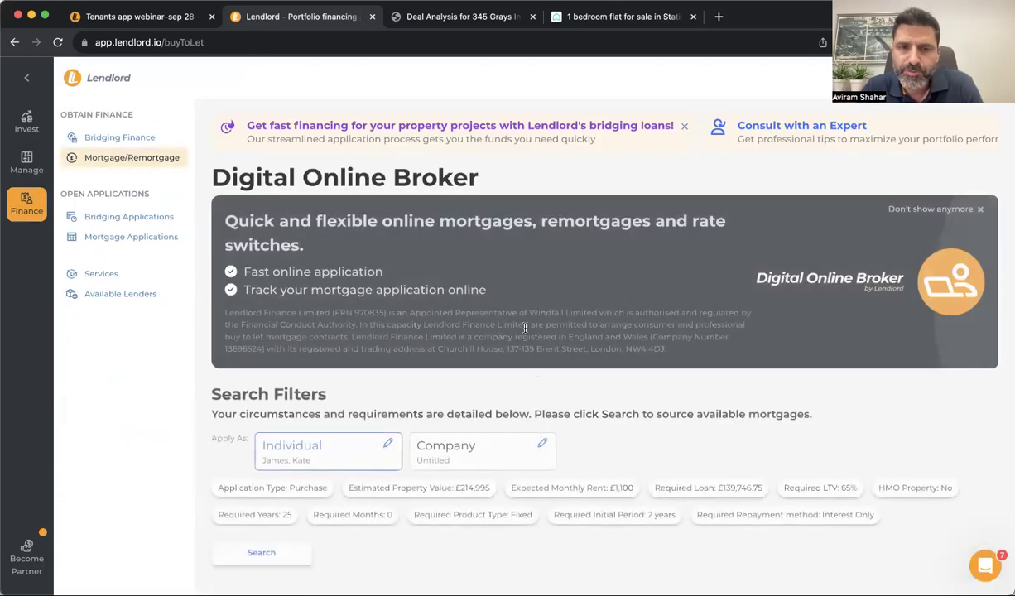
pyautogui.scroll(-3, 493, 379)
pyautogui.scroll(-3, 317, 352)
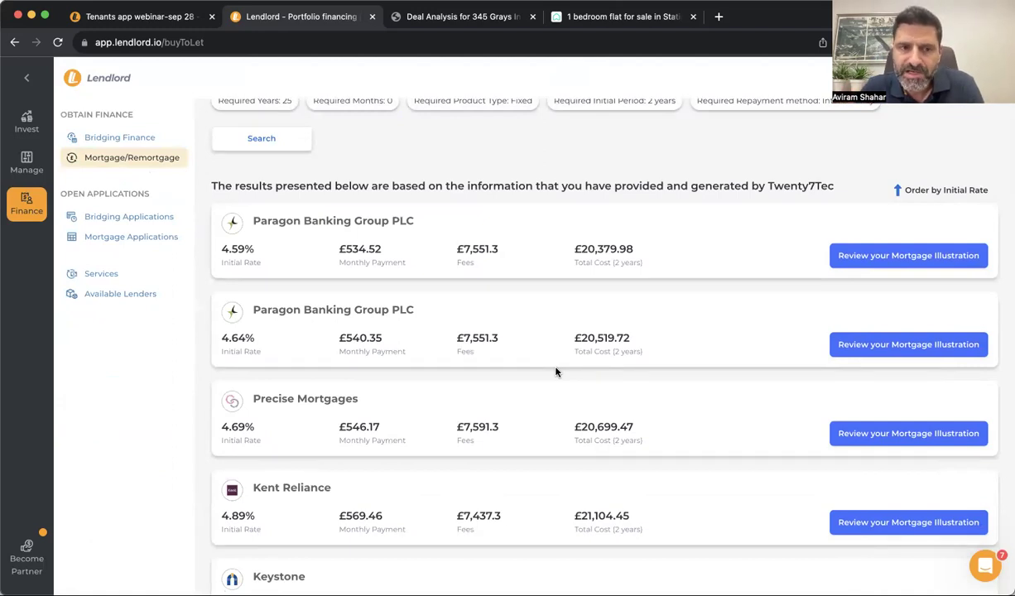
pyautogui.scroll(-1, 555, 364)
pyautogui.scroll(-5, 554, 354)
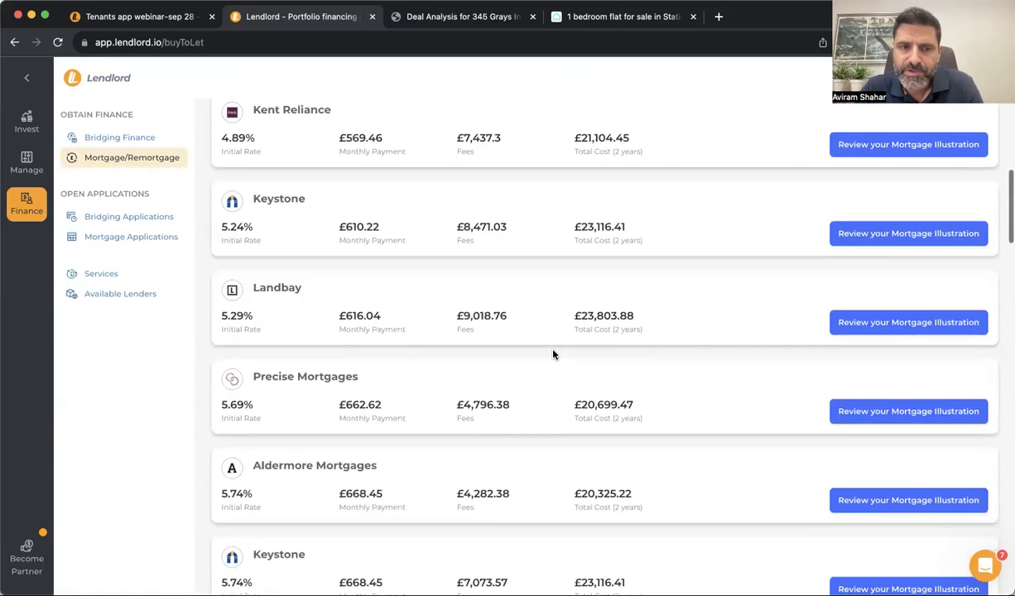
pyautogui.scroll(-1, 355, 311)
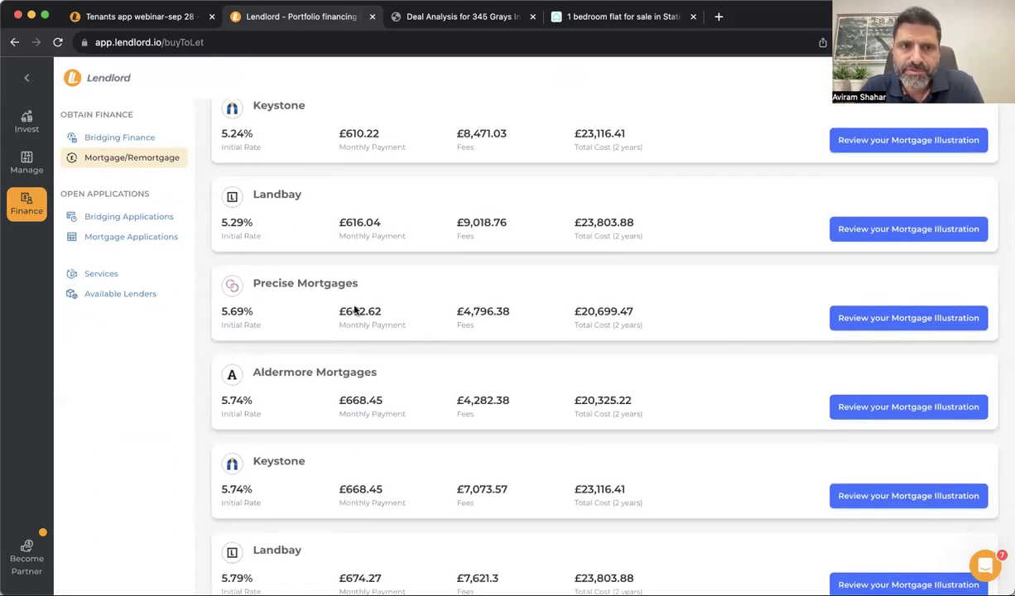
pyautogui.scroll(-1, 354, 310)
pyautogui.scroll(-3, 354, 310)
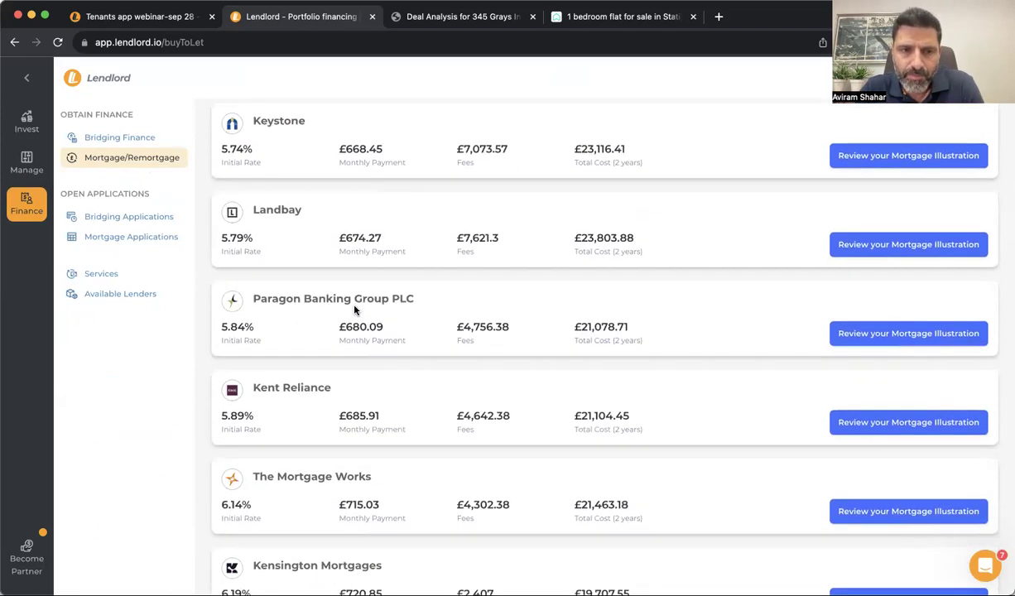
pyautogui.scroll(-15, 355, 310)
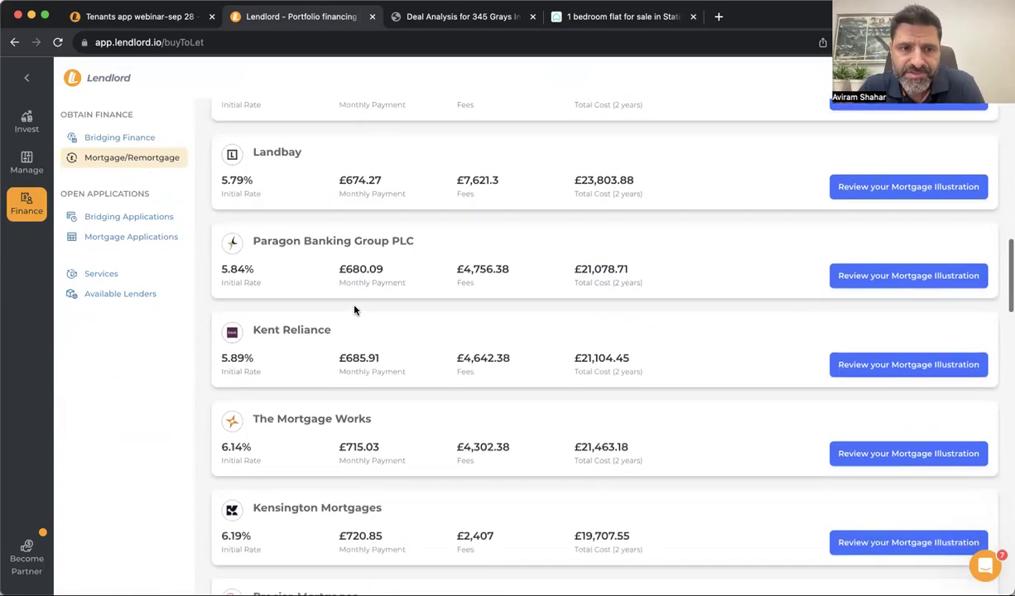
pyautogui.scroll(-8, 354, 310)
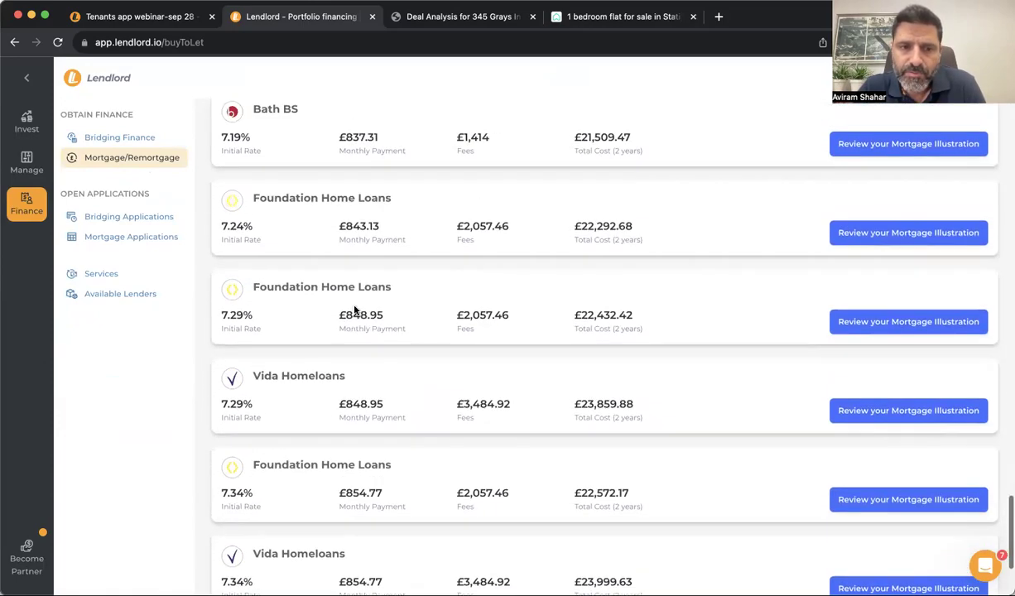
pyautogui.scroll(12, 354, 311)
pyautogui.scroll(20, 355, 310)
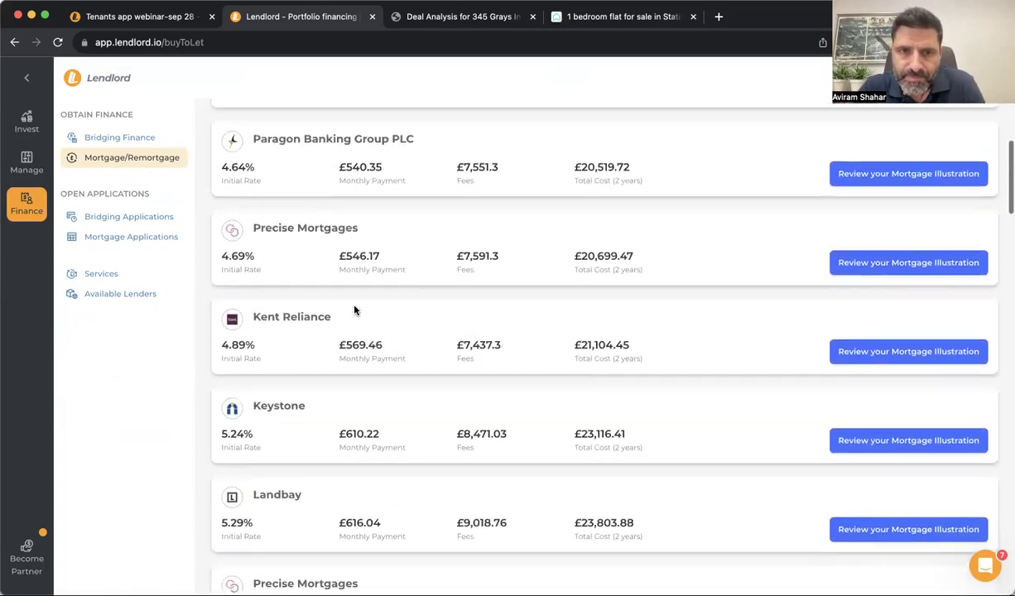
pyautogui.scroll(-2, 354, 310)
pyautogui.scroll(-2, 355, 309)
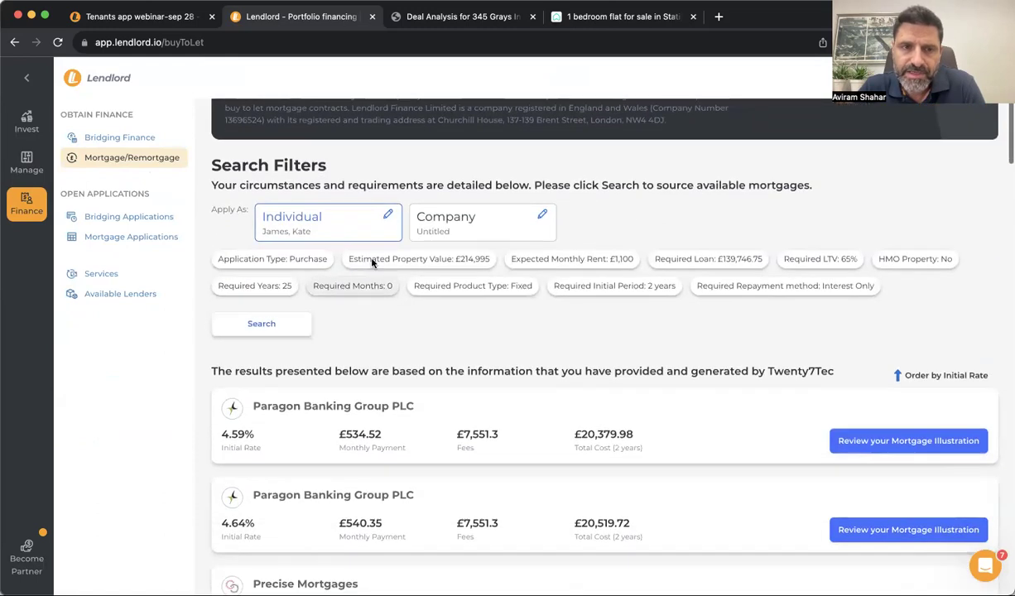
# Keep the Individual applicant choice and rerun the mortgage search
pyautogui.click(386, 215)
pyautogui.click(341, 232)
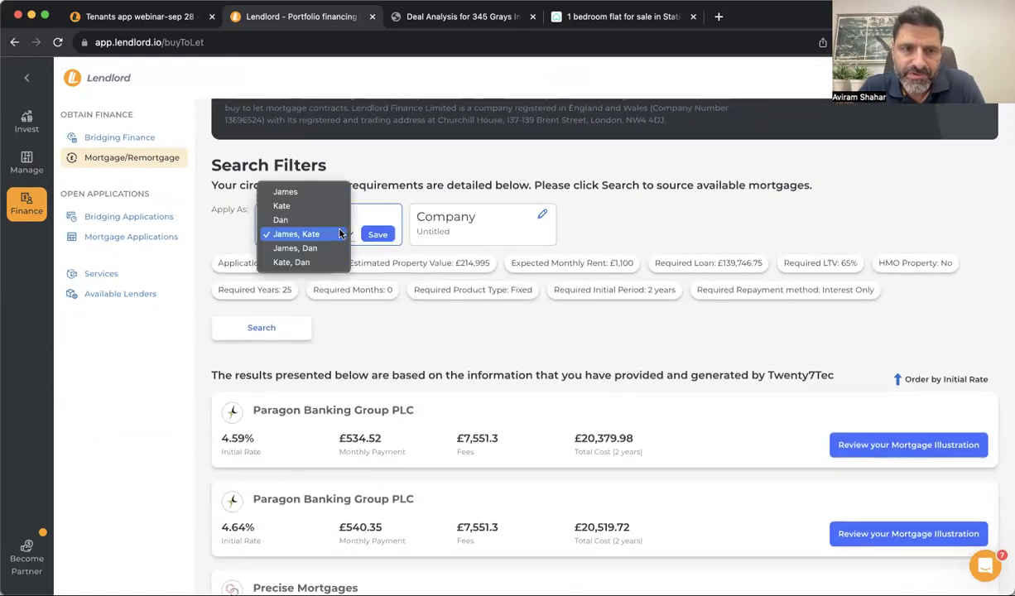
pyautogui.click(424, 169)
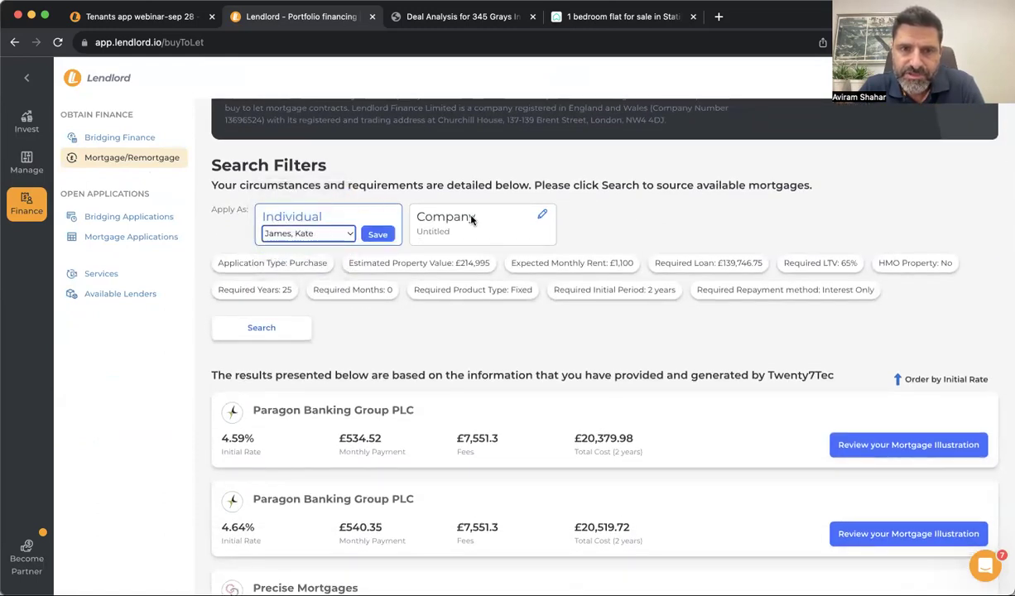
pyautogui.scroll(5, 471, 219)
pyautogui.click(262, 520)
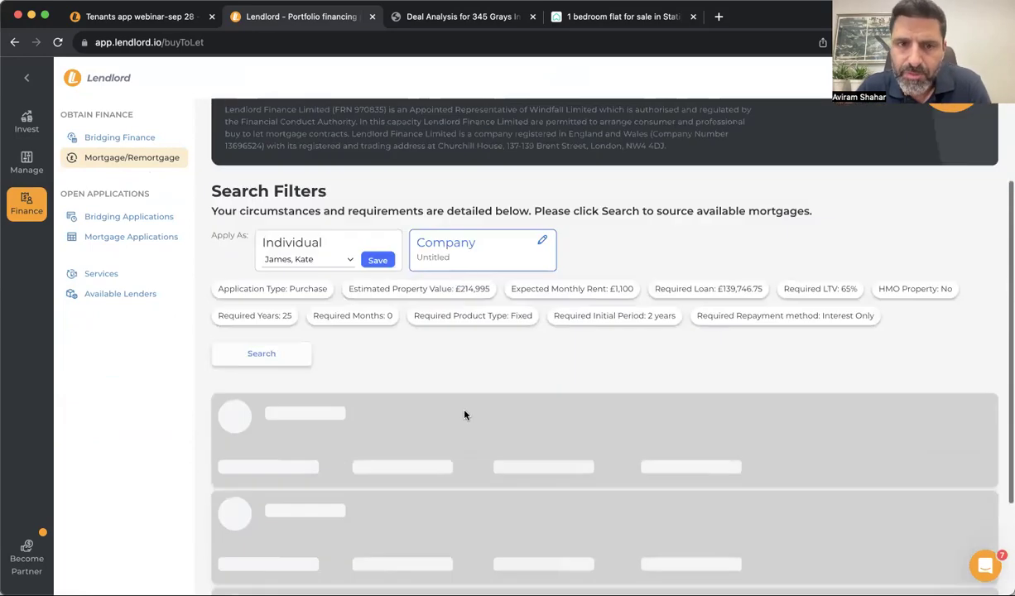
# Open the illustration for the Paragon Banking Group PLC 2-year fixed at 4.59%
pyautogui.scroll(-10, 465, 415)
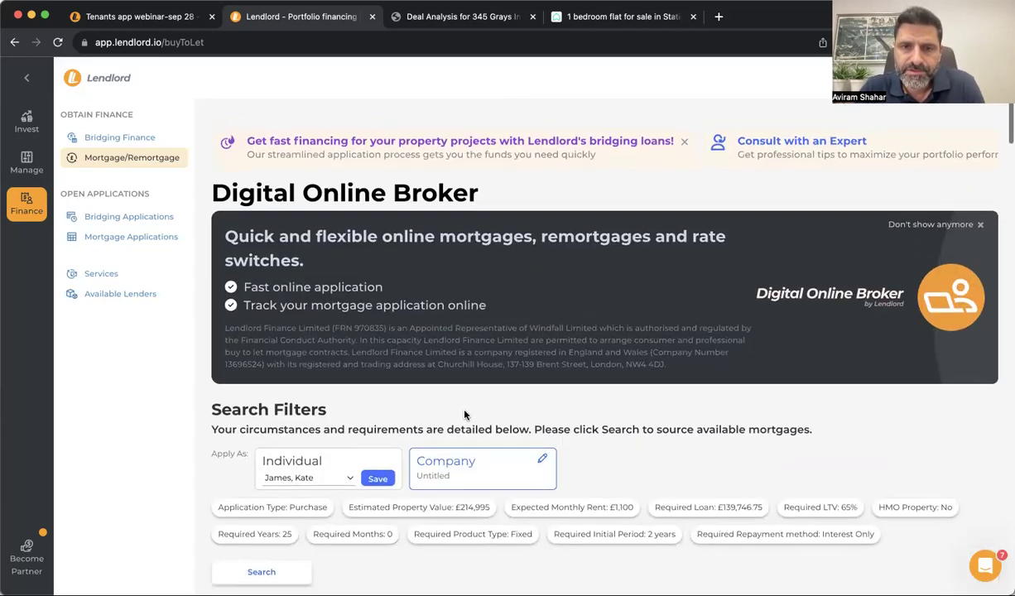
pyautogui.scroll(-5, 464, 415)
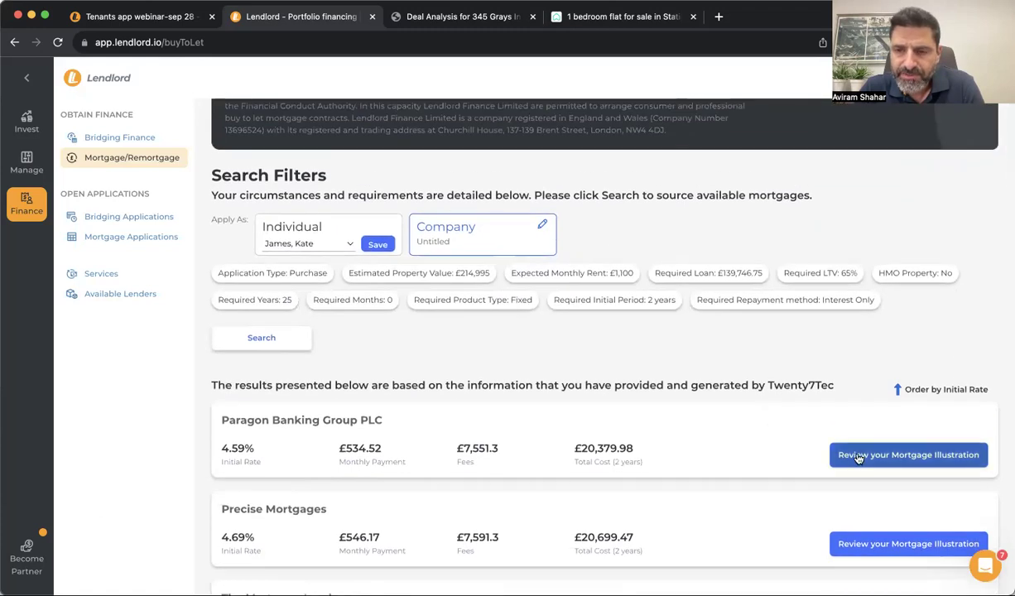
pyautogui.click(861, 455)
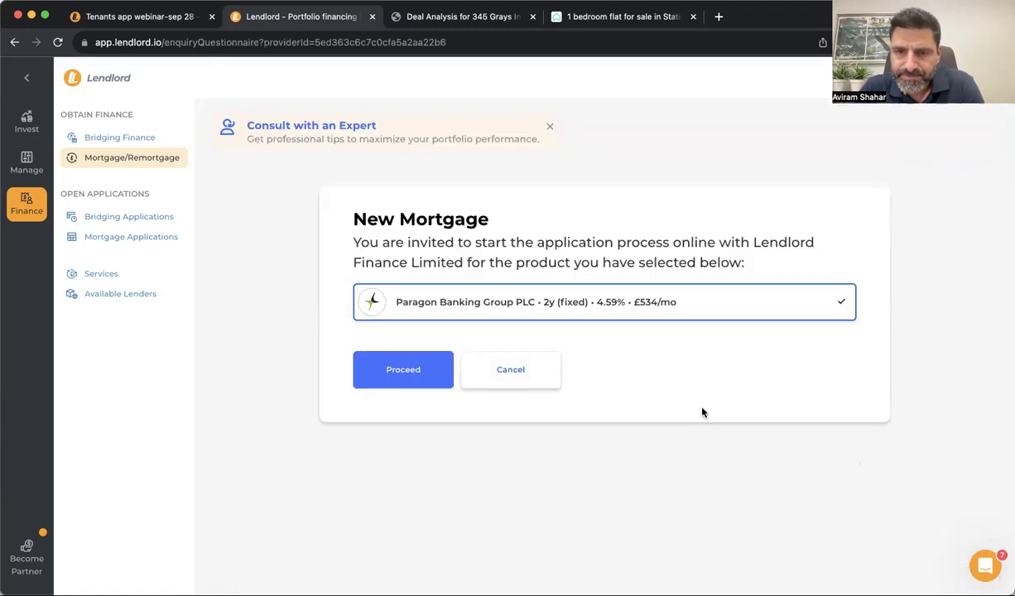
# Start the Paragon application, leaving the property address as Don't know yet
pyautogui.click(374, 382)
pyautogui.scroll(-5, 340, 431)
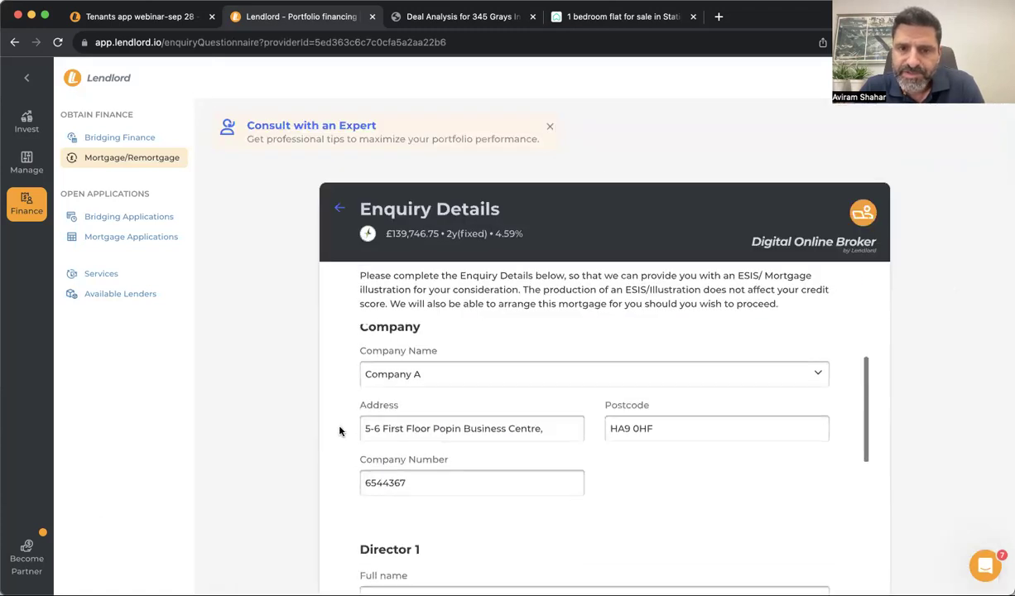
pyautogui.scroll(-2, 339, 431)
pyautogui.click(377, 558)
pyautogui.click(400, 382)
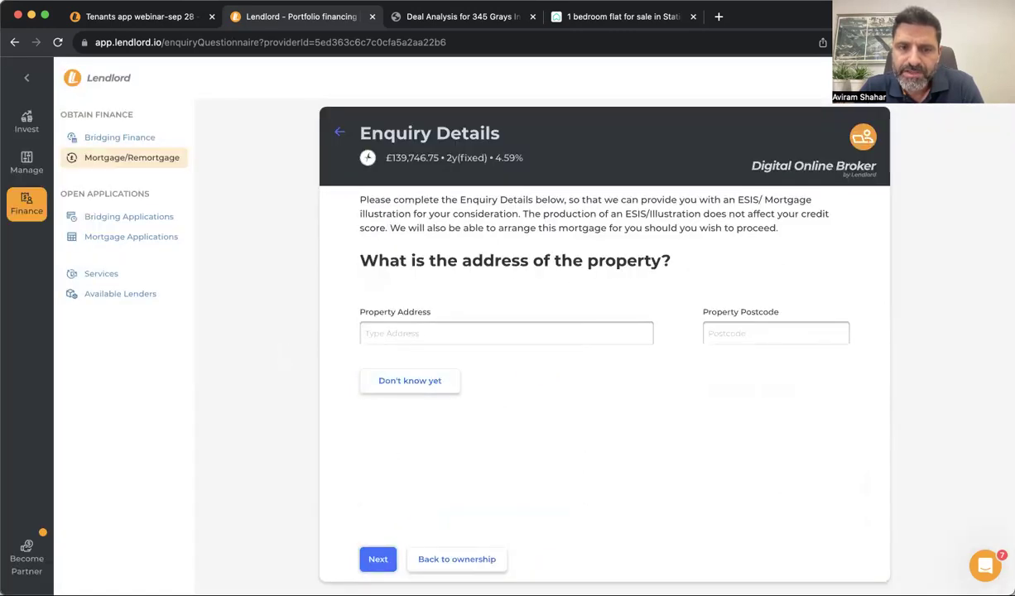
pyautogui.click(377, 559)
pyautogui.click(377, 560)
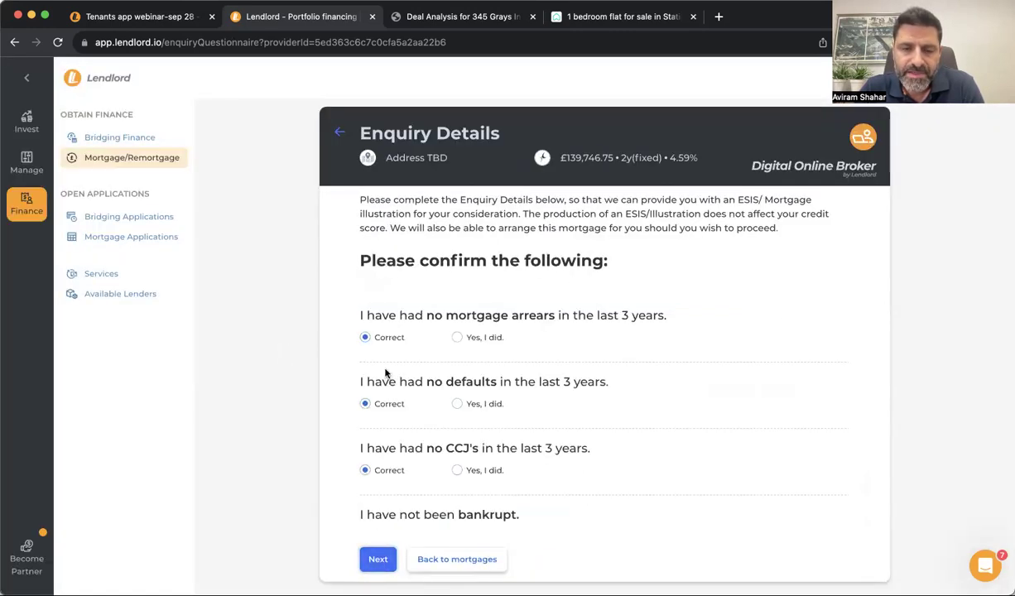
# Confirm the credit history statements, submit the mortgage enquiry, and start a bridging finance enquiry
pyautogui.scroll(-2, 380, 472)
pyautogui.click(377, 560)
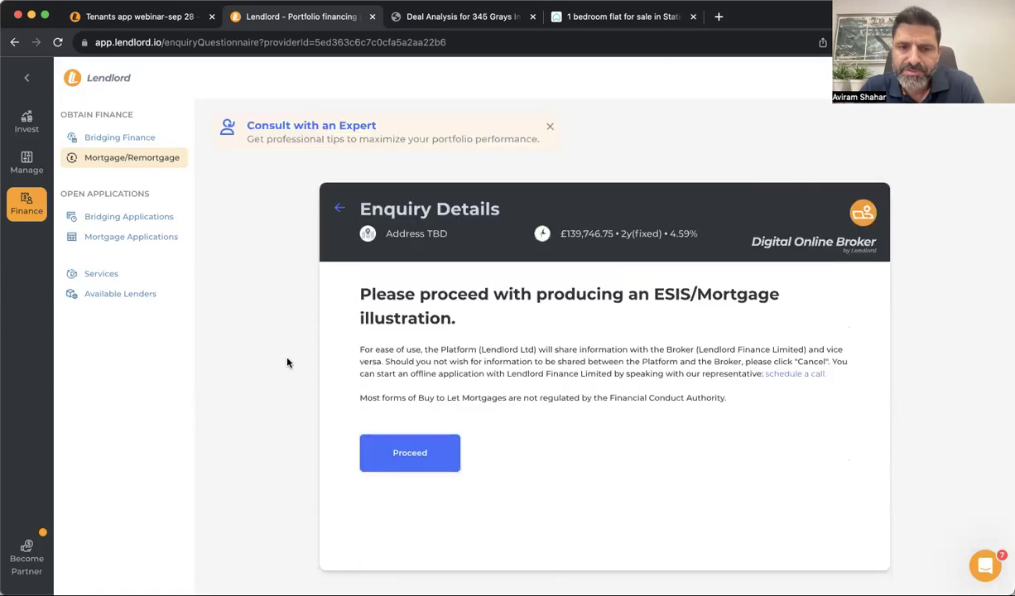
pyautogui.click(448, 470)
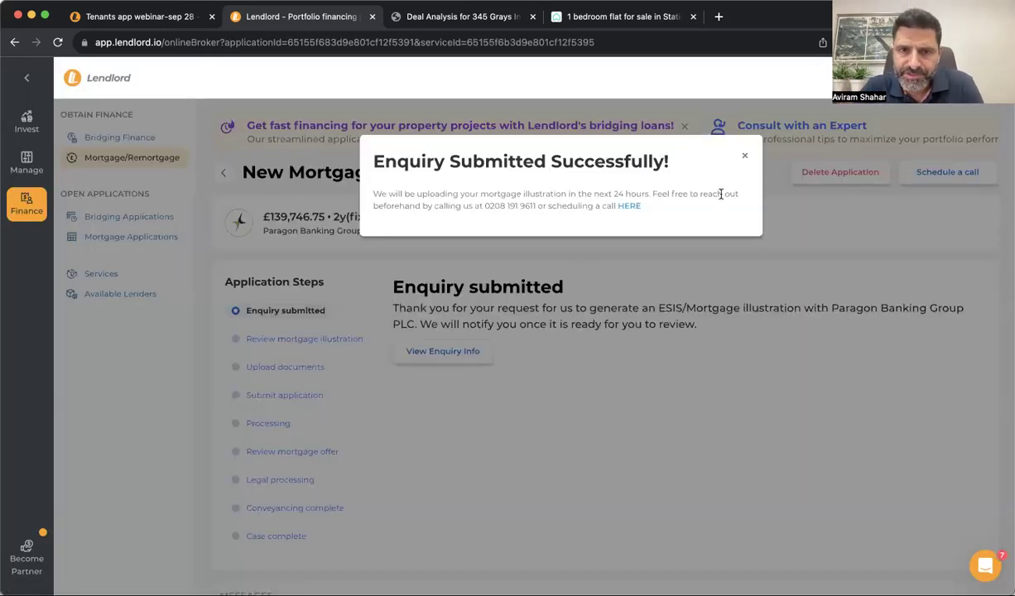
pyautogui.click(745, 159)
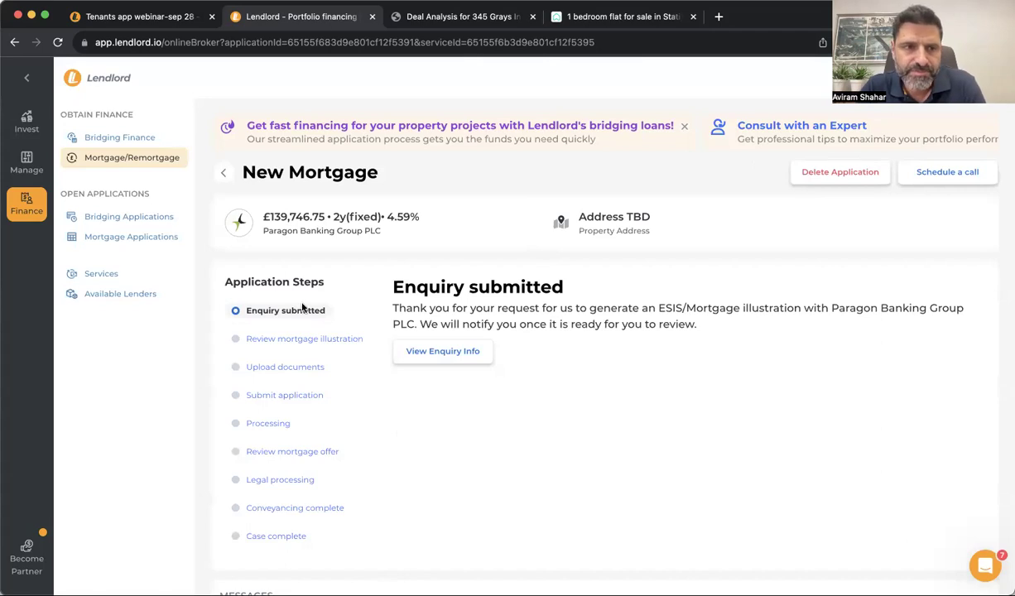
pyautogui.click(141, 139)
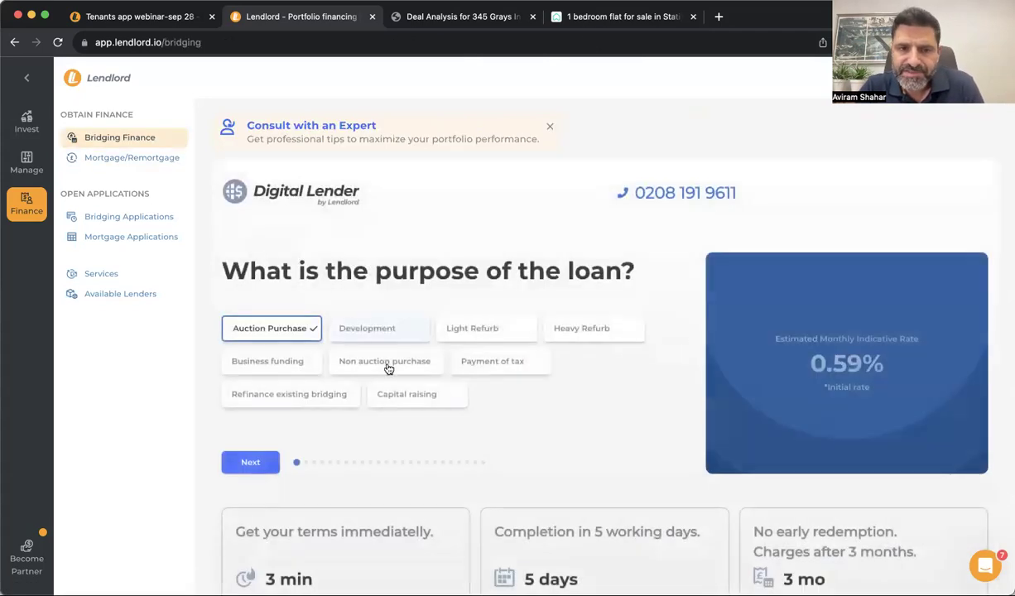
# Accept Auction Purchase and continue past security charge, purchase price, loan amount and contact details
pyautogui.click(244, 471)
pyautogui.click(245, 471)
pyautogui.click(245, 472)
pyautogui.click(246, 474)
pyautogui.click(250, 498)
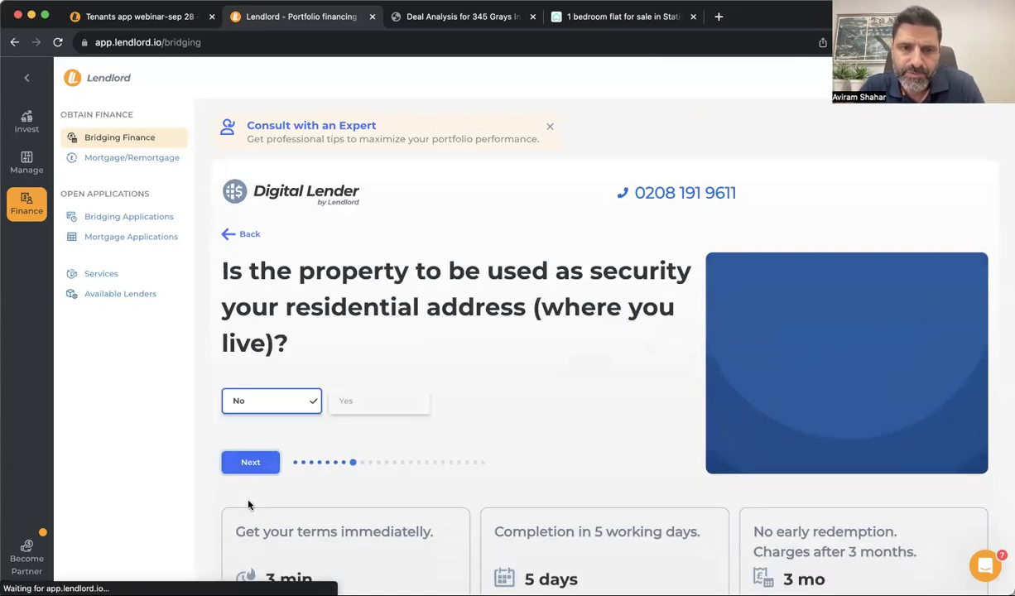
# Continue past address, repayment and income questions, leaving the security address undecided
pyautogui.click(255, 466)
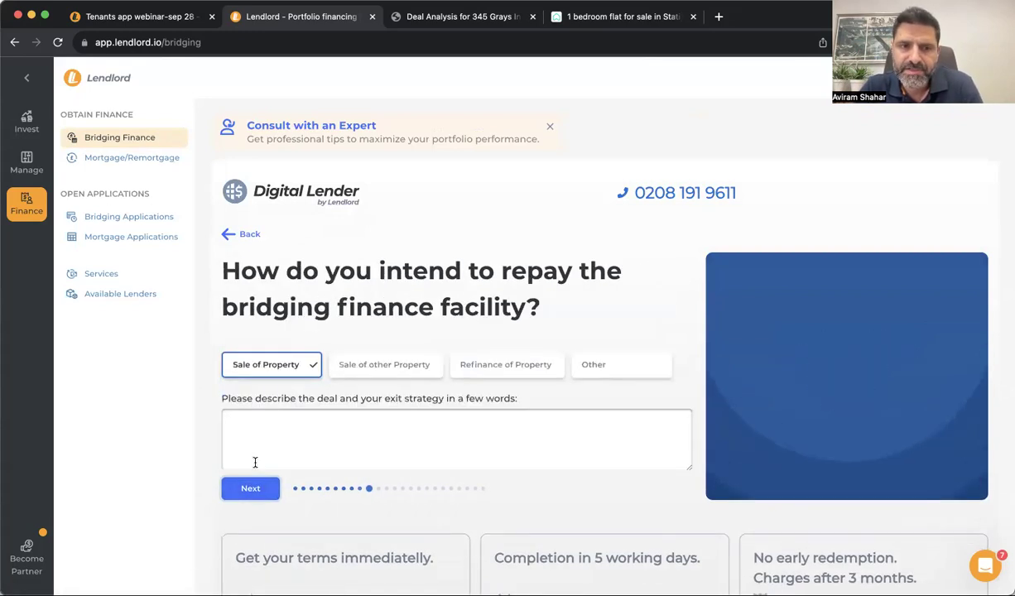
pyautogui.click(253, 461)
pyautogui.click(254, 454)
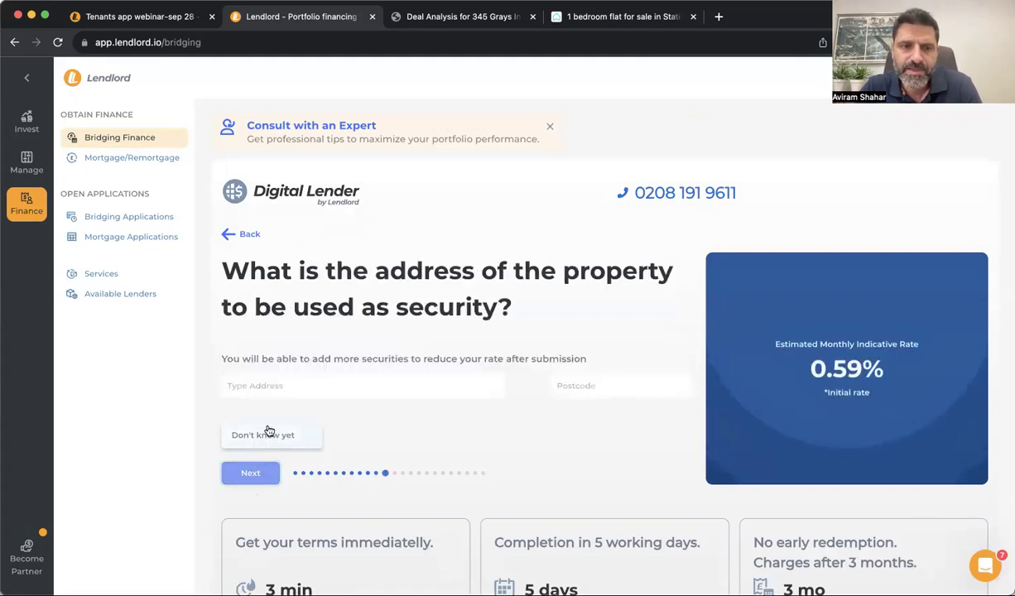
pyautogui.click(265, 434)
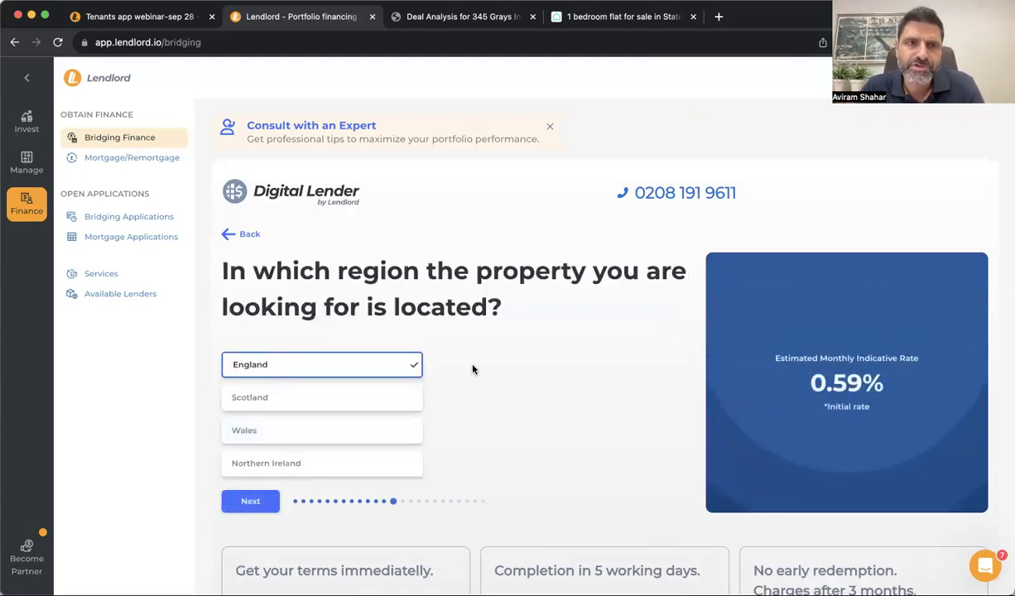
pyautogui.click(161, 221)
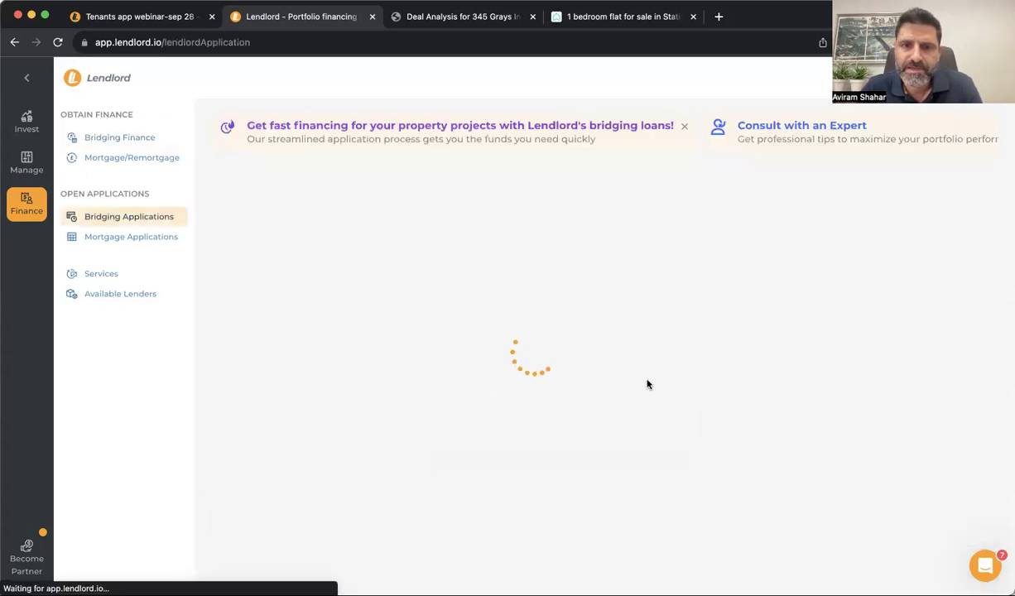
# Open the fourth in-progress bridging application and close the Copy Documents window
pyautogui.scroll(-3, 928, 556)
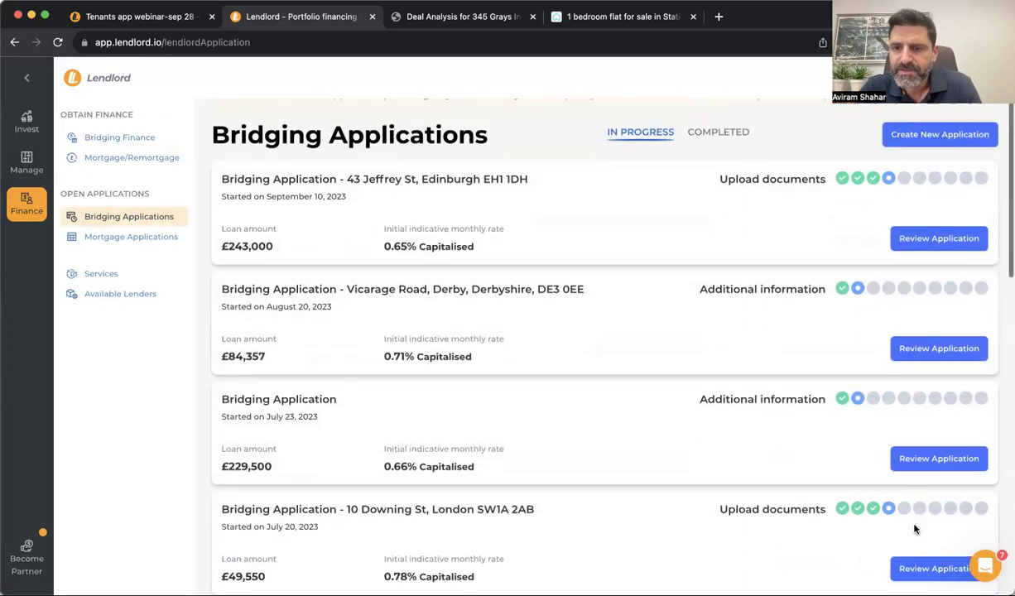
pyautogui.click(919, 514)
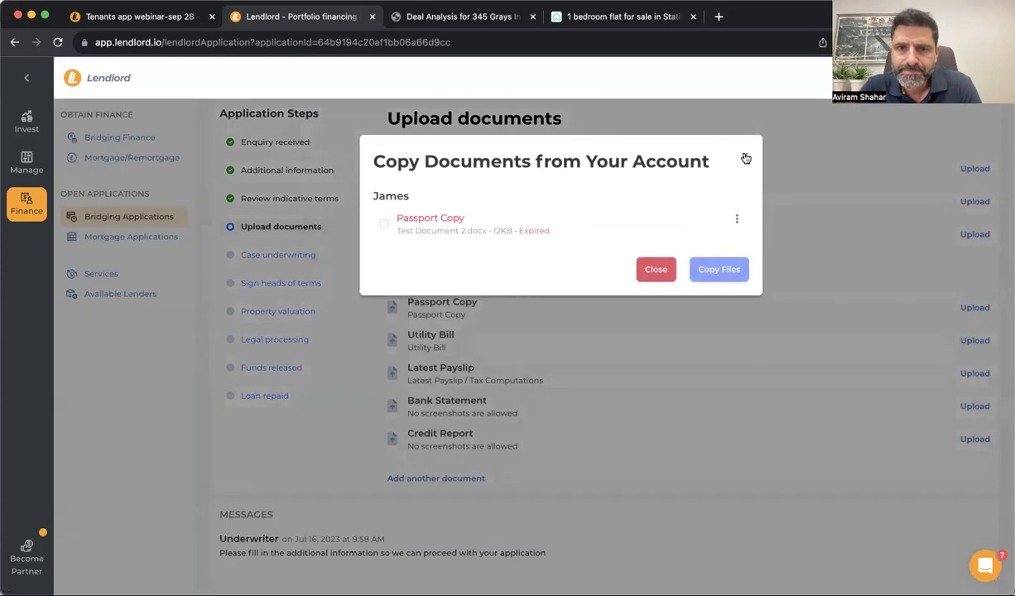
pyautogui.click(744, 156)
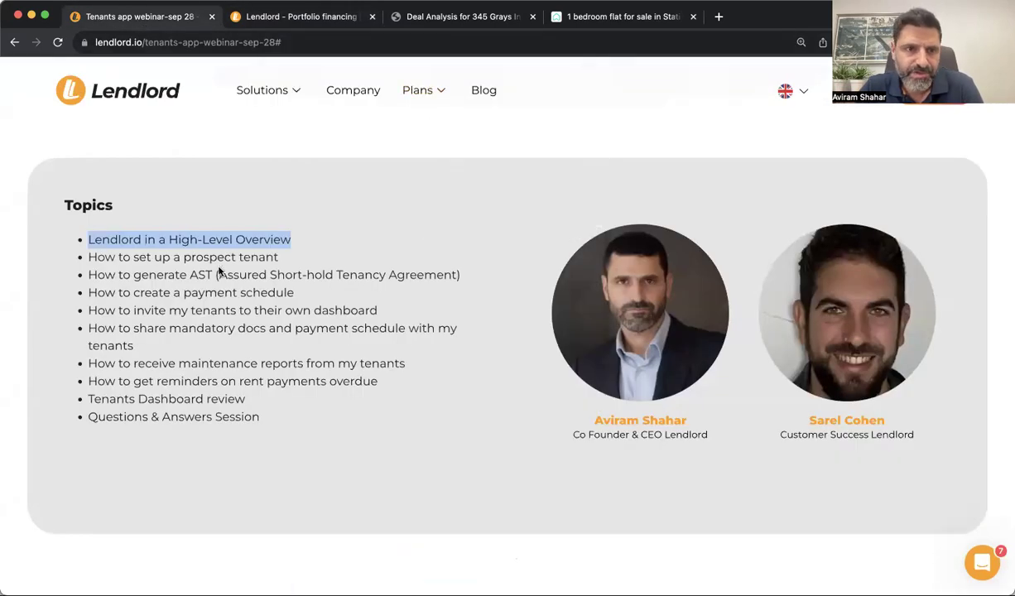
pyautogui.tripleClick(99, 274)
pyautogui.tripleClick(195, 258)
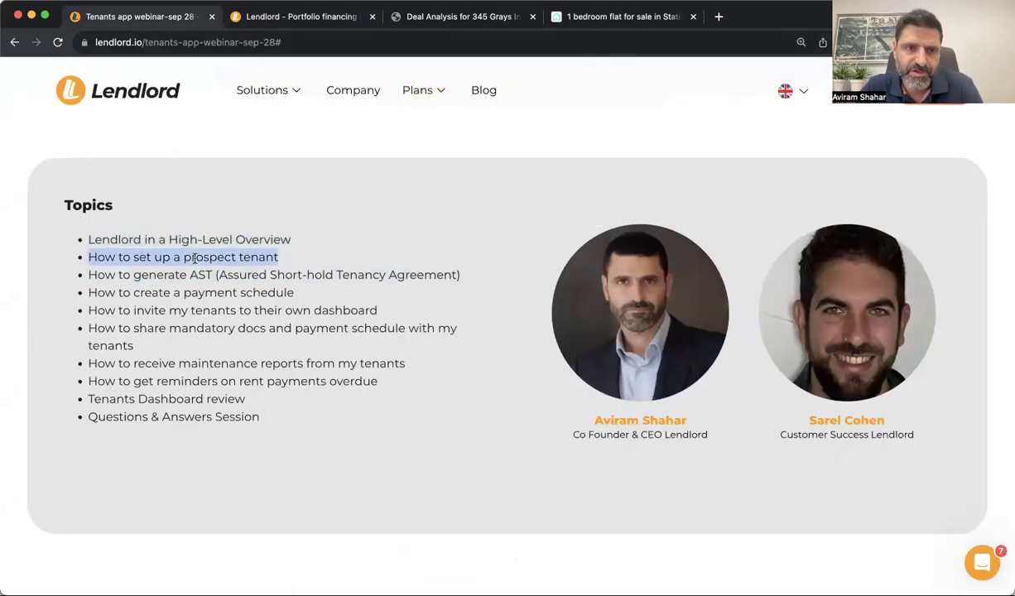
pyautogui.click(340, 267)
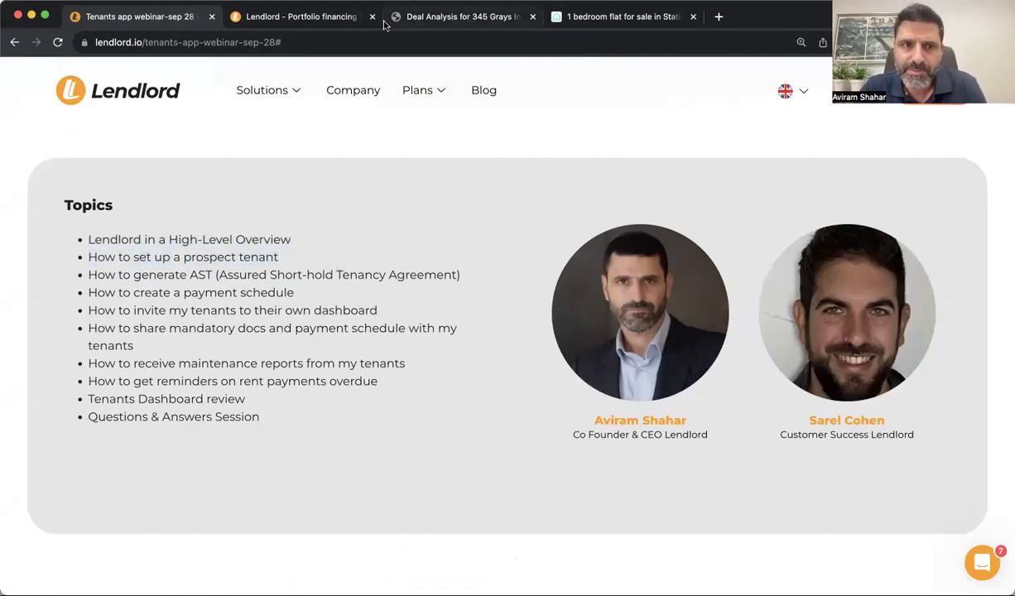
pyautogui.tripleClick(199, 260)
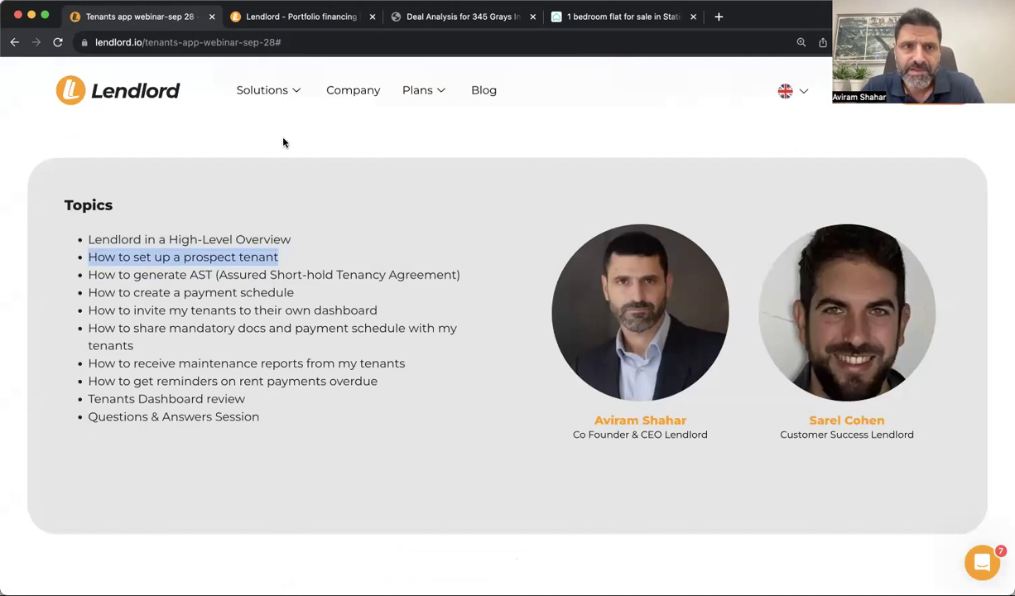
pyautogui.click(300, 19)
pyautogui.click(981, 77)
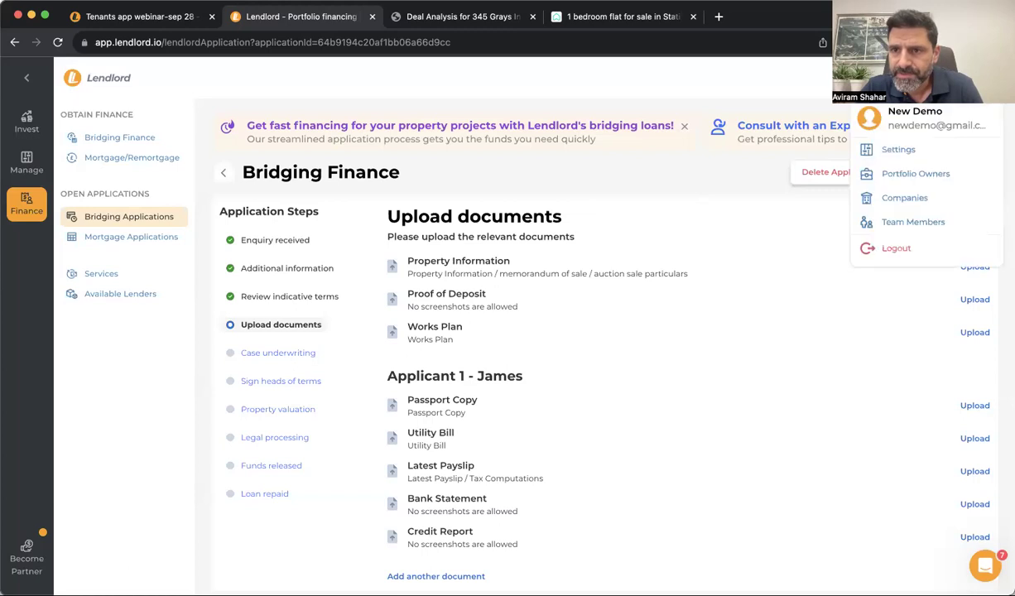
# Log out of the demo account and go to the Sign up page
pyautogui.click(904, 260)
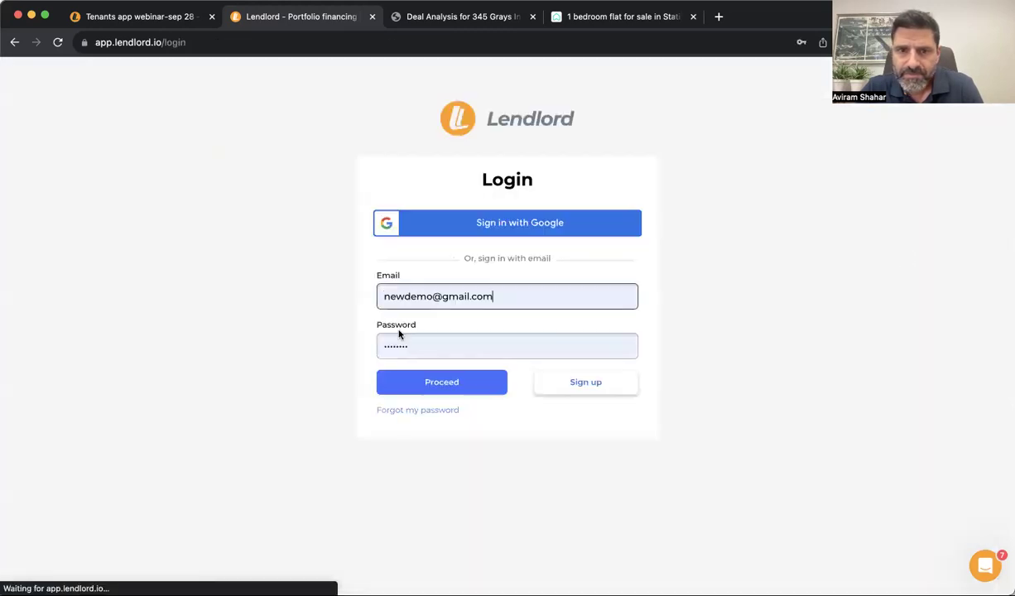
pyautogui.click(582, 385)
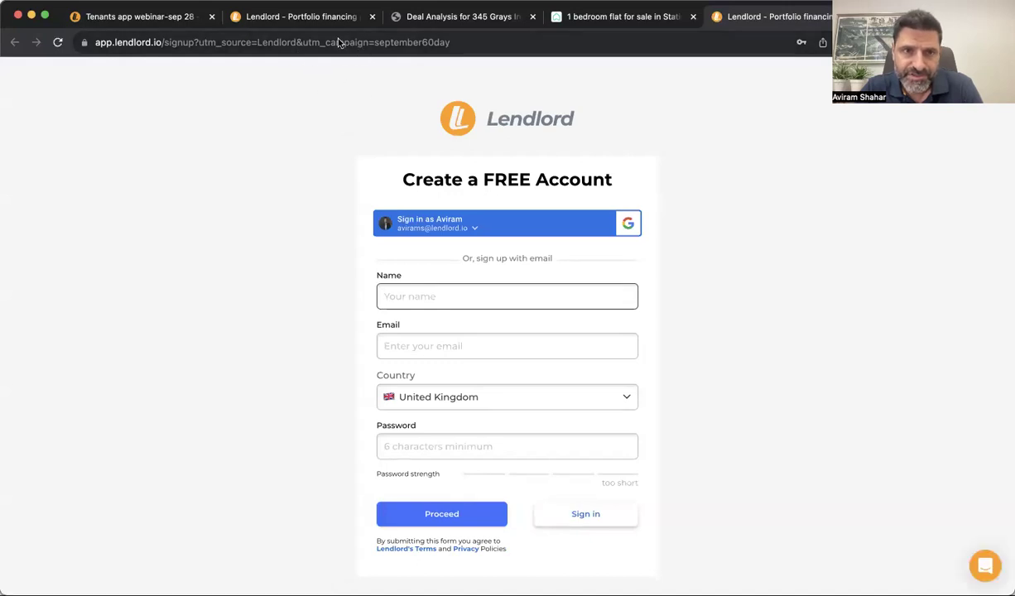
# Fill in the account holder's name and a saved e-mail address with an added alias suffix
pyautogui.click(400, 43)
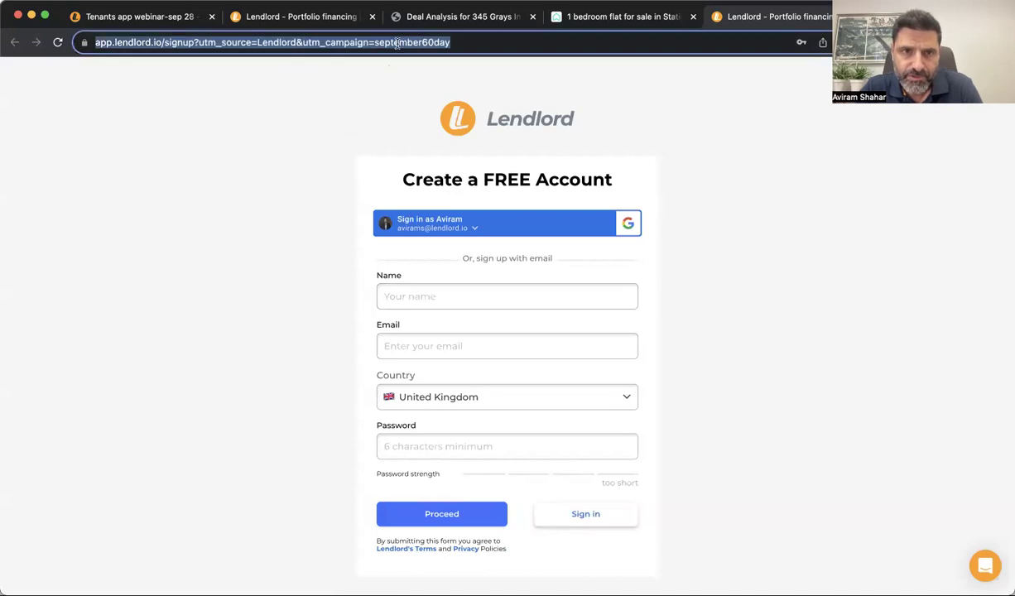
pyautogui.click(308, 168)
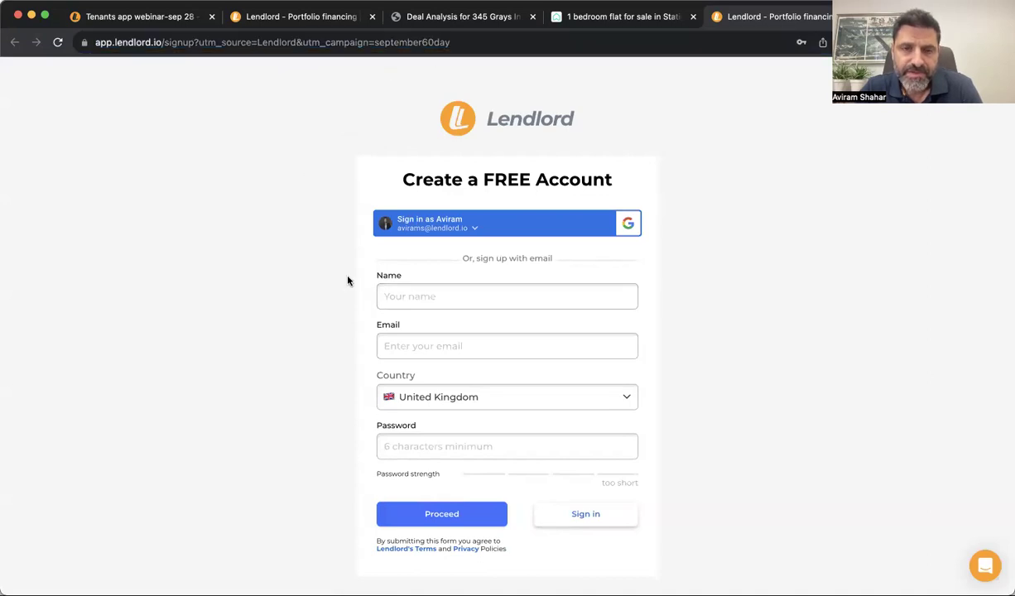
pyautogui.click(441, 296)
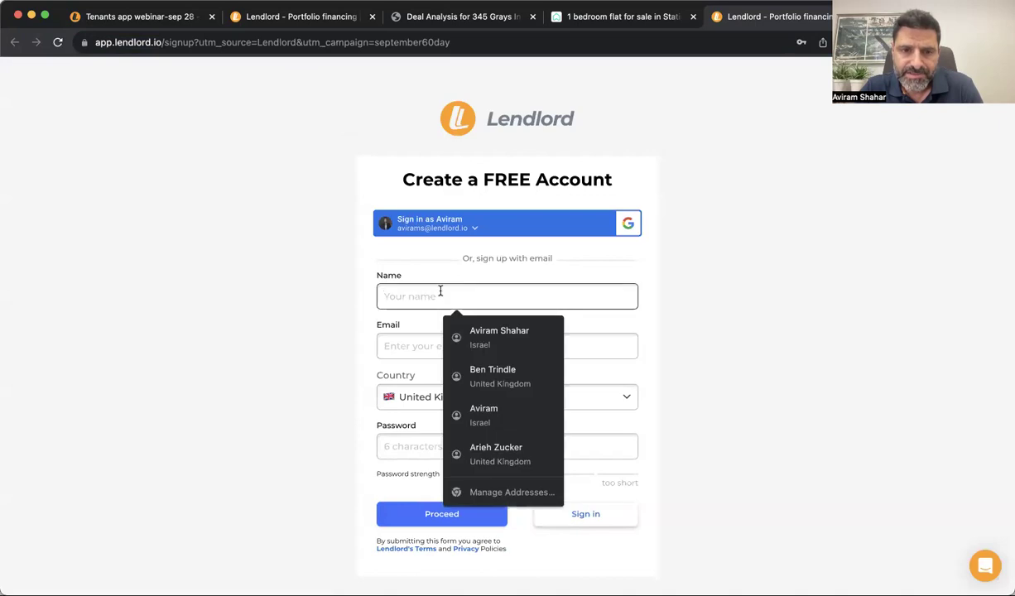
pyautogui.click(487, 372)
pyautogui.click(417, 340)
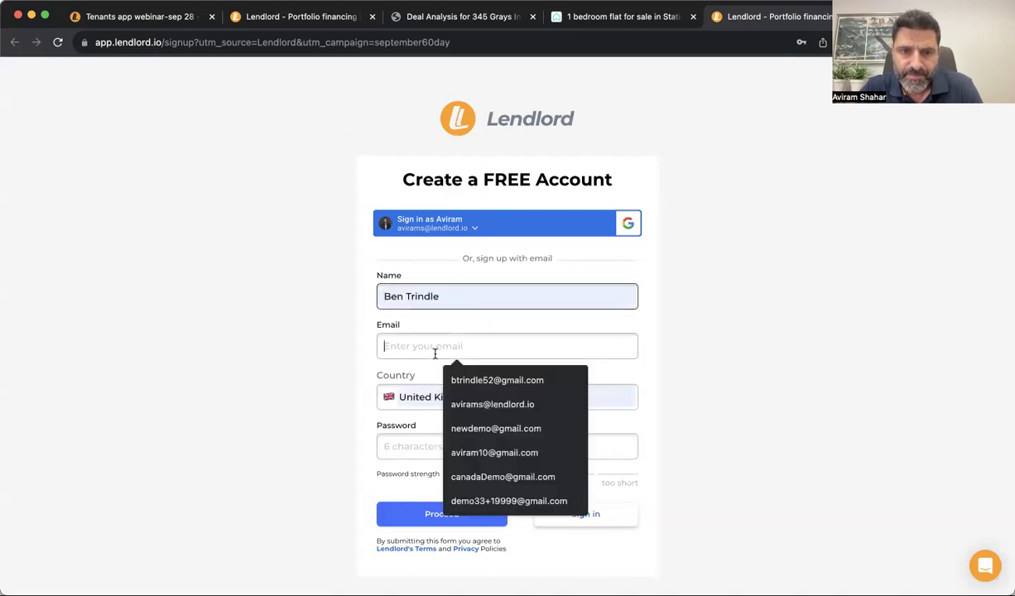
pyautogui.click(484, 381)
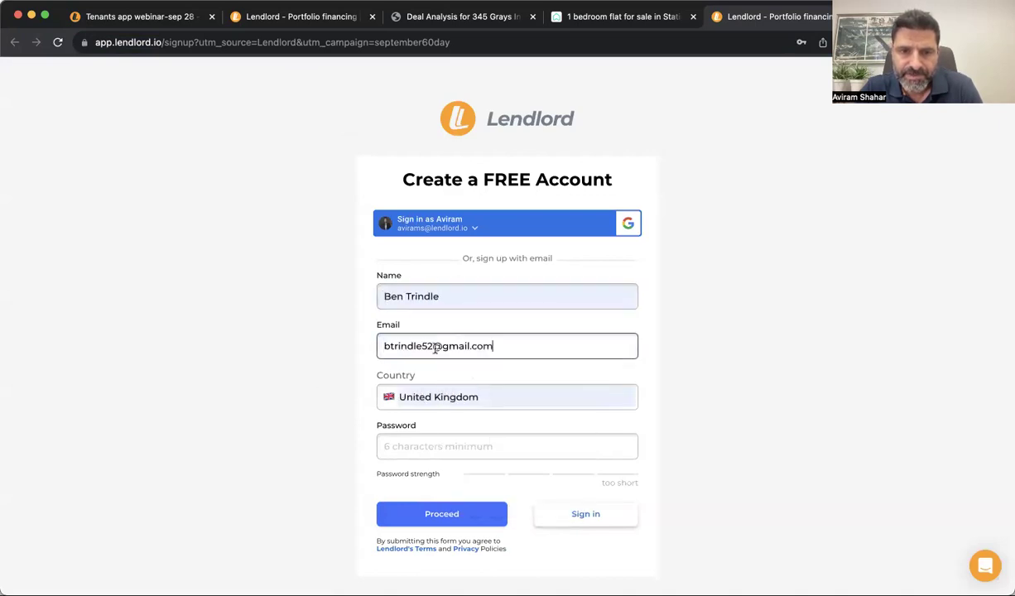
pyautogui.click(435, 346)
pyautogui.write('+')
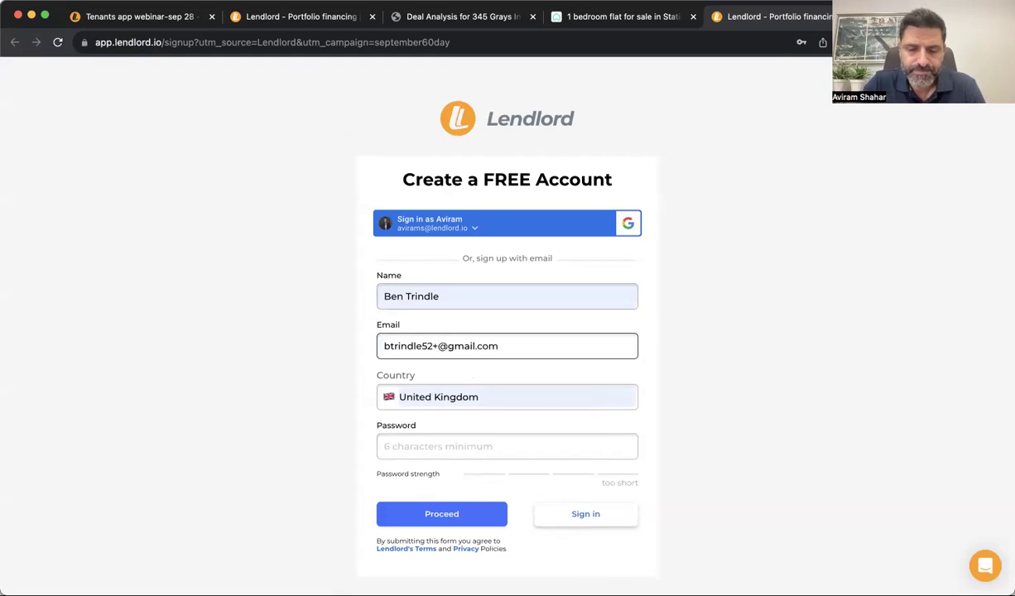
pyautogui.write('webinar')
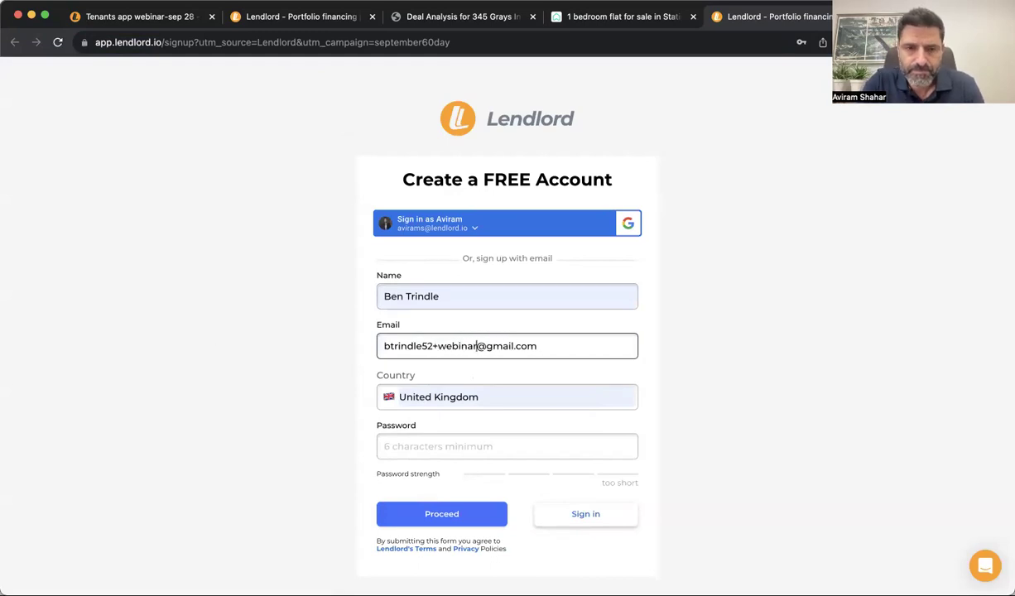
pyautogui.write('sep28')
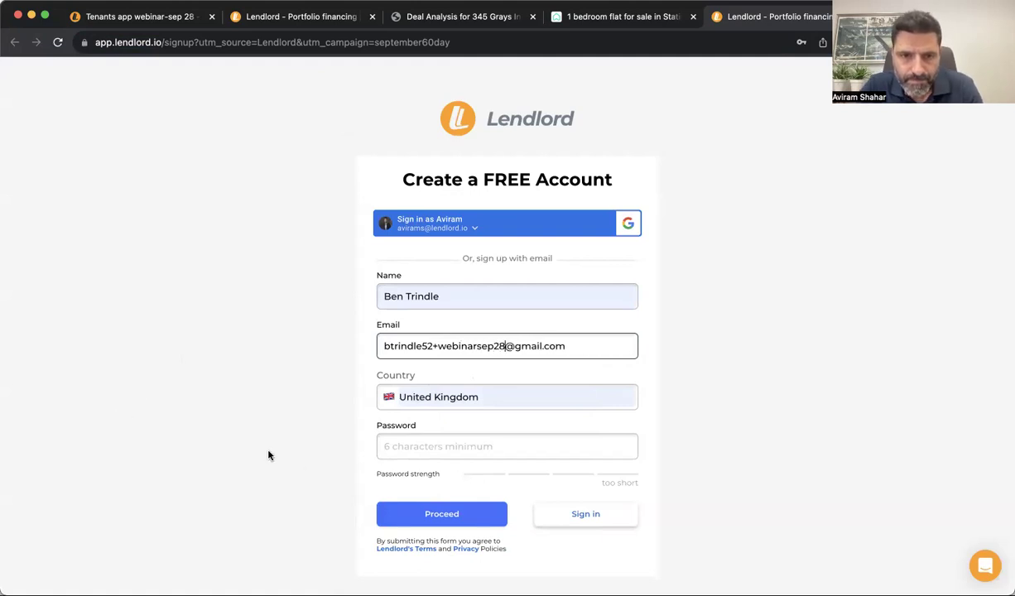
# Enter the account password and submit the new account registration
pyautogui.click(406, 450)
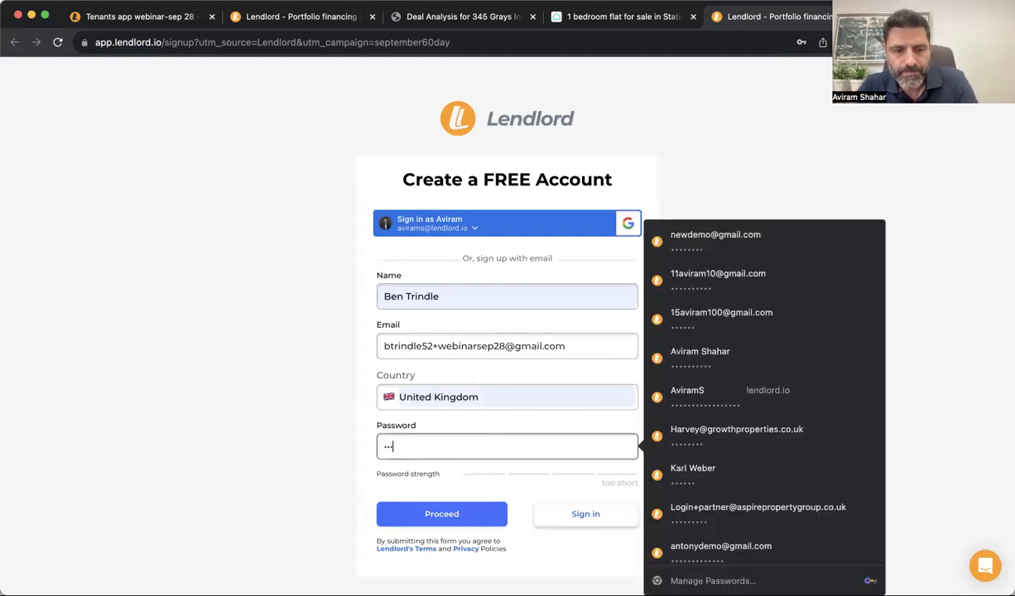
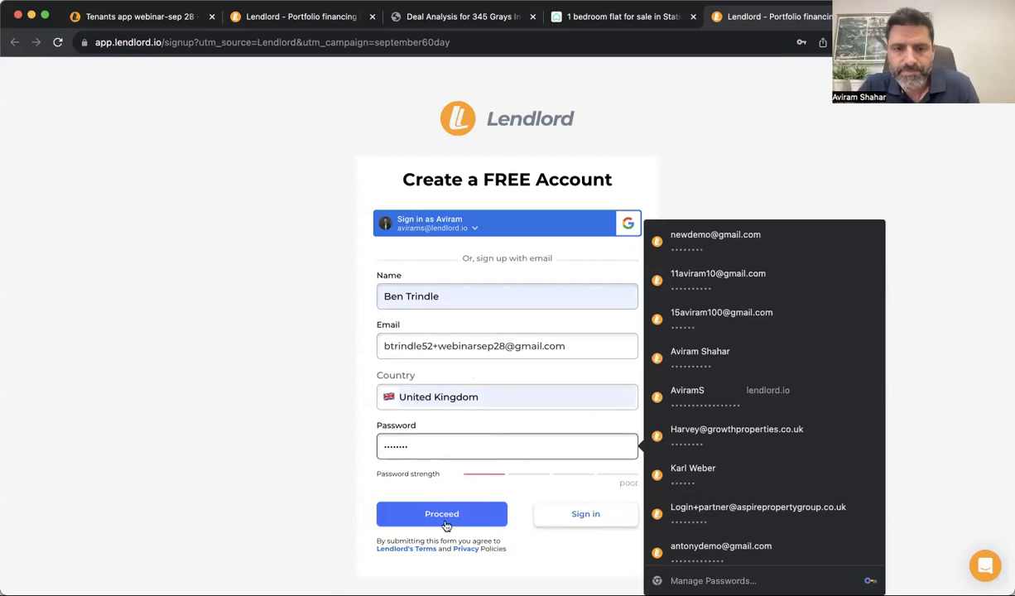
pyautogui.click(449, 515)
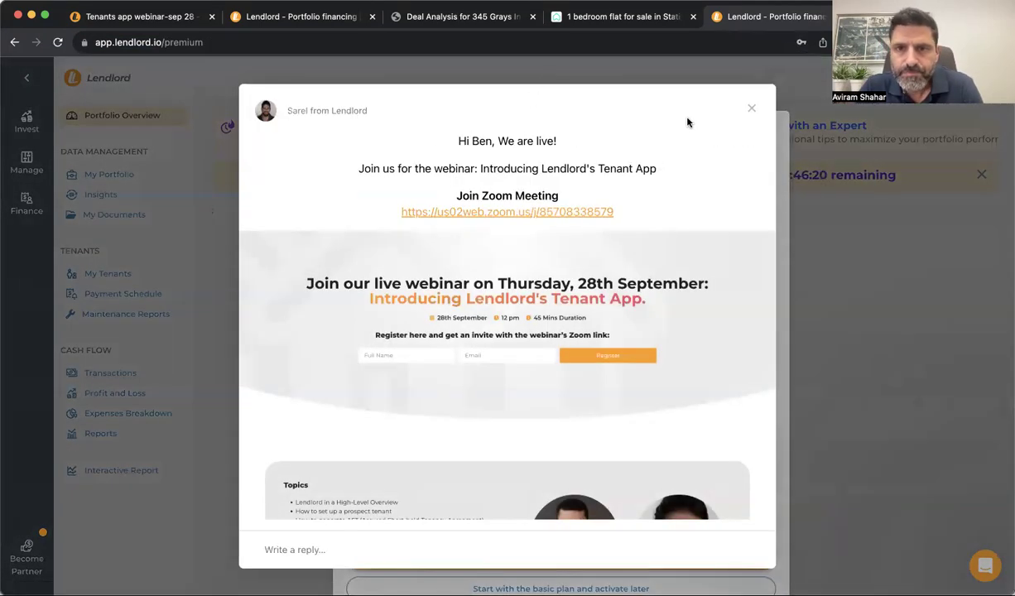
# Close the webinar chat, Premium trial offer and countdown banner, then begin adding a first property
pyautogui.click(751, 107)
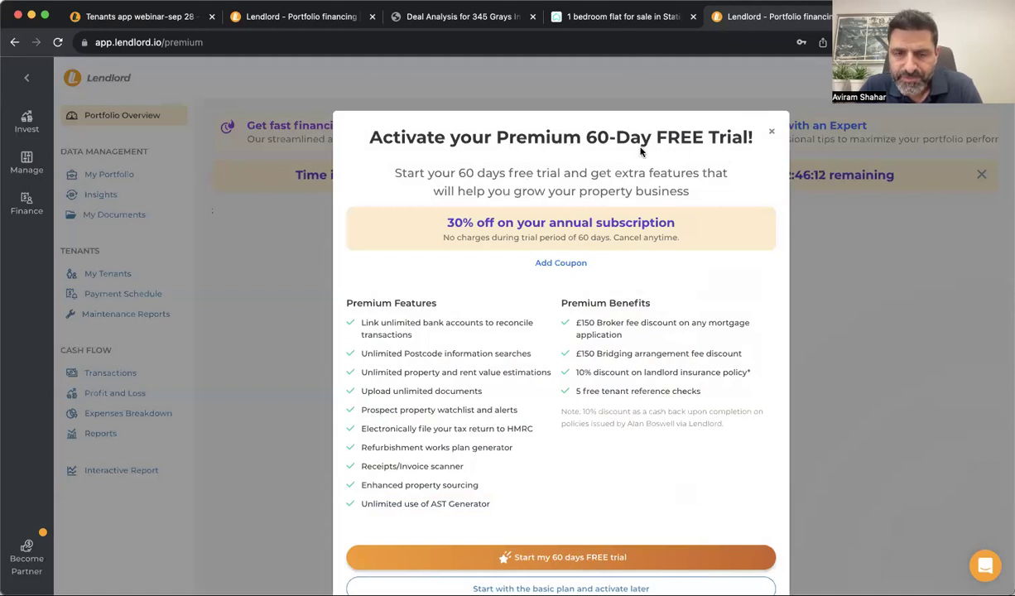
pyautogui.click(772, 133)
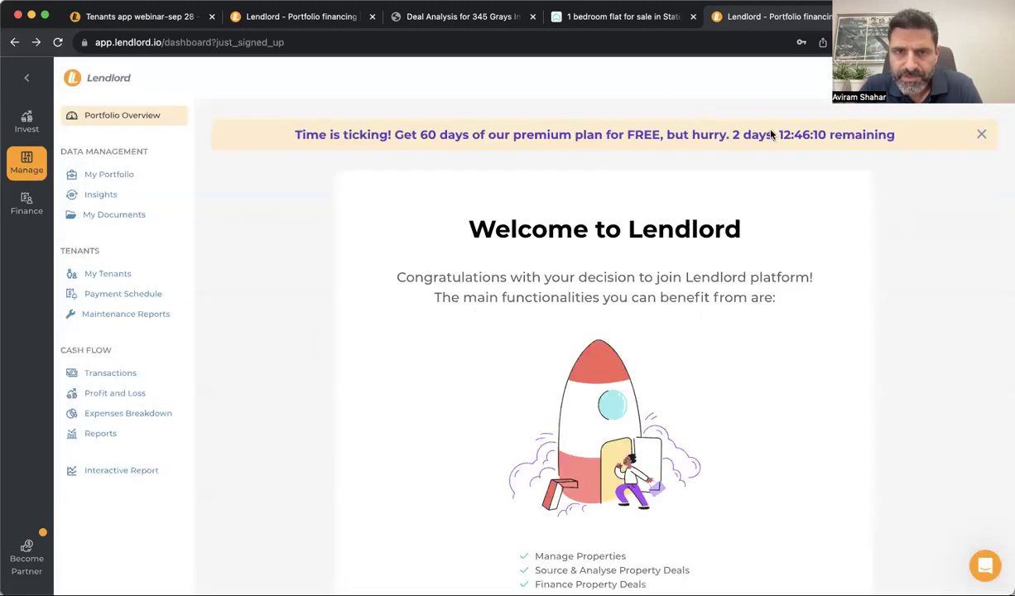
pyautogui.click(981, 135)
pyautogui.scroll(-3, 547, 495)
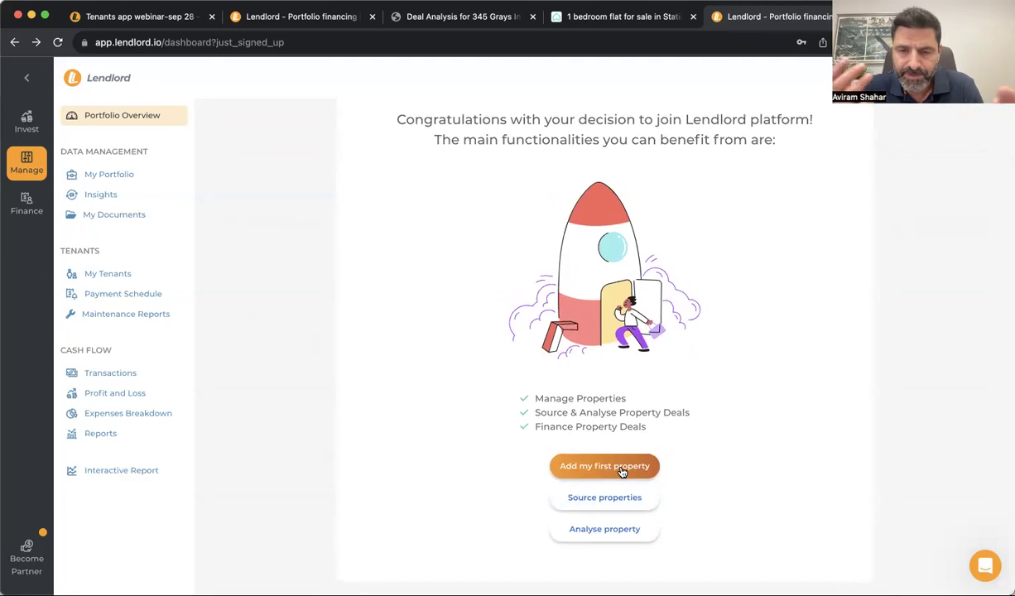
pyautogui.click(594, 466)
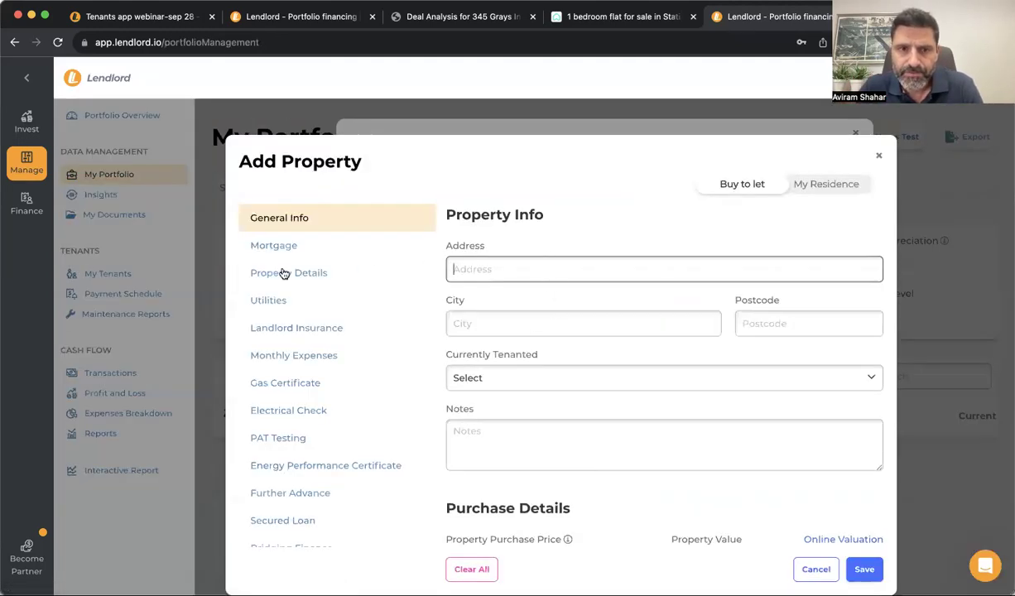
# Look over the property form sections and keep the property type as Buy to let
pyautogui.click(308, 273)
pyautogui.click(296, 305)
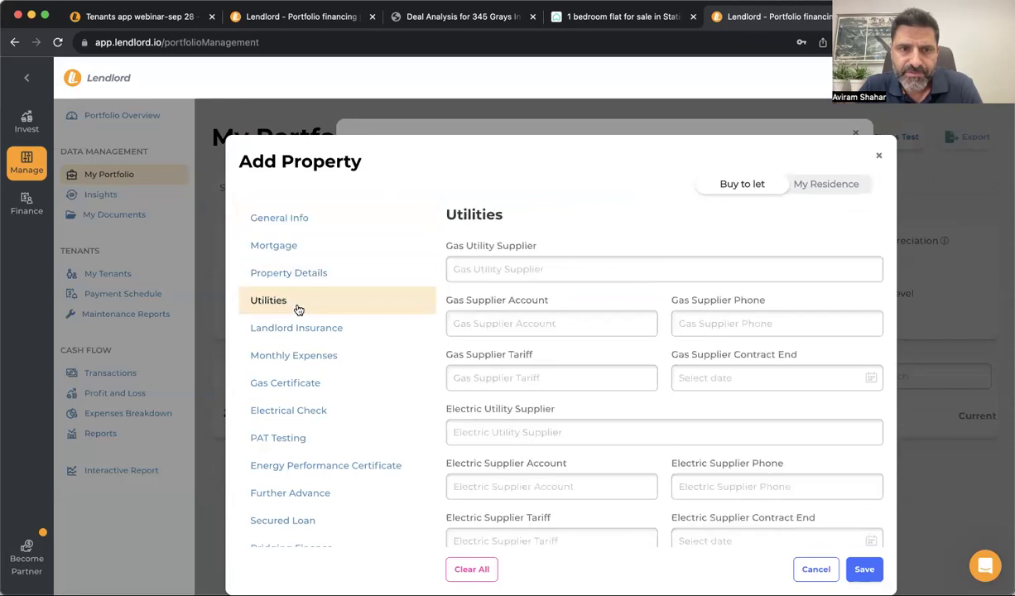
pyautogui.click(287, 324)
pyautogui.click(279, 213)
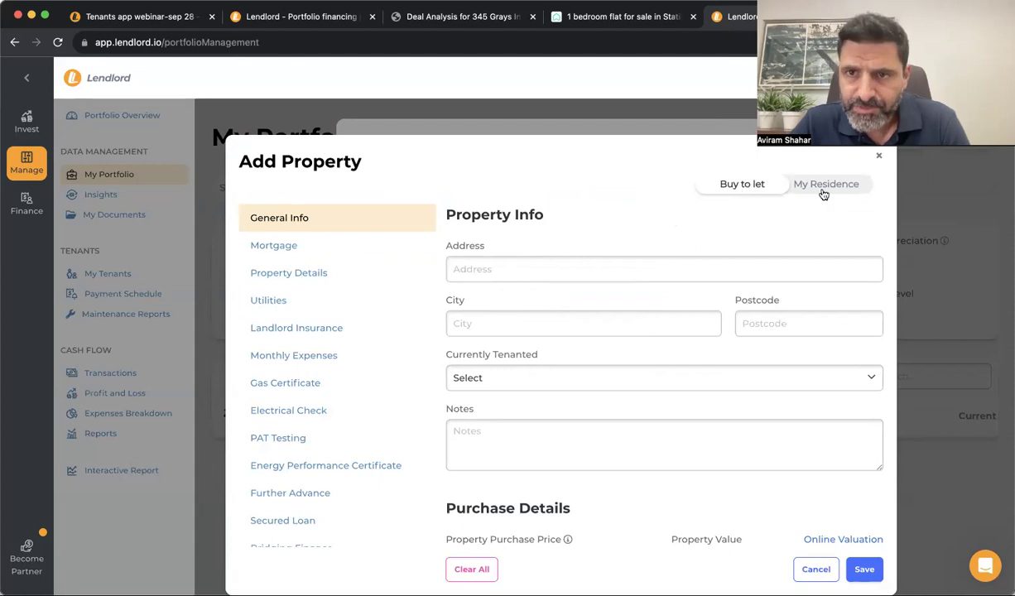
pyautogui.click(790, 192)
pyautogui.click(728, 189)
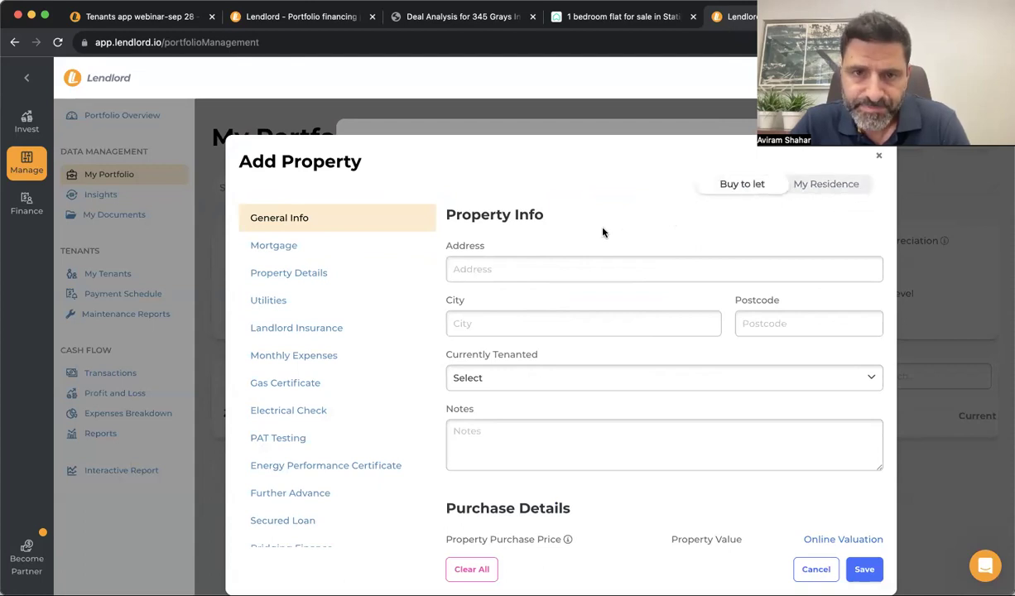
# Fill the 456 London address from the suggestion, set purchase price 645,000, and request an online valuation
pyautogui.click(541, 271)
pyautogui.write('456')
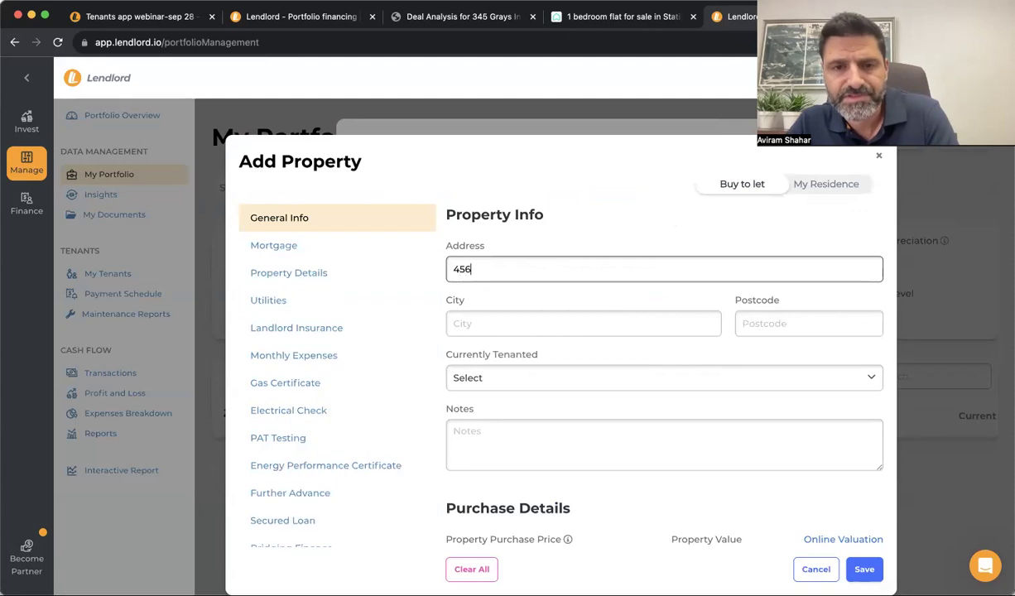
pyautogui.click(557, 315)
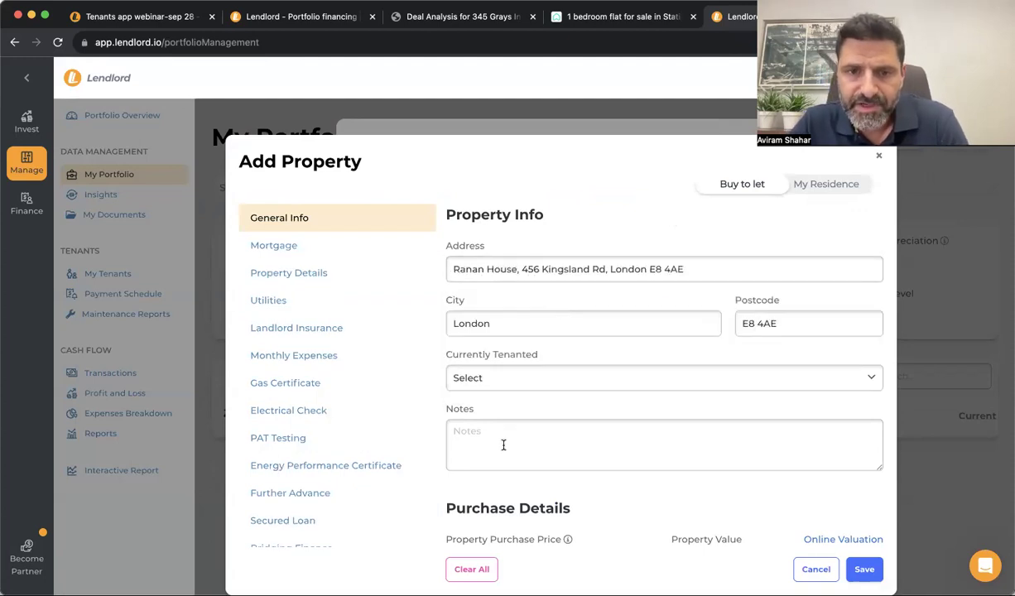
pyautogui.scroll(-3, 503, 446)
pyautogui.click(523, 365)
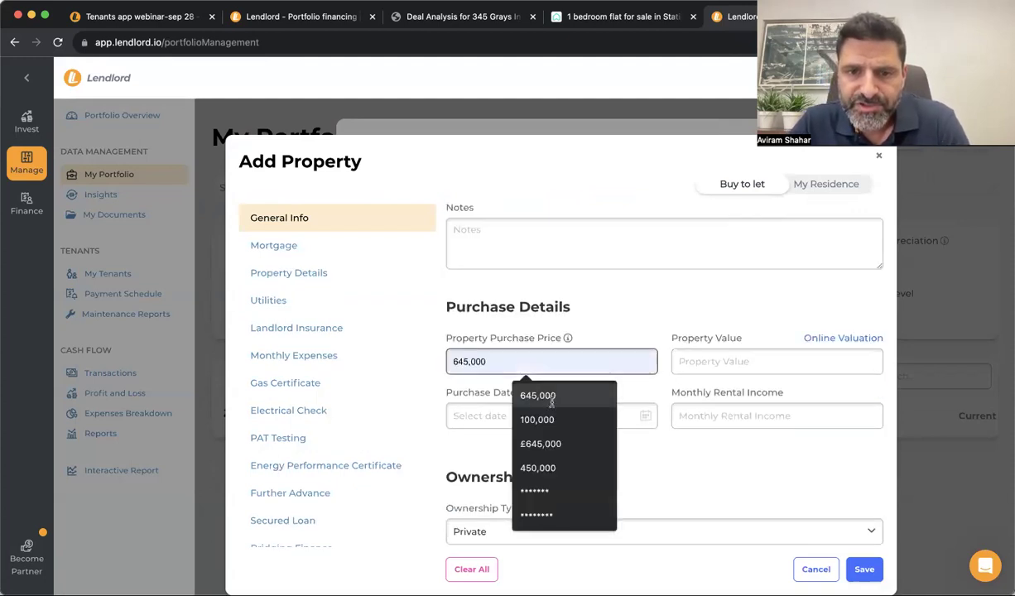
pyautogui.click(530, 387)
pyautogui.click(736, 369)
pyautogui.click(811, 337)
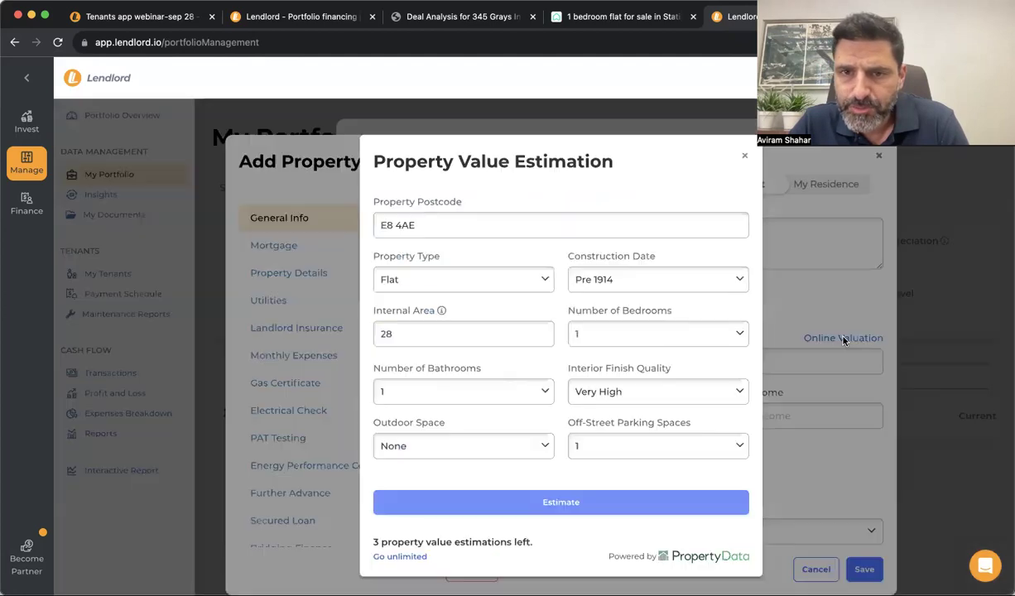
# Run the flat's value estimate, which returns £410,000, then close the estimation window
pyautogui.click(467, 499)
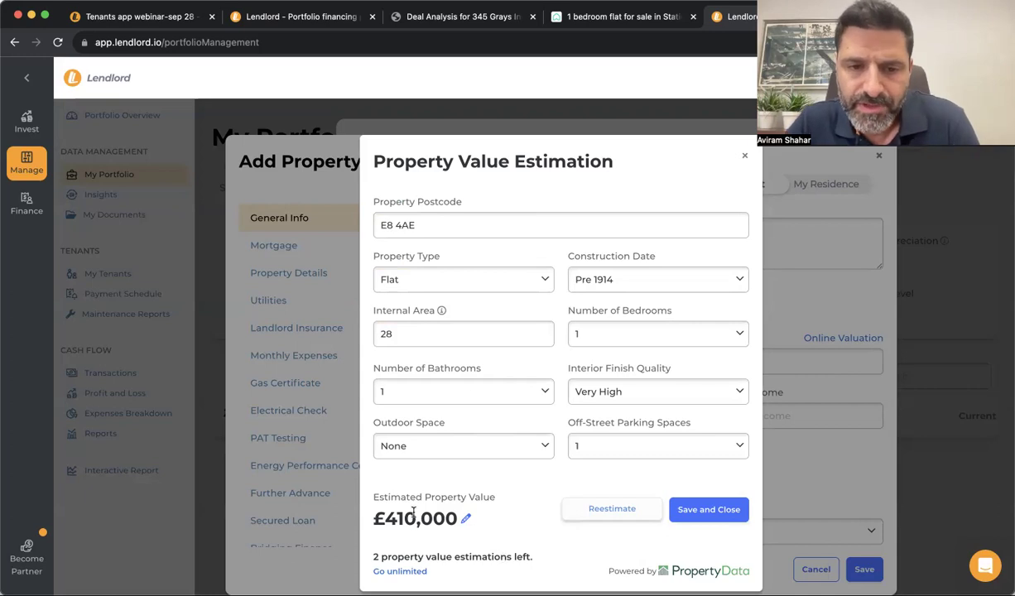
pyautogui.click(745, 158)
# Set property value £645,000, purchase date 01/09/2023 and monthly rental income £3,200
pyautogui.click(696, 354)
pyautogui.click(778, 394)
pyautogui.click(475, 414)
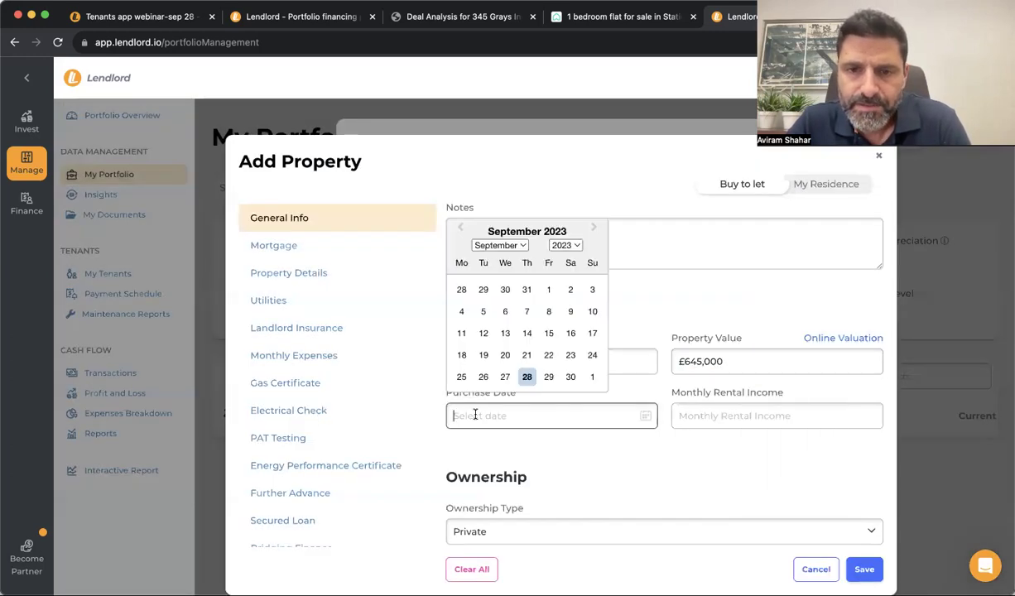
pyautogui.click(548, 290)
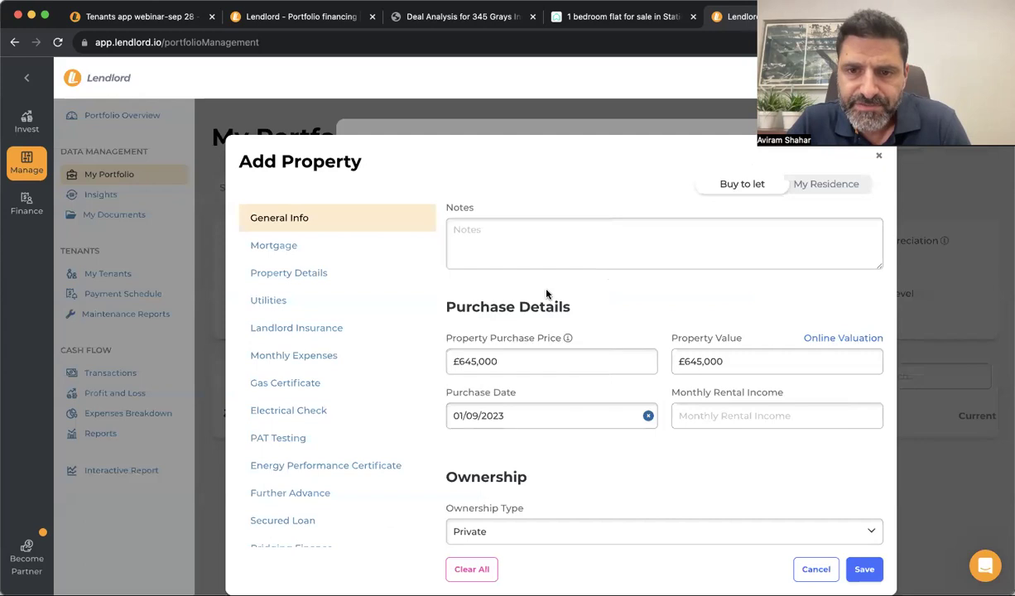
pyautogui.click(712, 416)
pyautogui.click(770, 478)
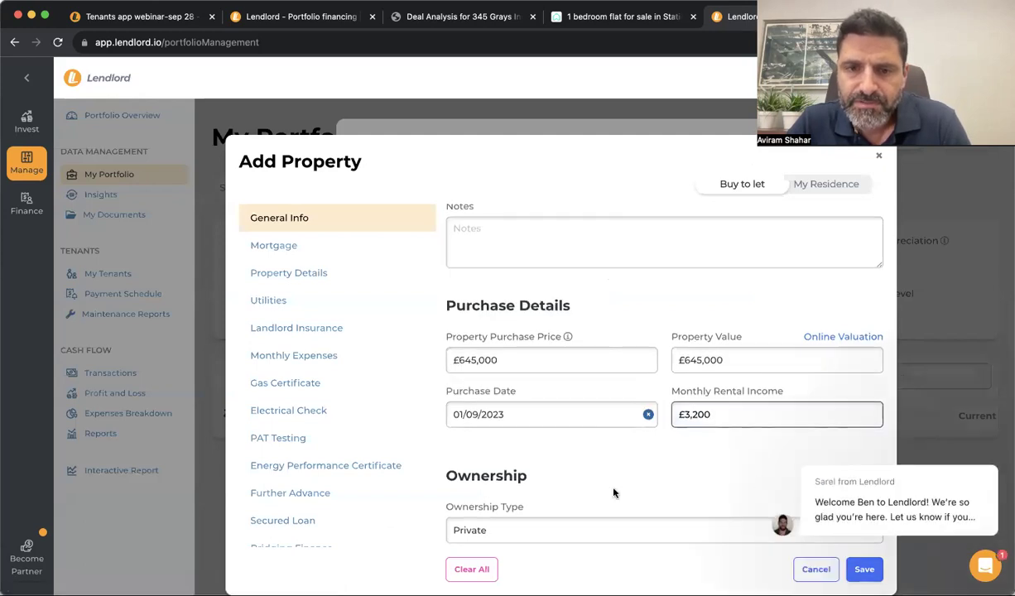
# Enter 100% ownership and save the property to the portfolio
pyautogui.scroll(-5, 613, 494)
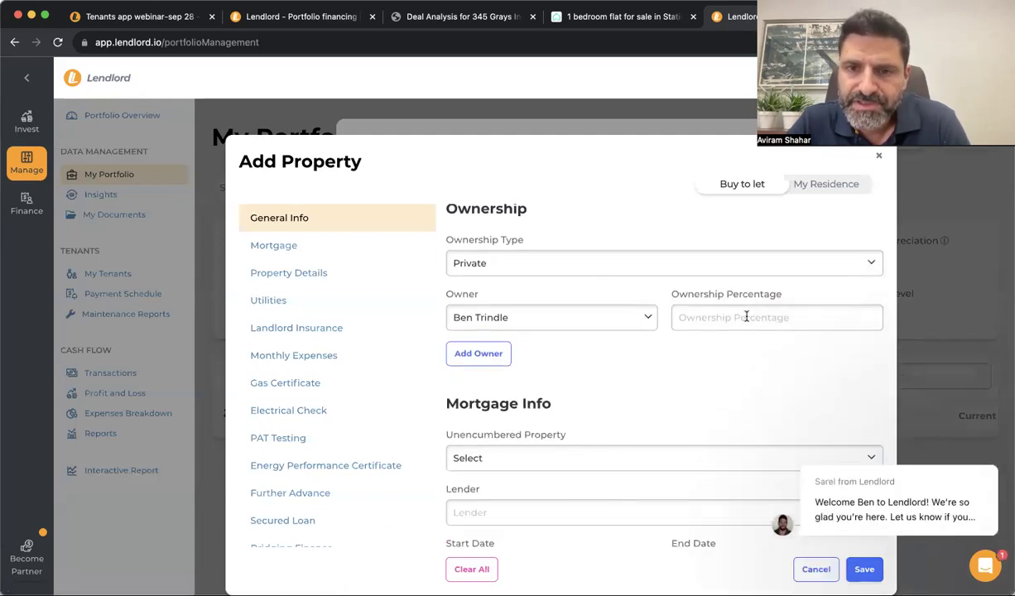
pyautogui.click(746, 316)
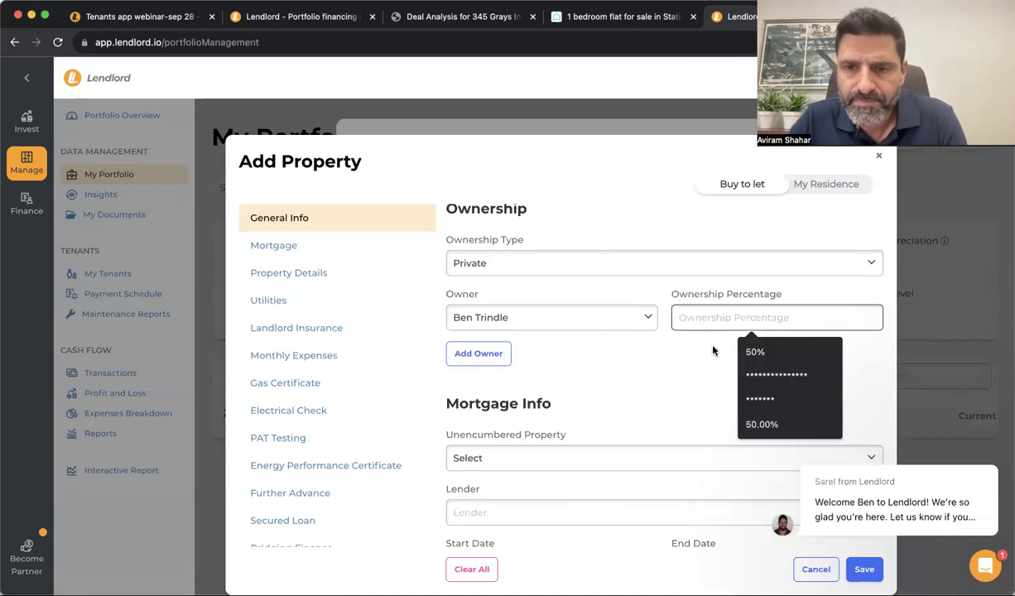
pyautogui.write('100%')
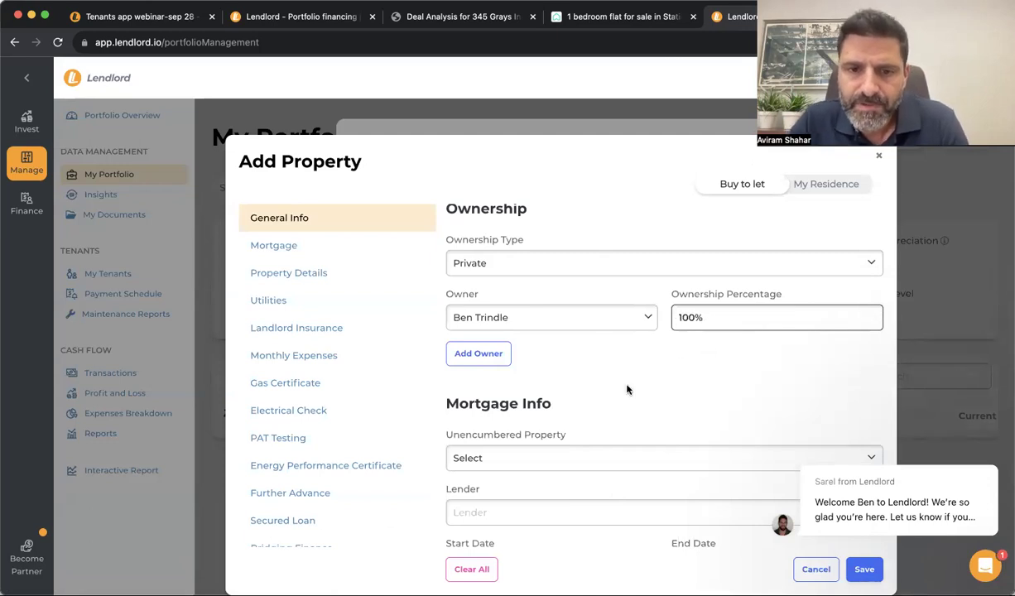
pyautogui.scroll(-3, 590, 385)
pyautogui.scroll(-5, 581, 391)
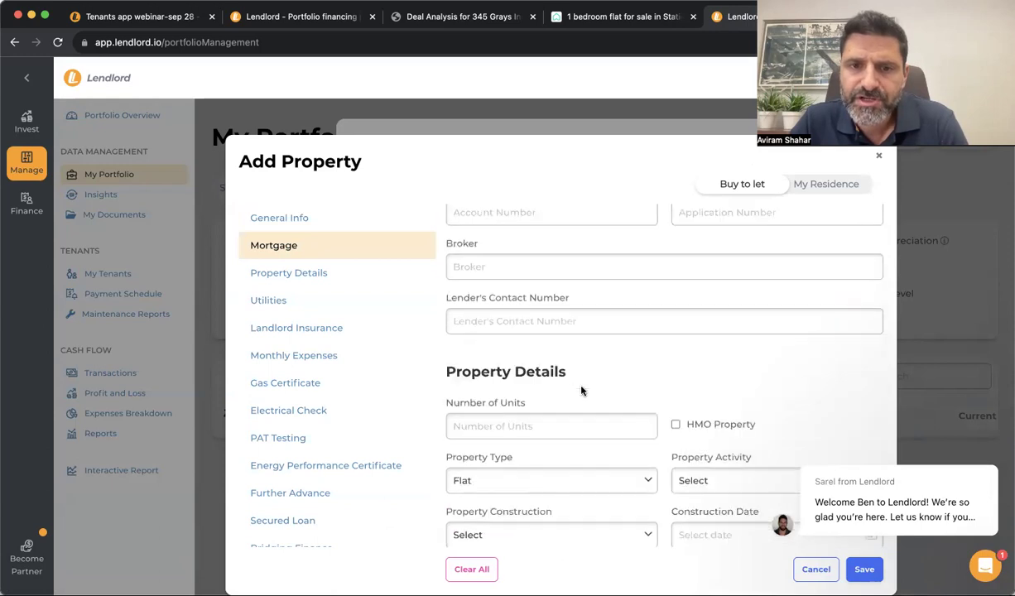
pyautogui.scroll(15, 581, 391)
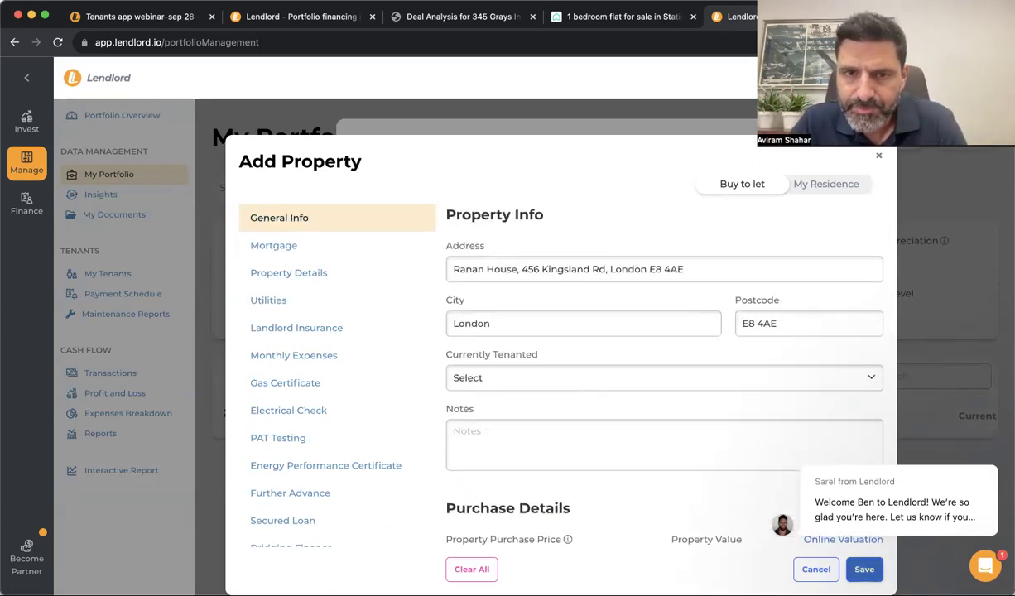
pyautogui.click(863, 568)
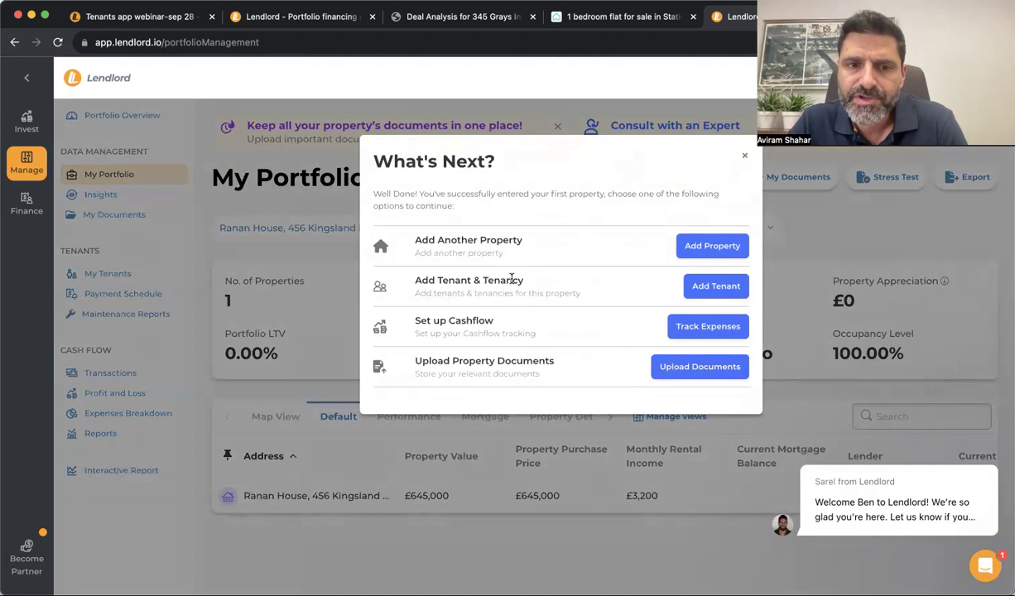
# Start a new tenant for the property marked as Prospect, dismissing the chat notifications
pyautogui.click(717, 288)
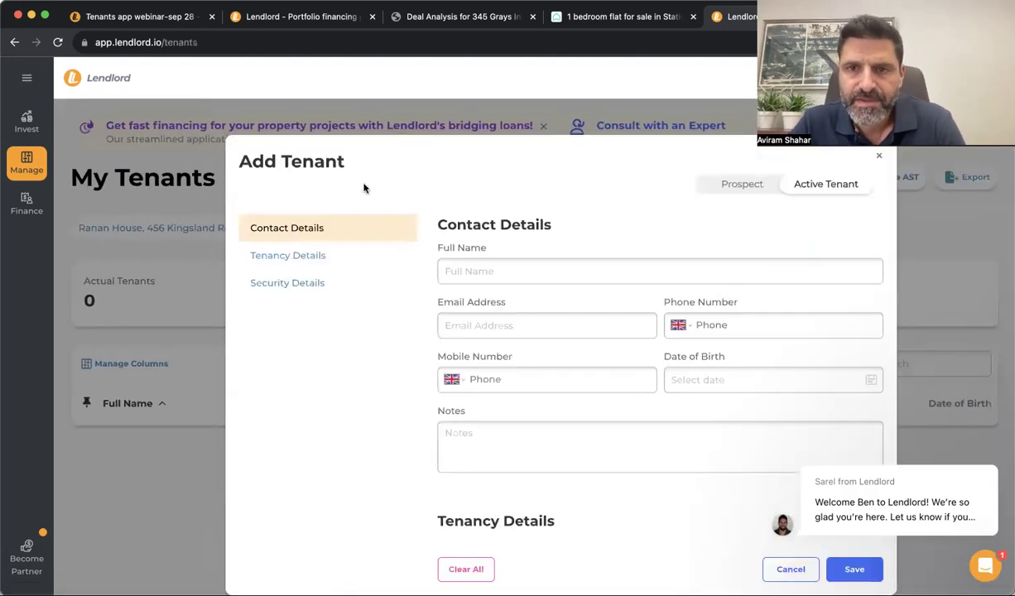
pyautogui.click(742, 191)
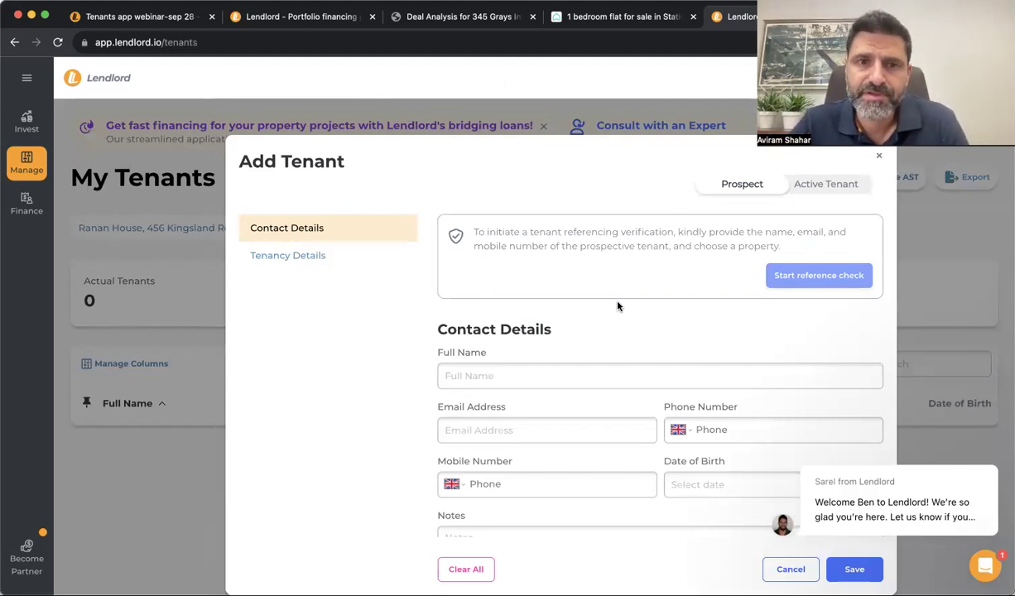
pyautogui.moveTo(915, 400)
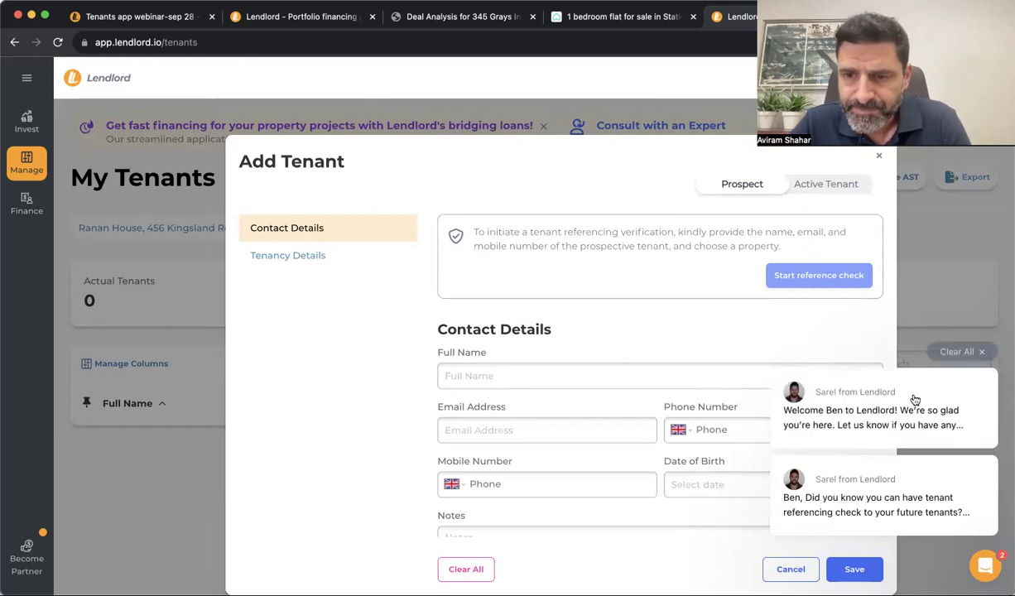
pyautogui.click(932, 350)
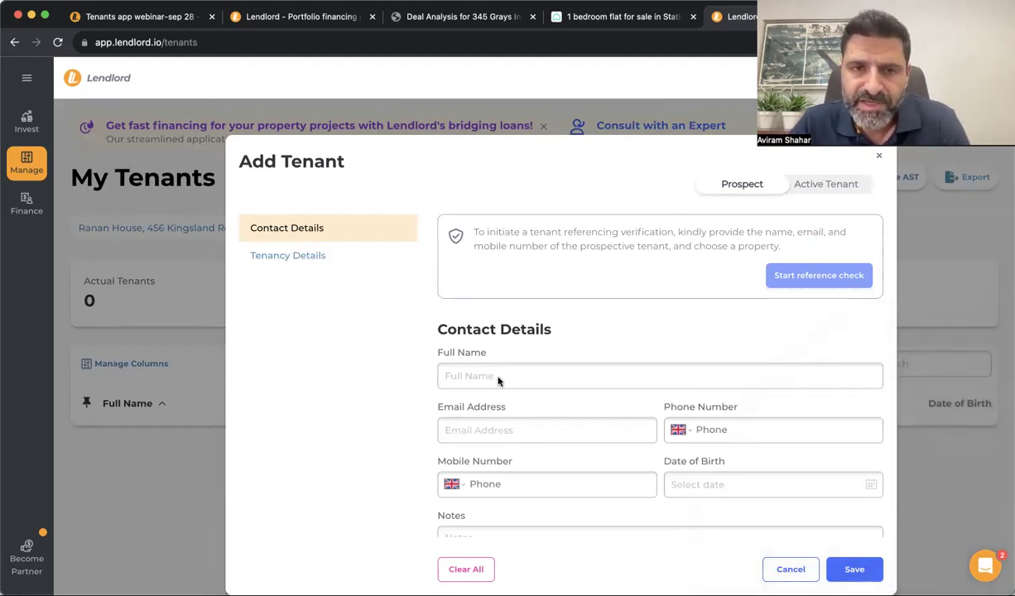
# Fill the tenant's full name and e-mail from saved details, adding a suffix to the e-mail
pyautogui.click(490, 381)
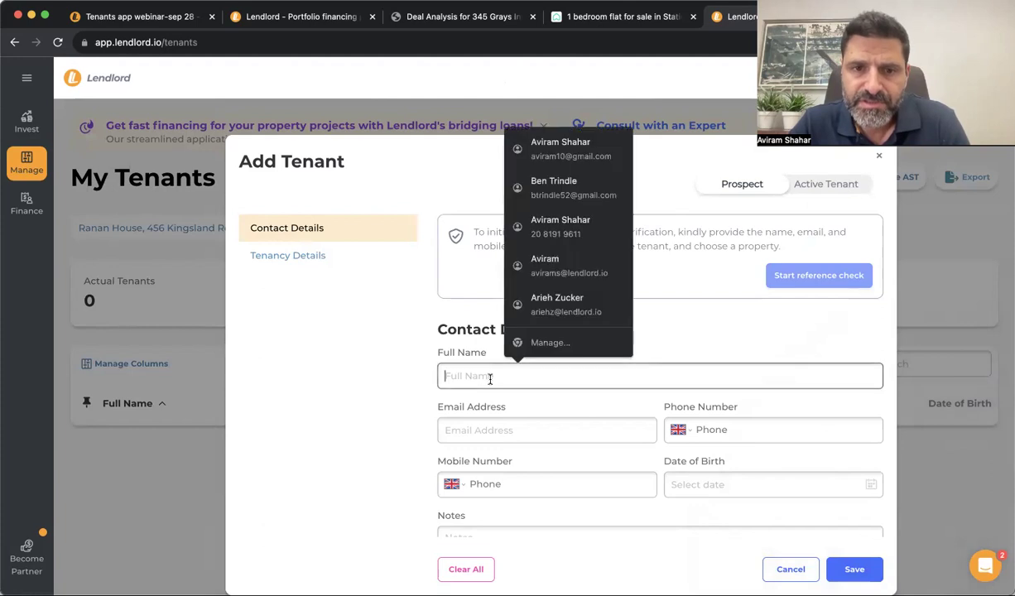
pyautogui.click(562, 154)
pyautogui.click(553, 428)
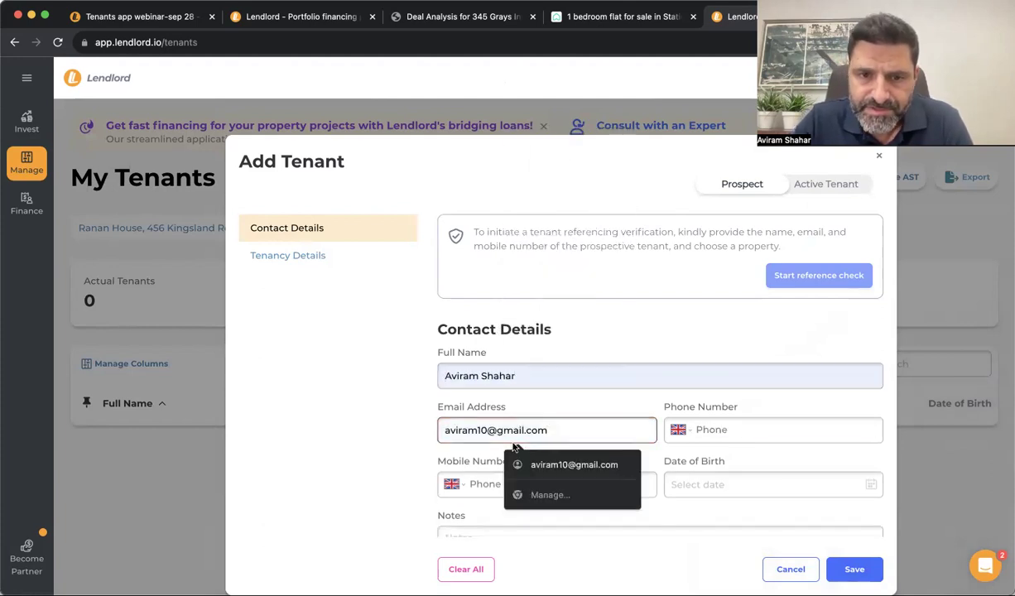
pyautogui.click(490, 431)
pyautogui.write('+tena')
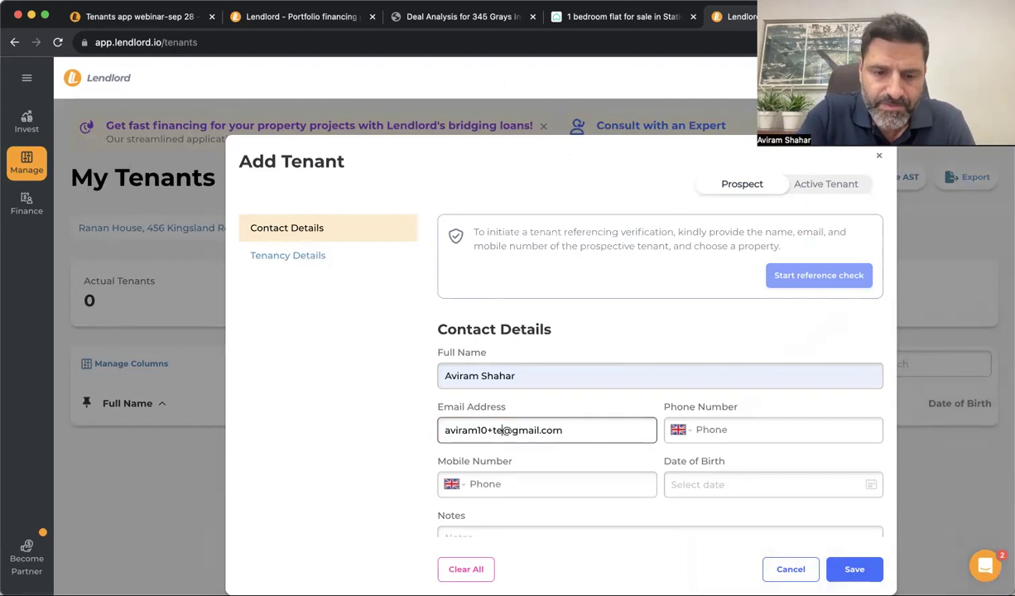
pyautogui.write('ntsep')
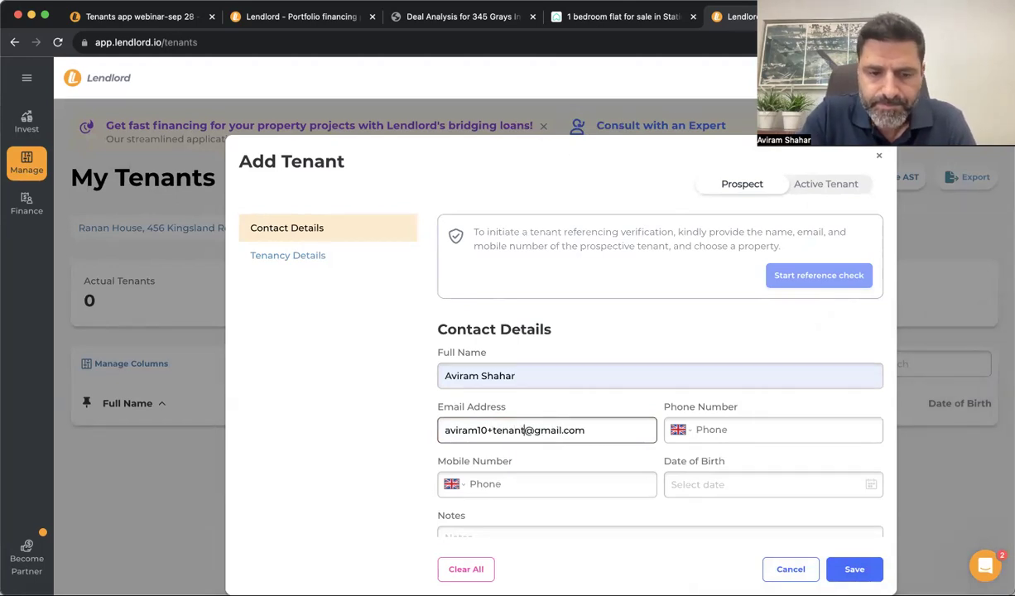
pyautogui.write('28')
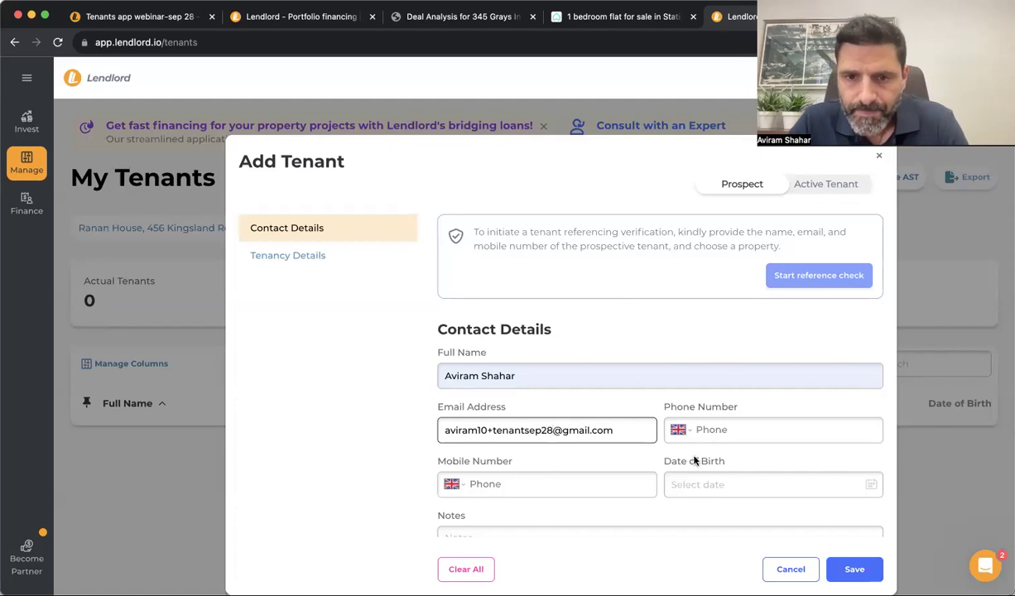
# Link the tenant to Ranan House with £3,200 rent payment and save
pyautogui.scroll(-5, 694, 461)
pyautogui.click(542, 324)
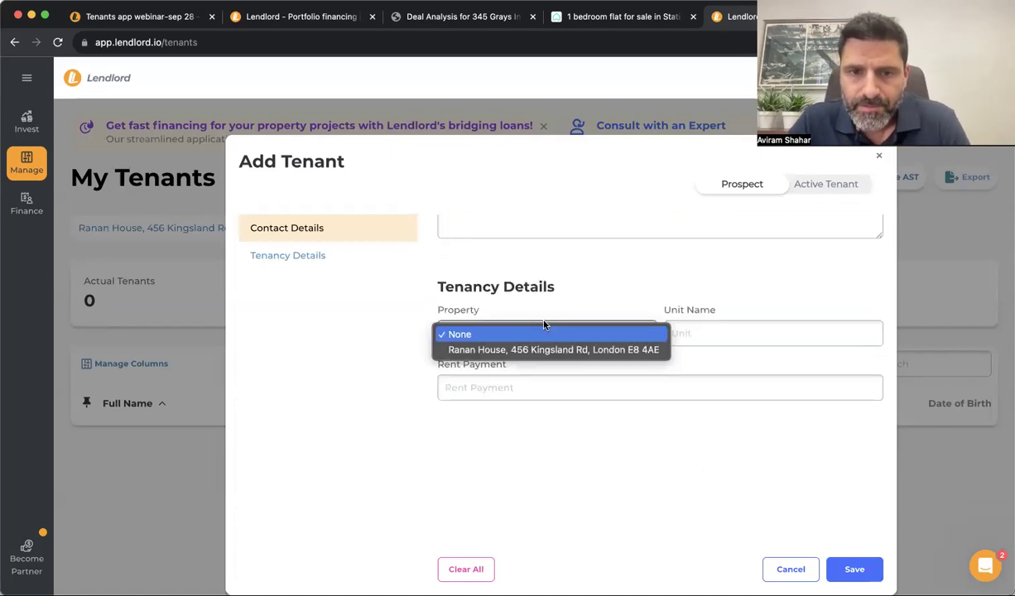
pyautogui.click(515, 349)
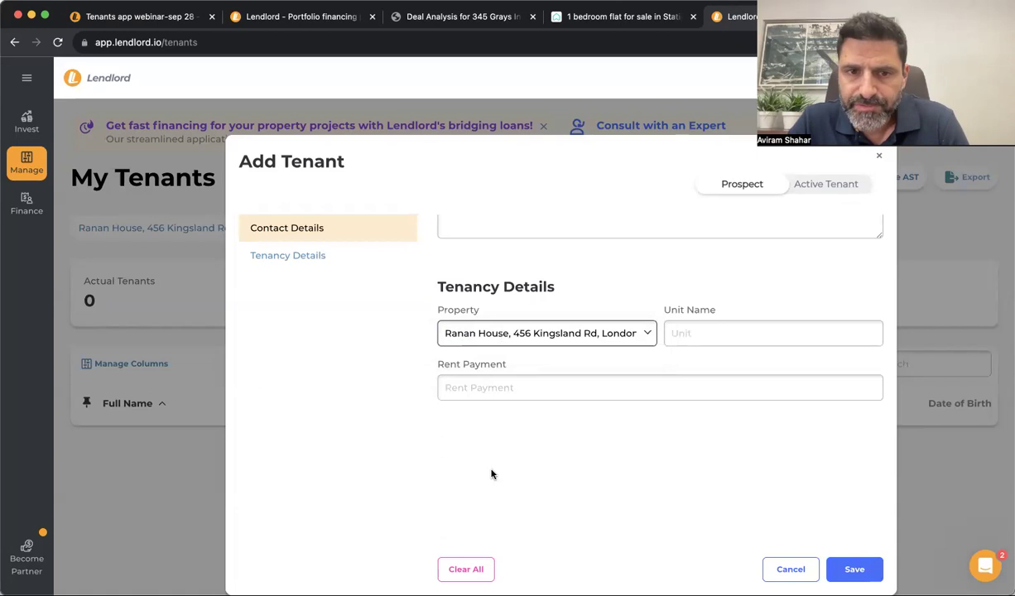
pyautogui.click(489, 387)
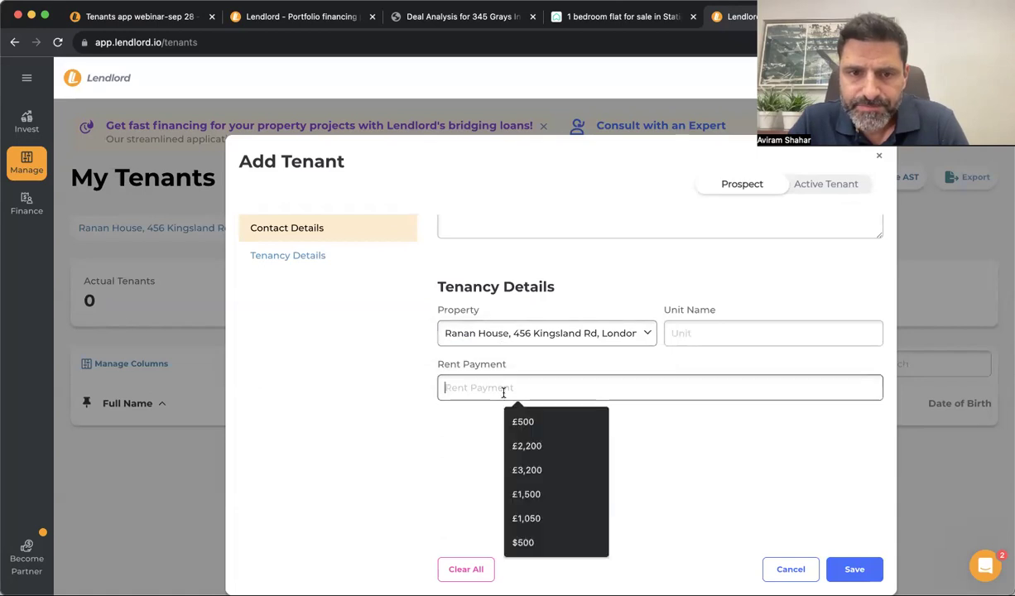
pyautogui.click(505, 463)
pyautogui.click(875, 563)
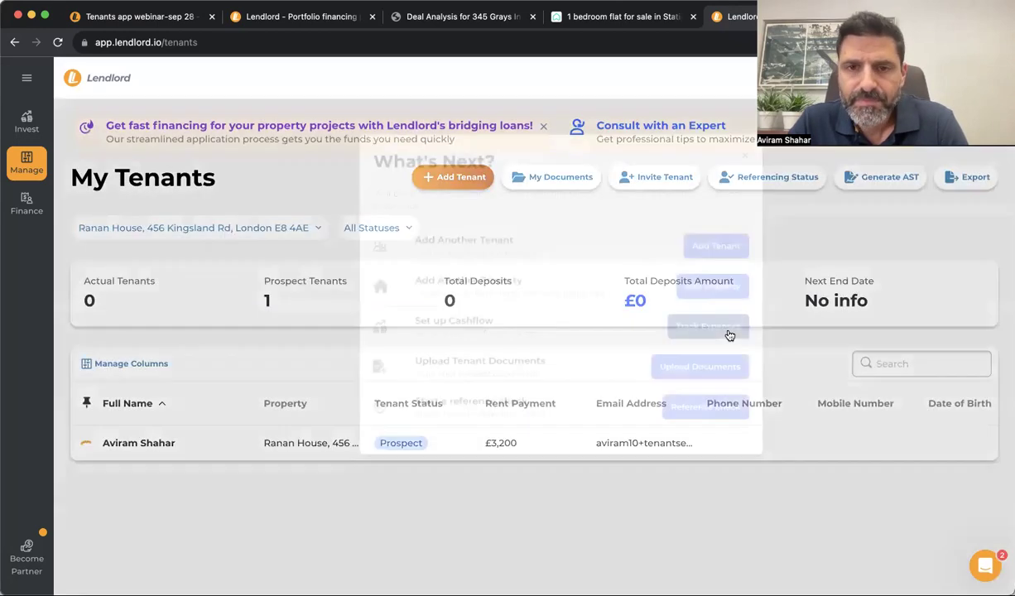
pyautogui.click(745, 158)
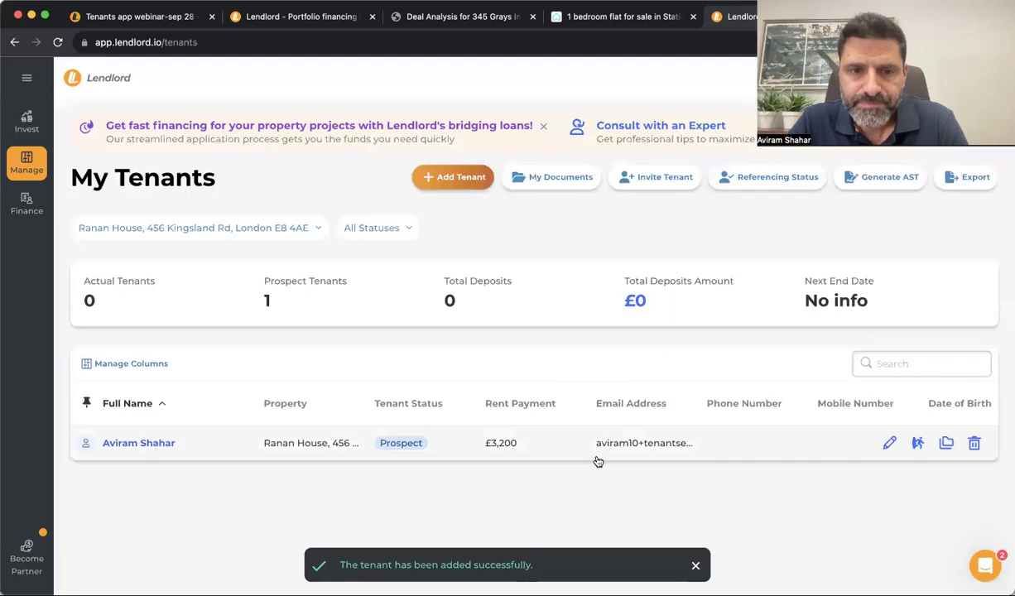
pyautogui.click(709, 445)
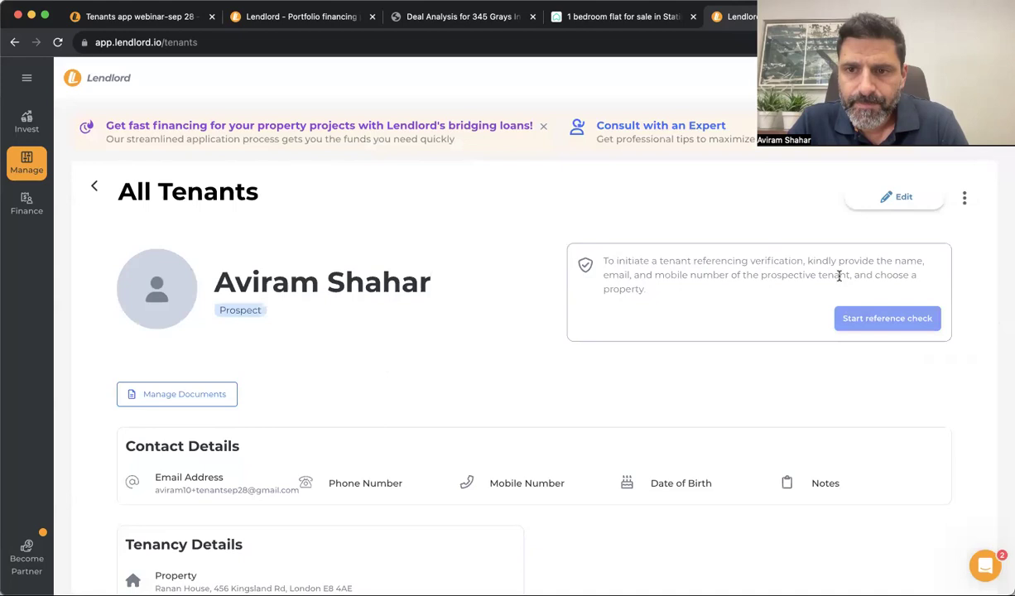
pyautogui.scroll(-5, 537, 481)
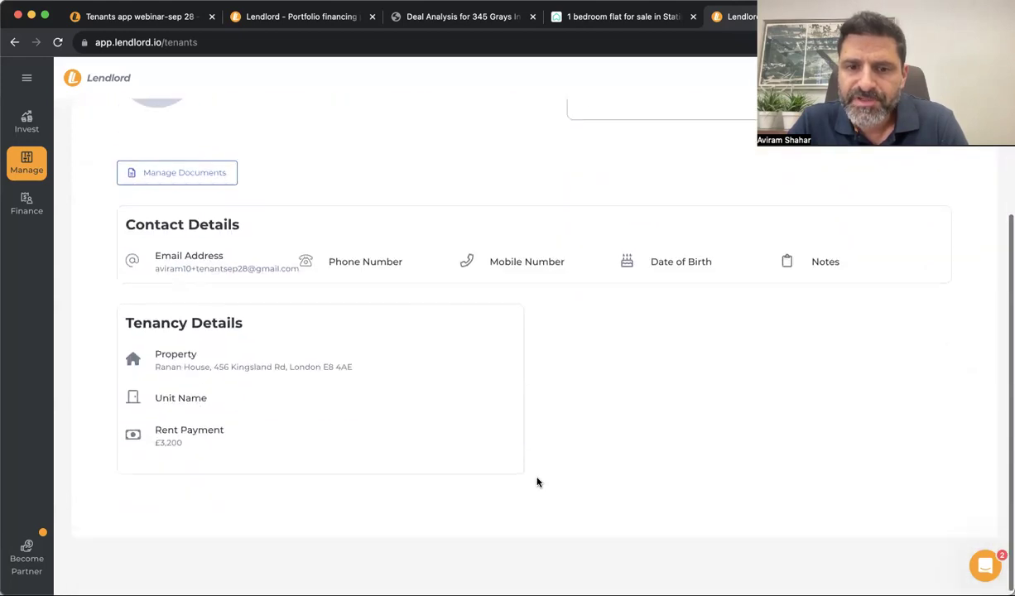
pyautogui.scroll(5, 418, 238)
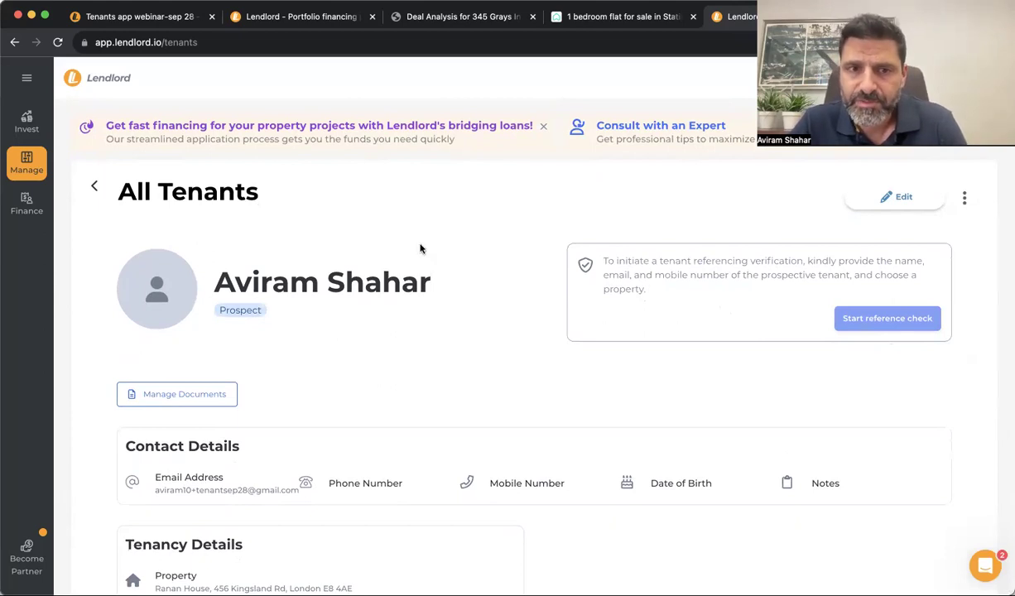
pyautogui.click(95, 190)
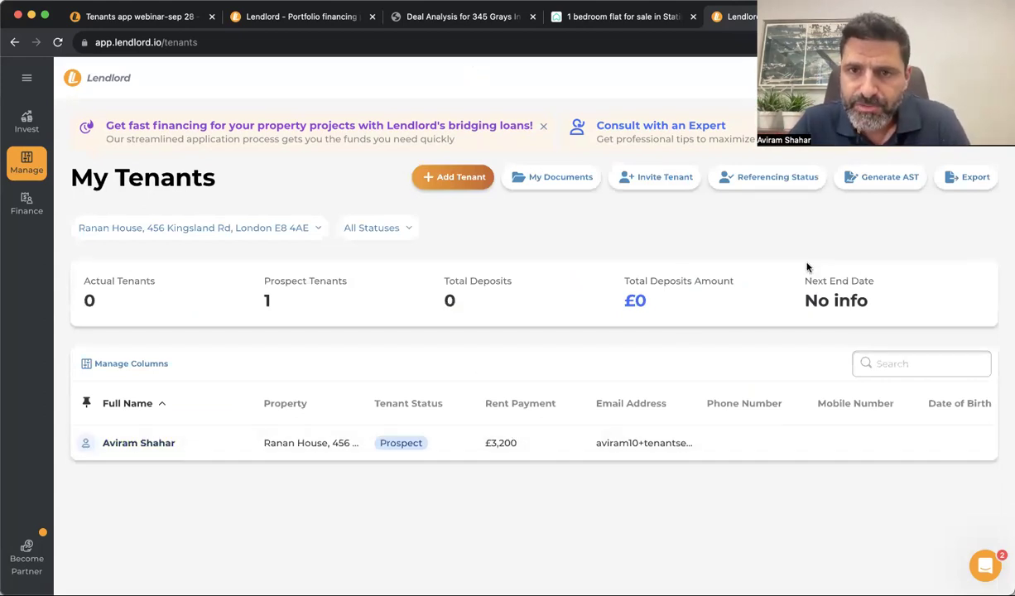
pyautogui.click(153, 22)
pyautogui.click(186, 190)
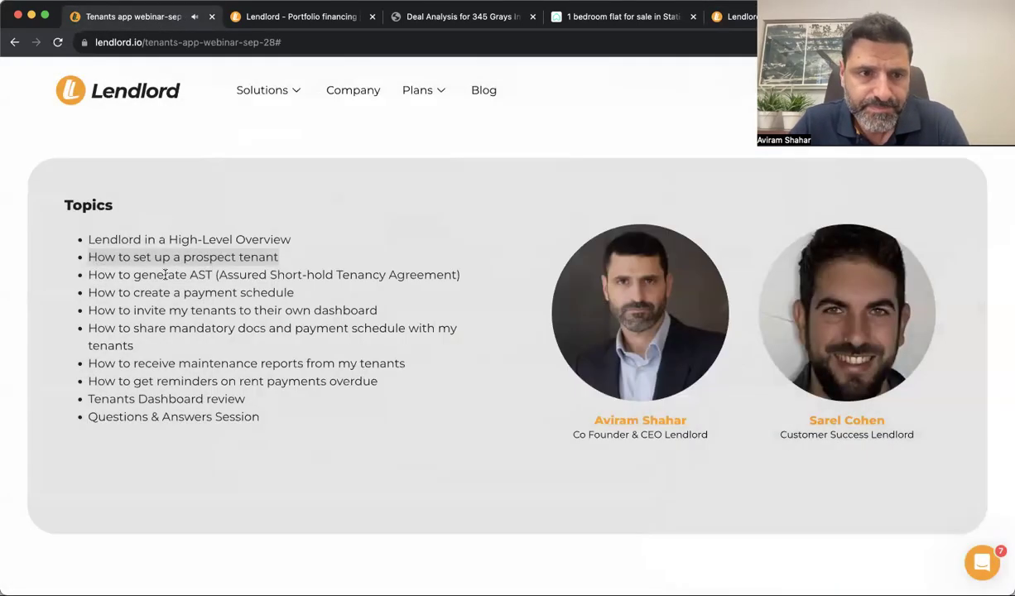
pyautogui.tripleClick(166, 275)
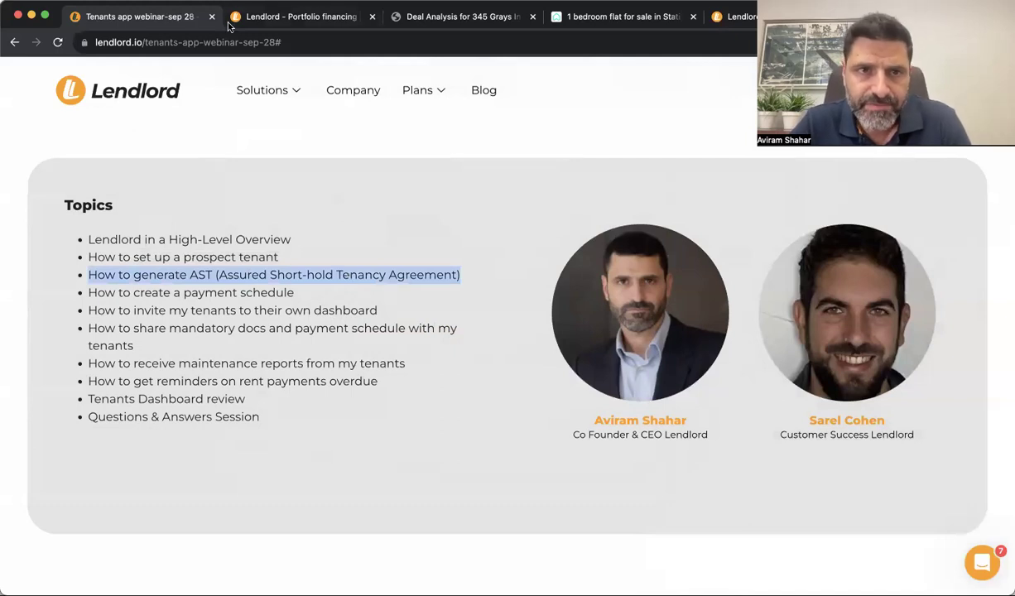
pyautogui.click(273, 18)
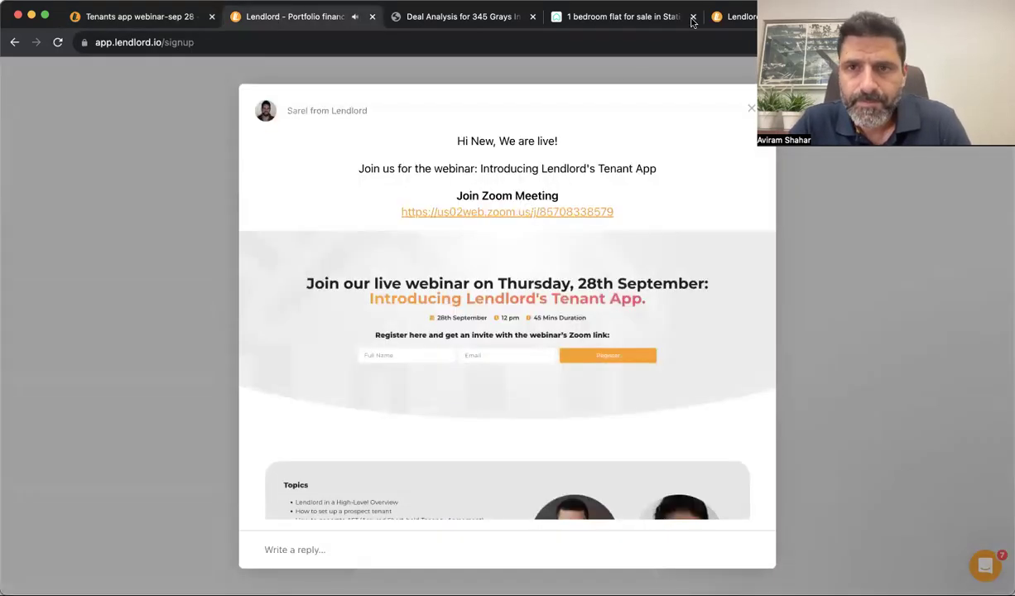
pyautogui.click(735, 17)
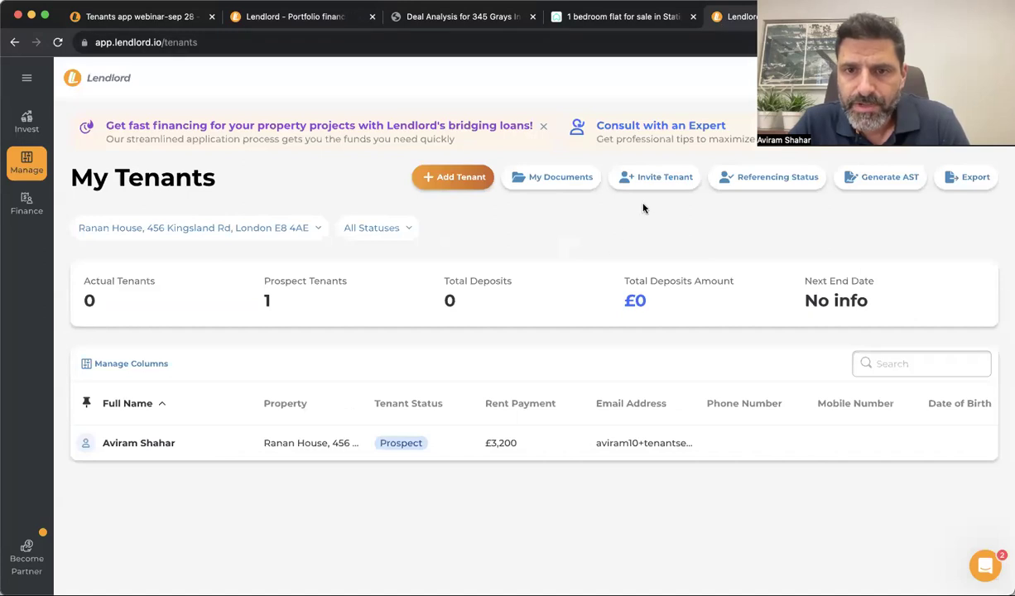
pyautogui.click(879, 182)
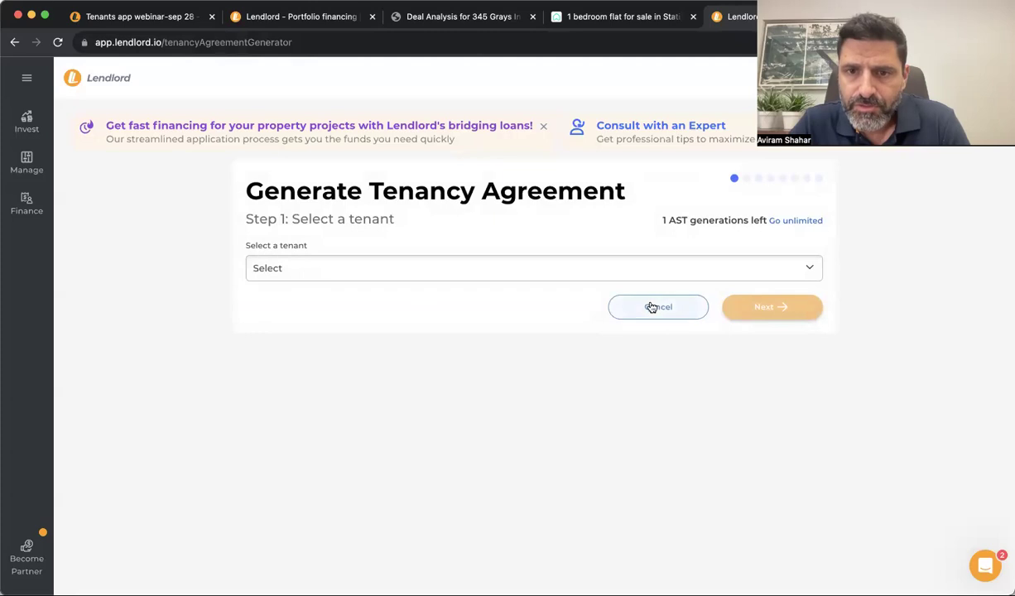
pyautogui.click(651, 307)
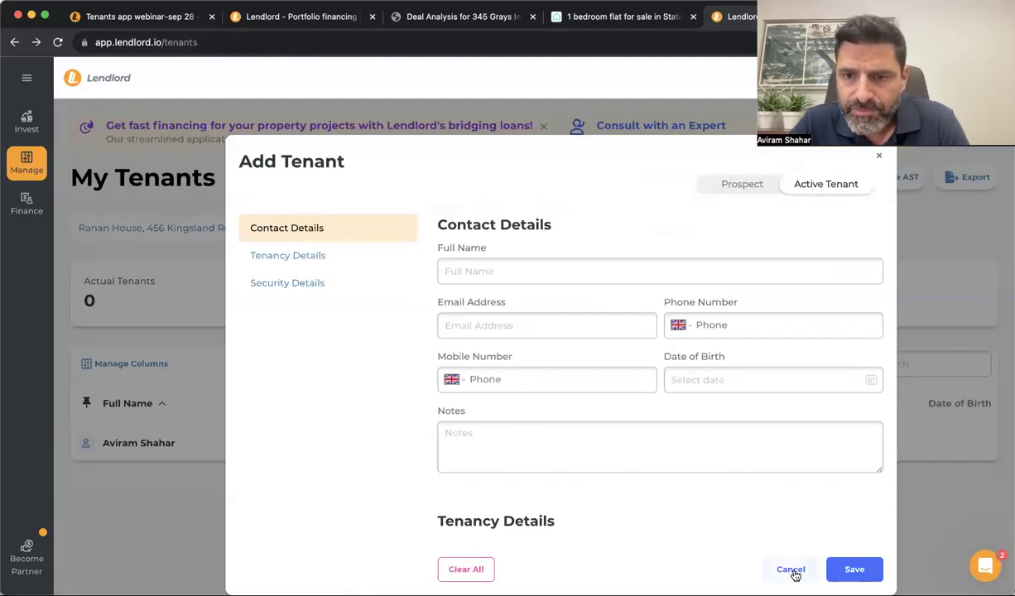
pyautogui.click(791, 571)
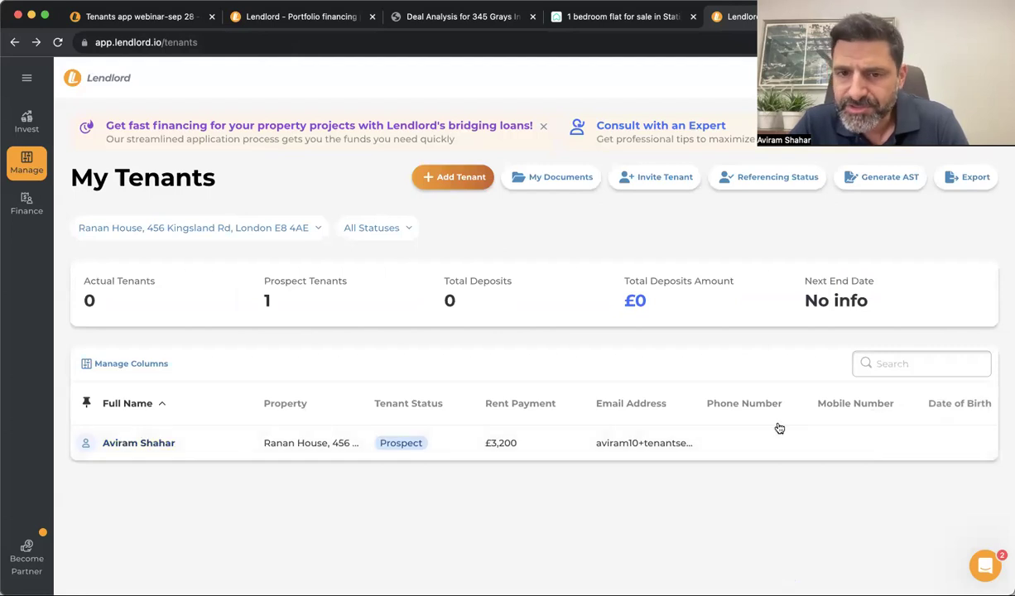
pyautogui.click(863, 184)
pyautogui.click(450, 266)
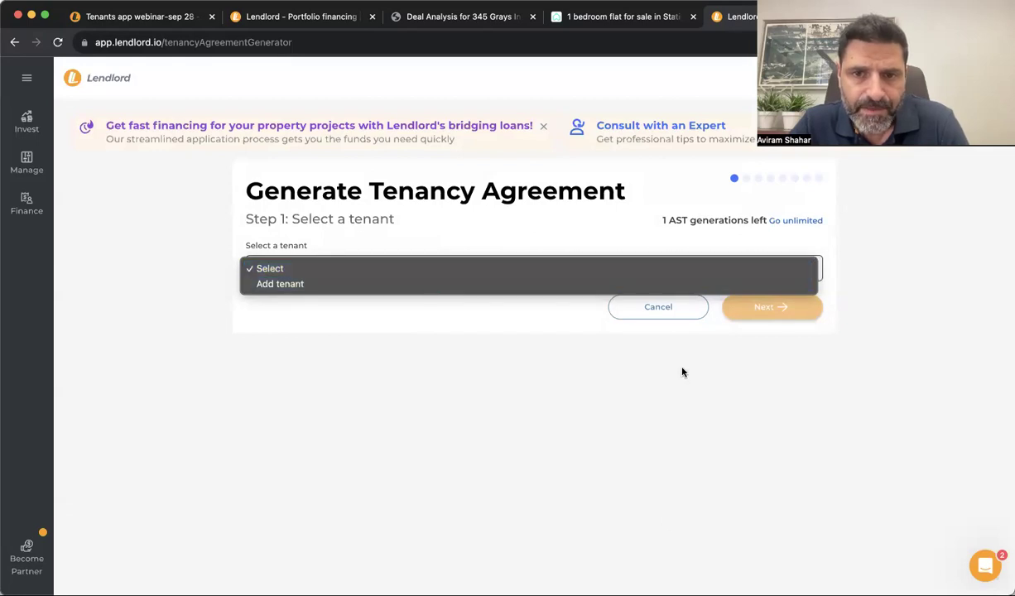
pyautogui.click(668, 317)
pyautogui.click(656, 308)
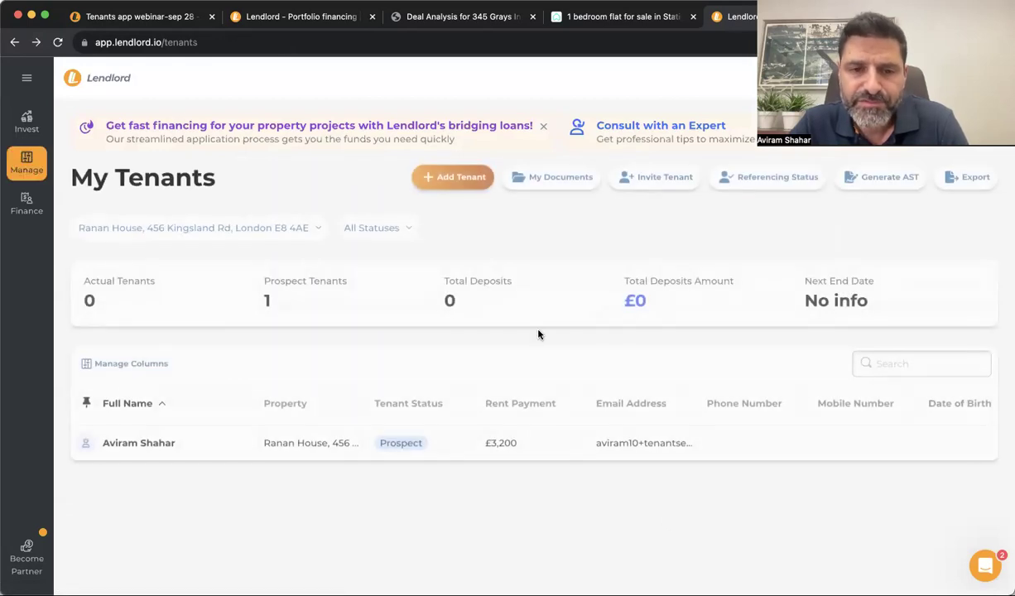
pyautogui.moveTo(788, 449)
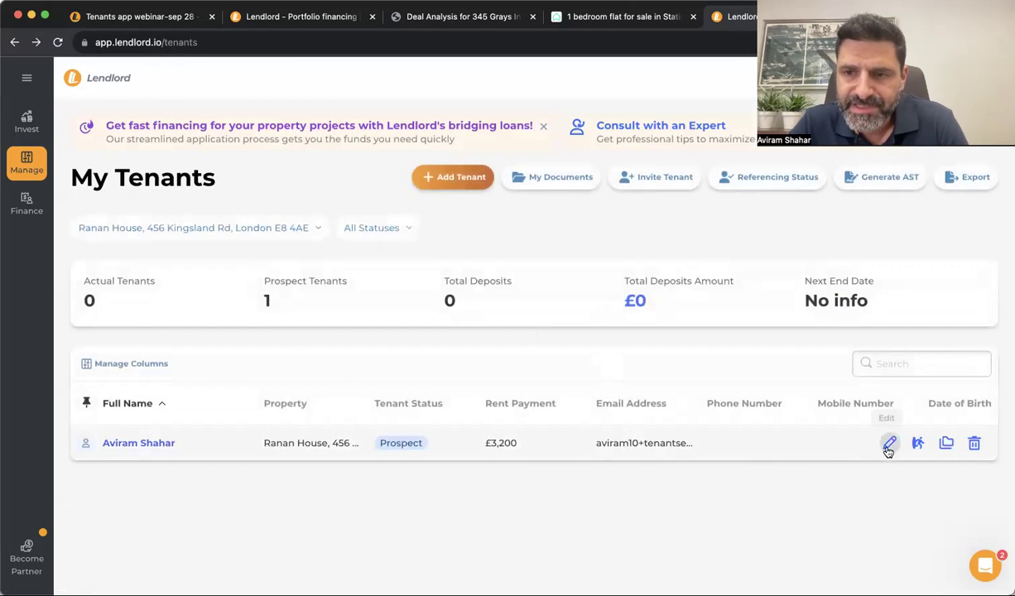
# Make the tenant Active with a tenancy from 1 September 2023 to 1 October 2024
pyautogui.click(888, 444)
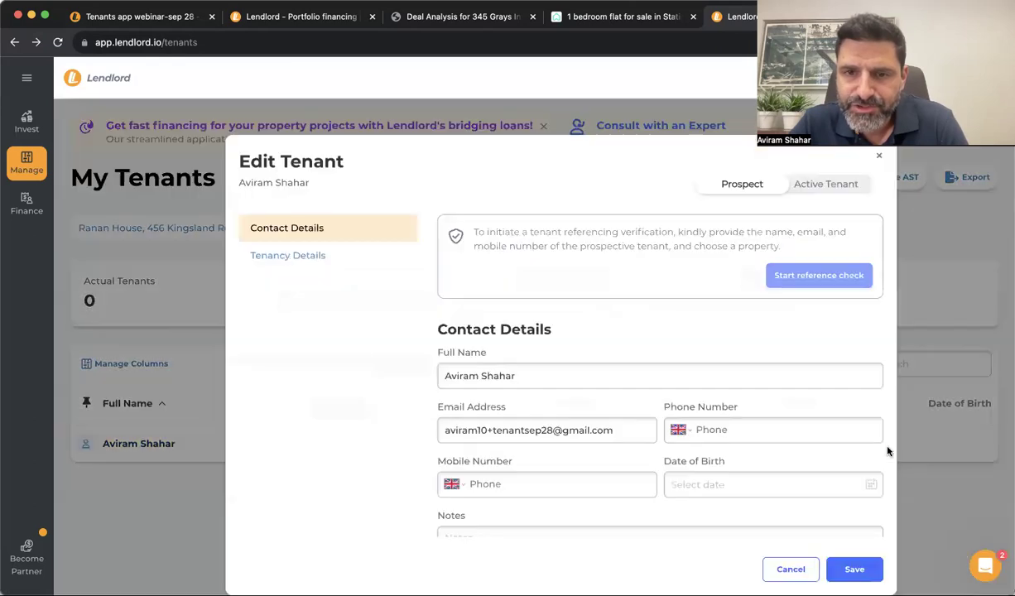
pyautogui.click(820, 185)
pyautogui.scroll(-3, 582, 386)
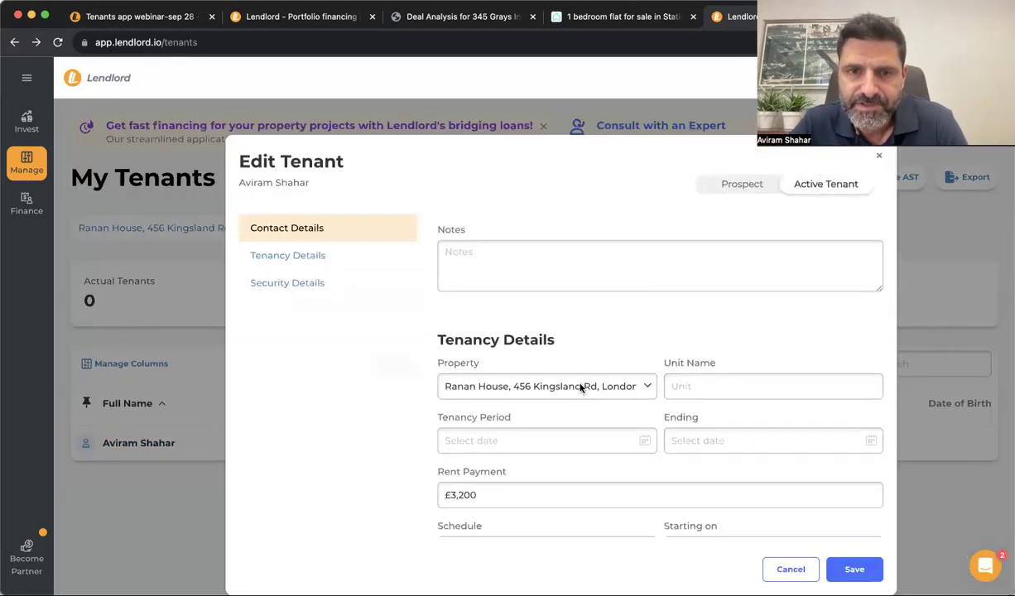
pyautogui.scroll(-2, 582, 386)
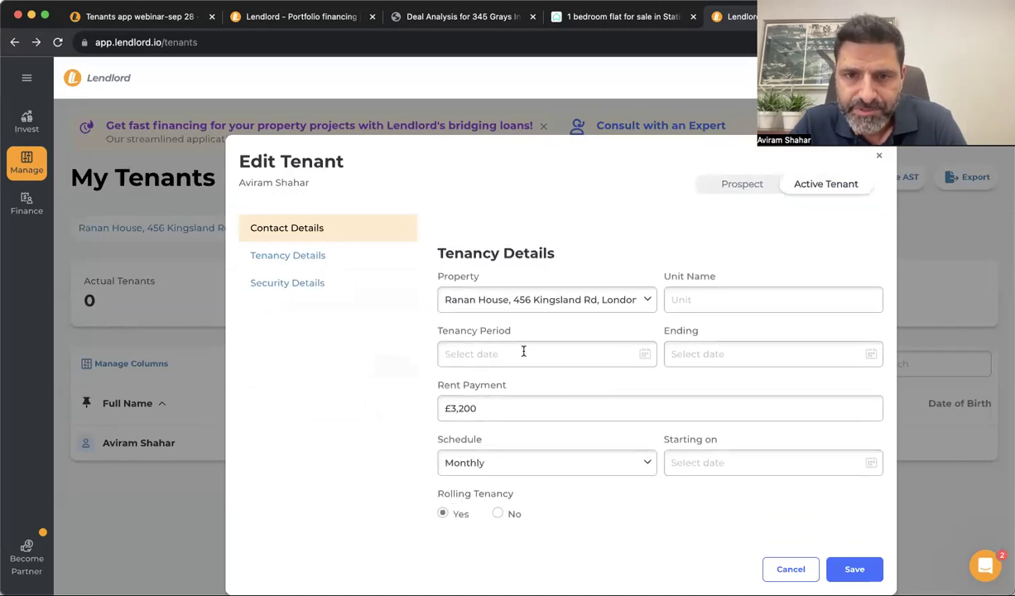
pyautogui.click(513, 353)
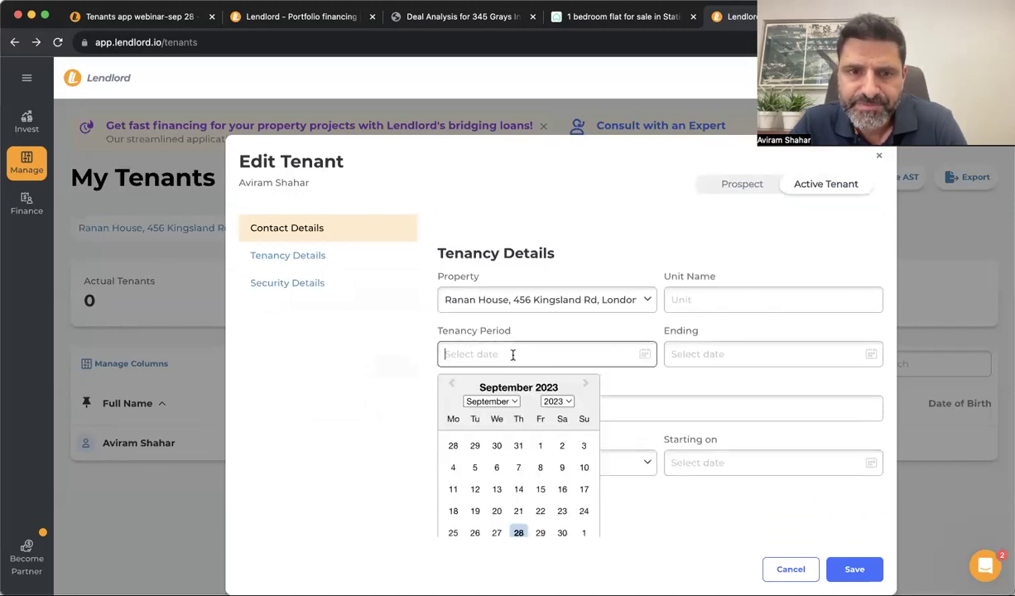
pyautogui.click(540, 446)
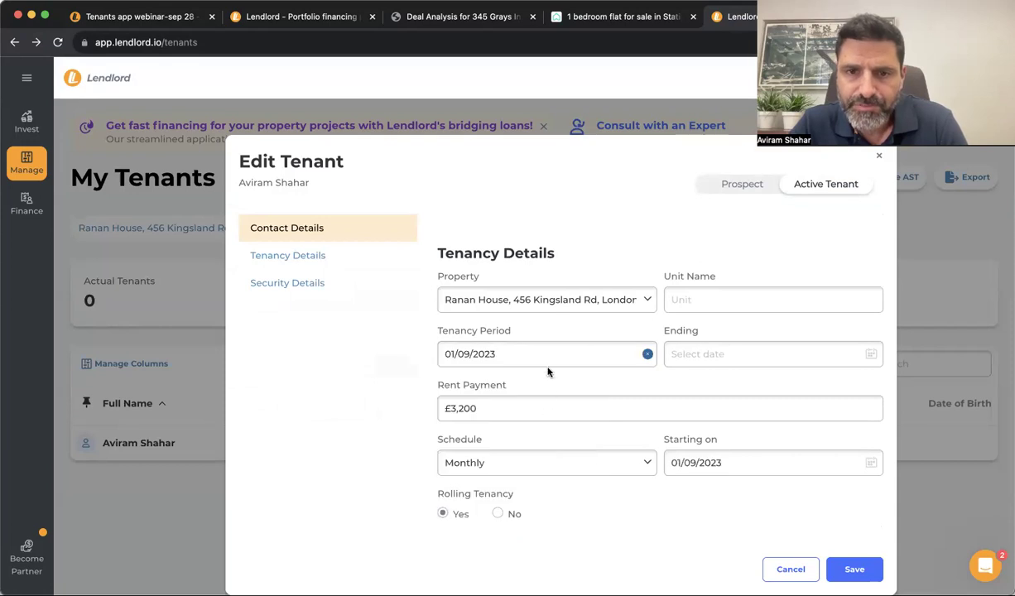
pyautogui.click(730, 354)
pyautogui.click(783, 400)
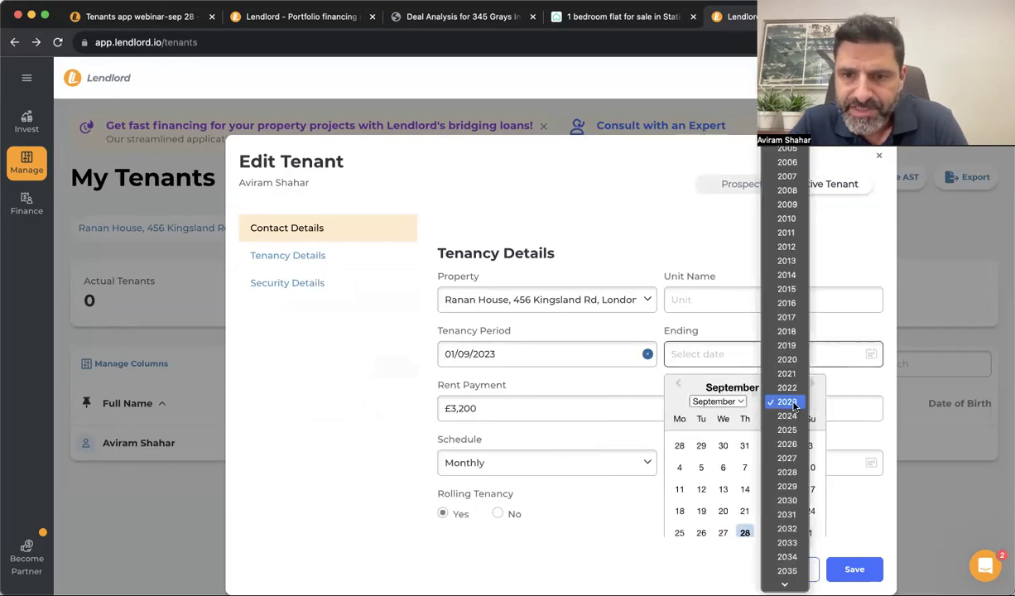
pyautogui.click(785, 415)
pyautogui.scroll(-2, 744, 490)
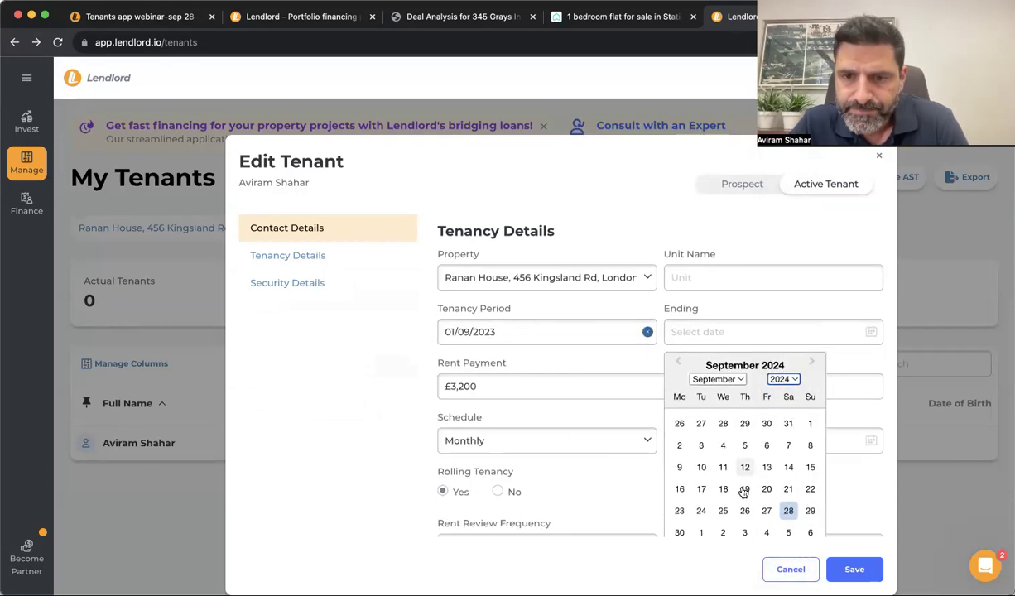
pyautogui.click(701, 513)
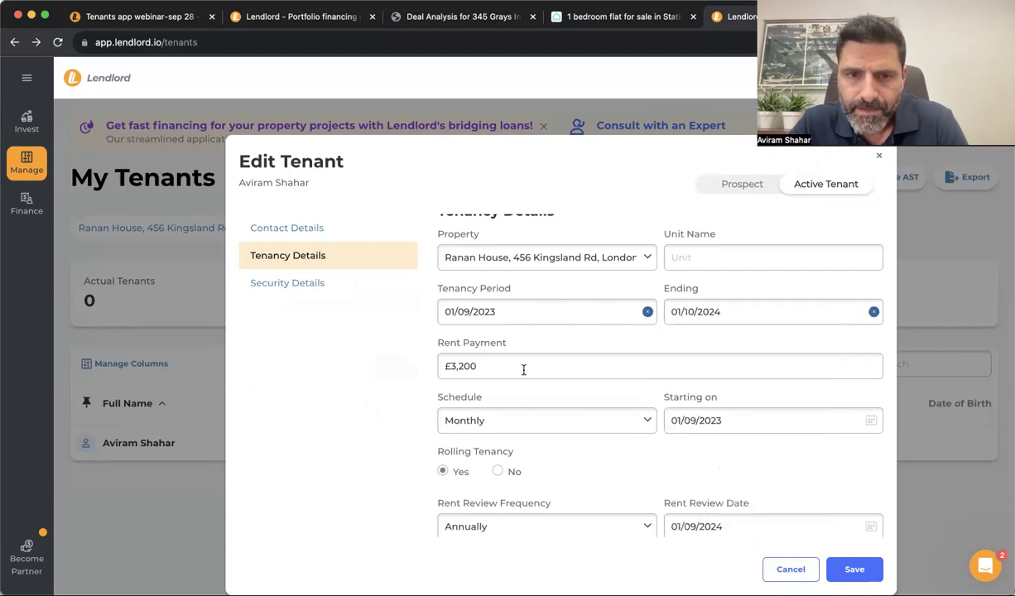
# Keep Monthly rent frequency, enter a £670 TDS deposit, and save the tenancy details
pyautogui.scroll(-3, 523, 381)
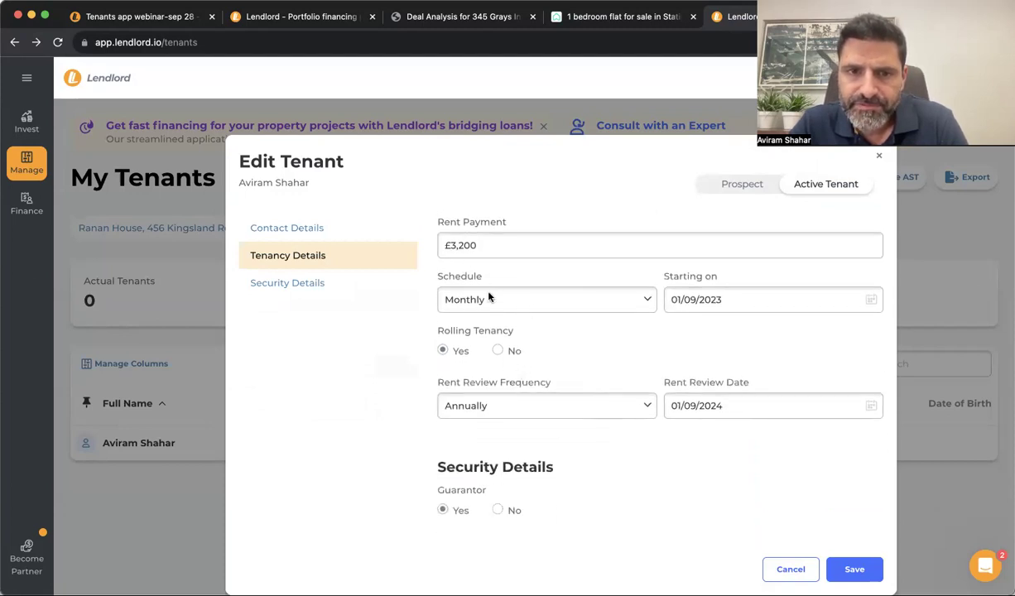
pyautogui.click(530, 307)
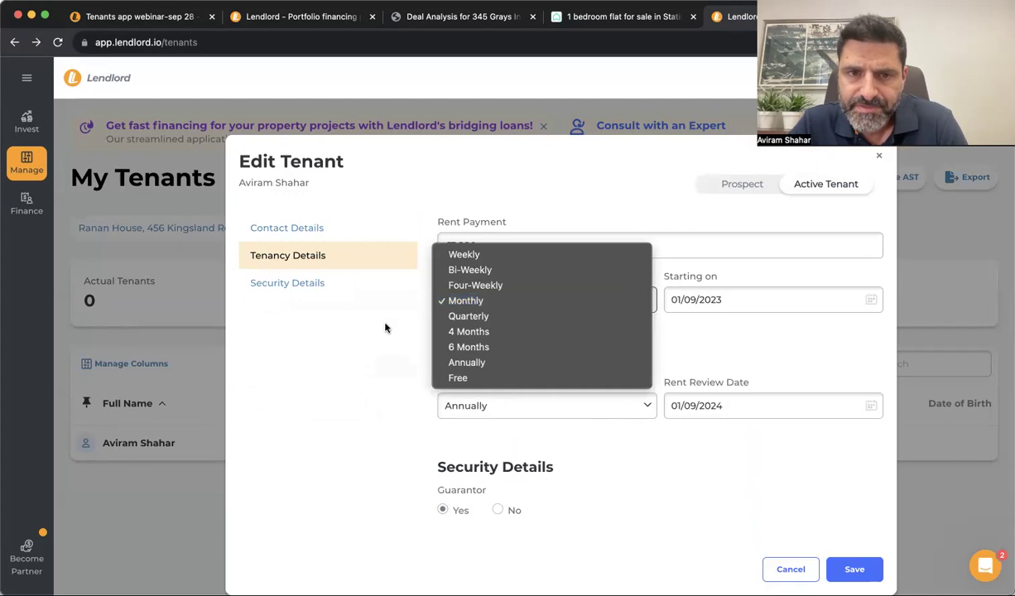
pyautogui.click(424, 320)
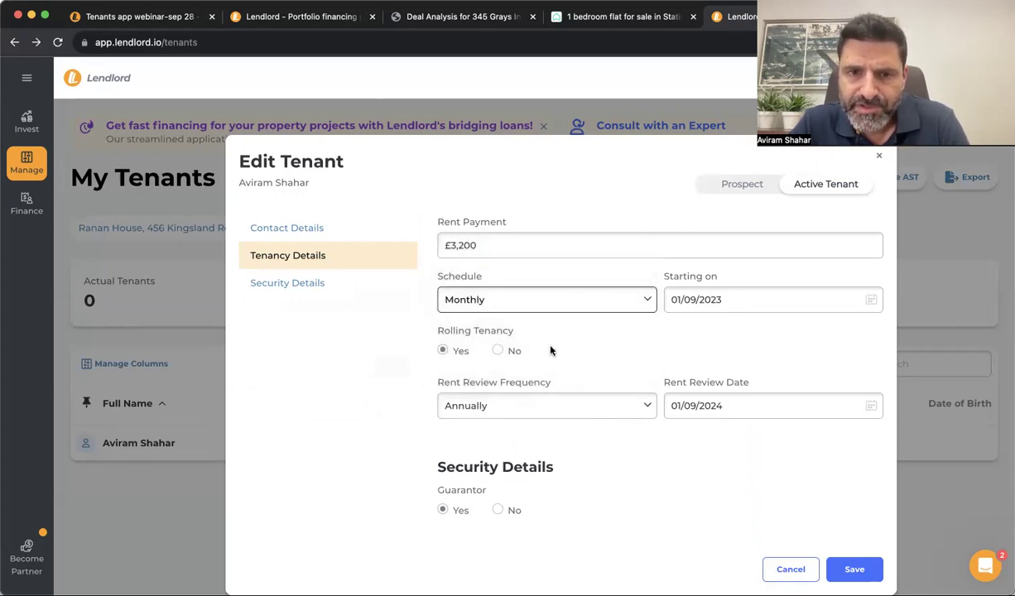
pyautogui.scroll(-3, 625, 408)
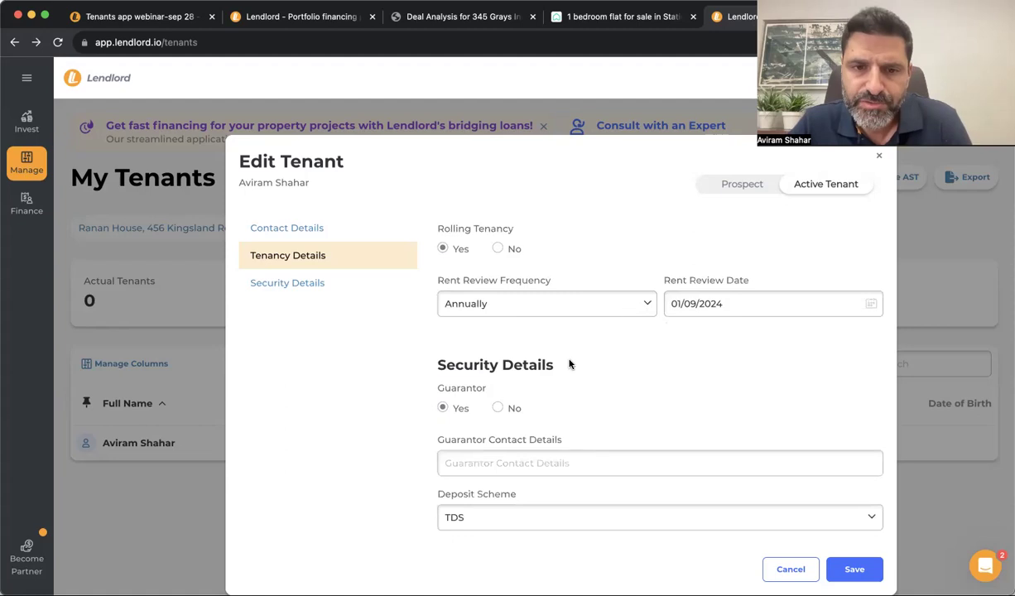
pyautogui.scroll(-2, 568, 364)
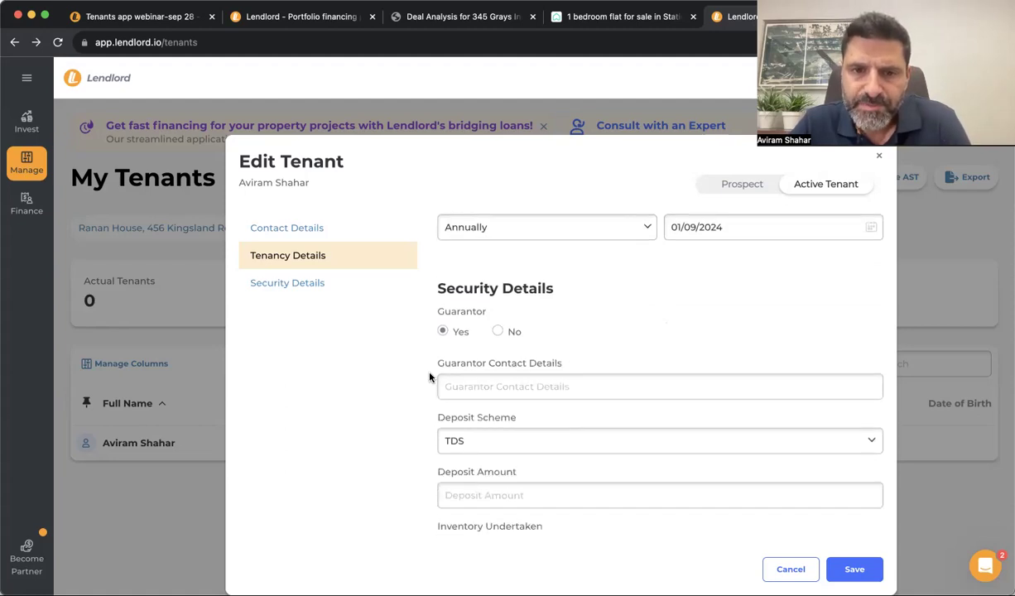
pyautogui.click(477, 495)
pyautogui.click(539, 533)
pyautogui.scroll(-3, 569, 533)
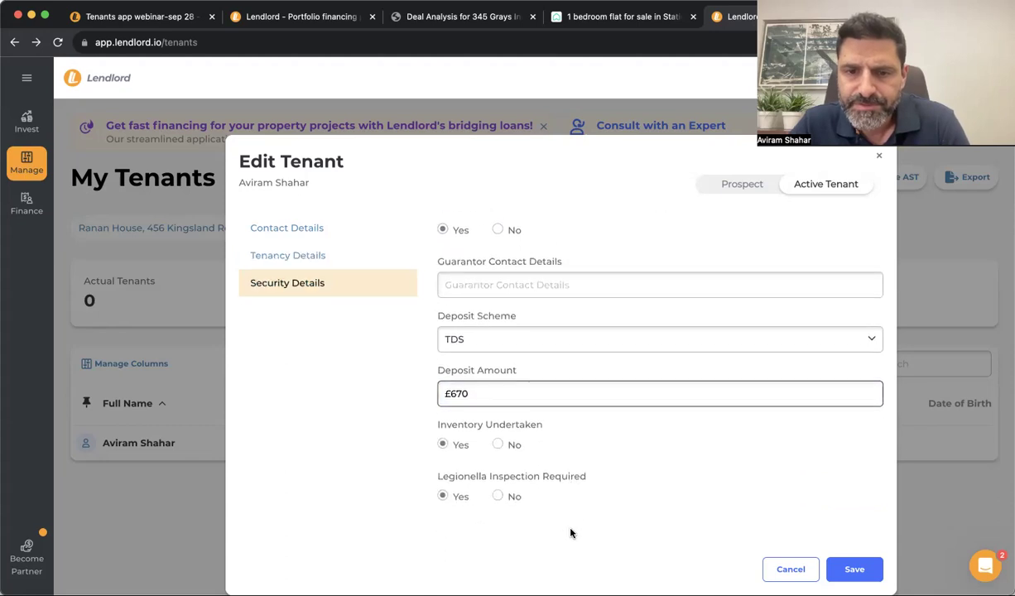
pyautogui.click(853, 569)
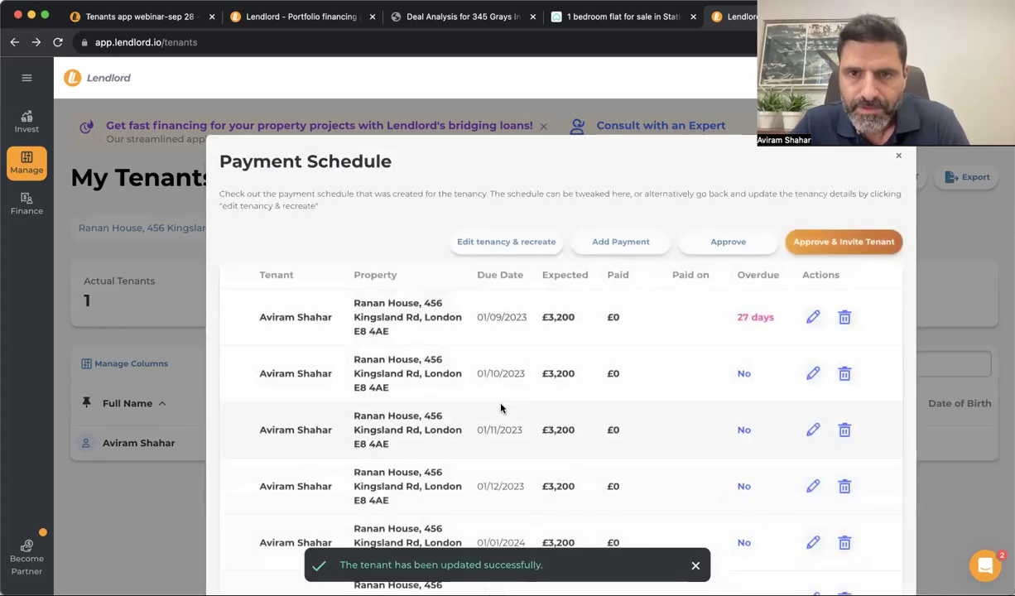
# Review the monthly £3,200 payment schedule, viewing the 01/10/2023 payment without changes
pyautogui.scroll(-5, 501, 407)
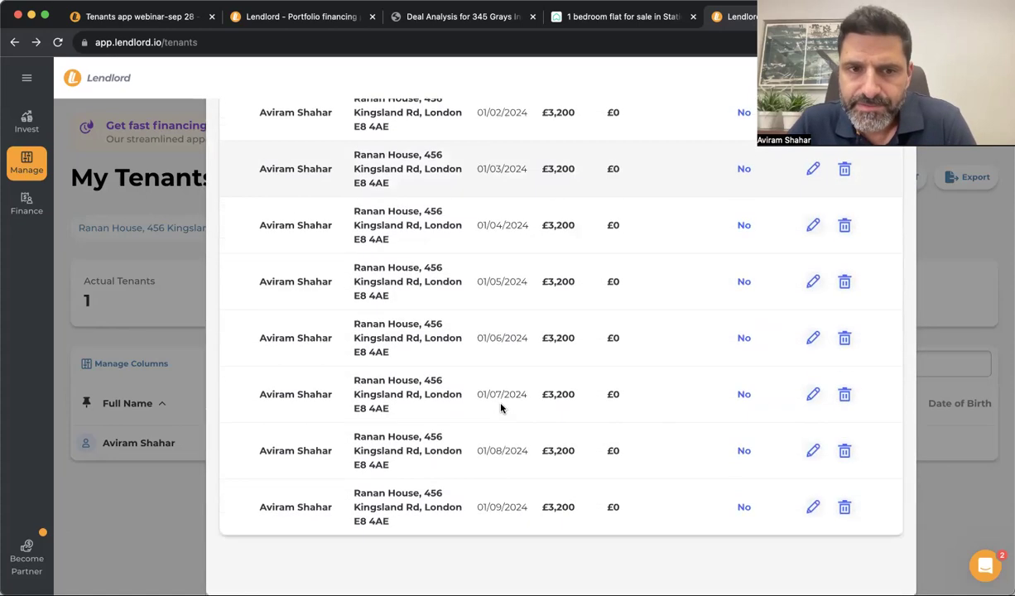
pyautogui.scroll(5, 501, 407)
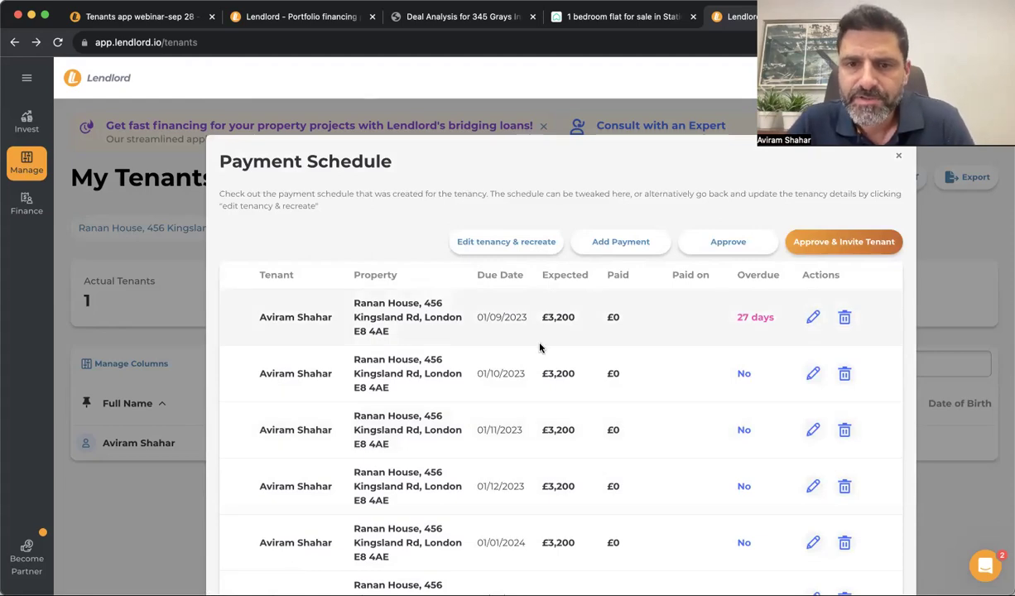
pyautogui.scroll(-6, 538, 347)
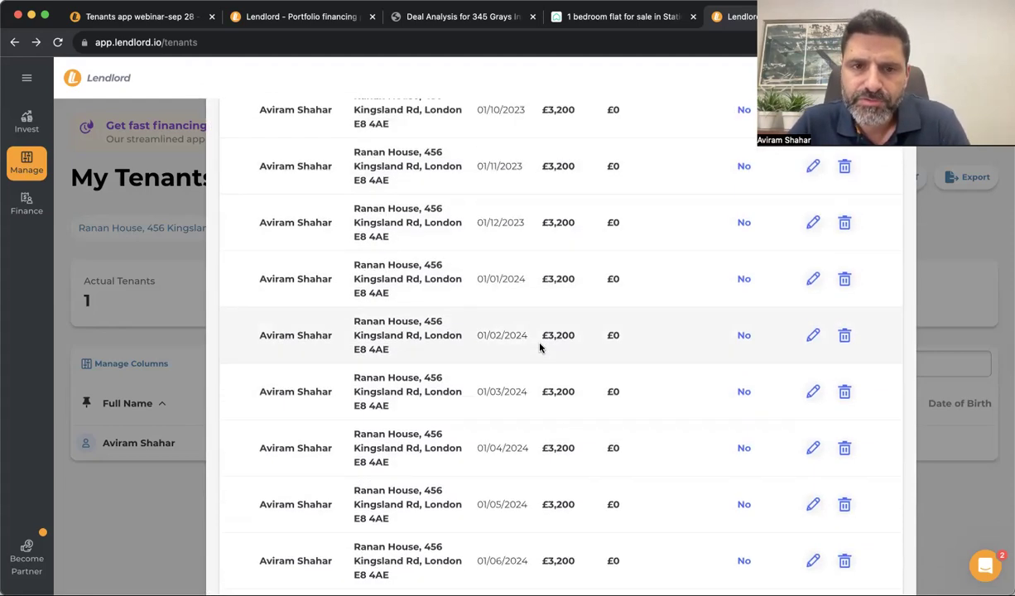
pyautogui.scroll(8, 523, 471)
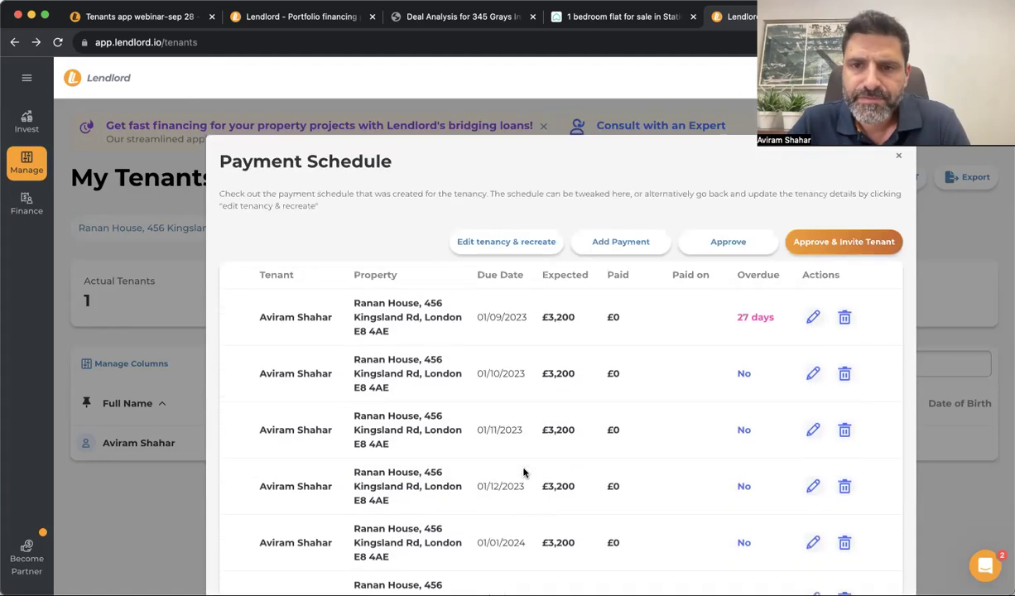
pyautogui.click(813, 375)
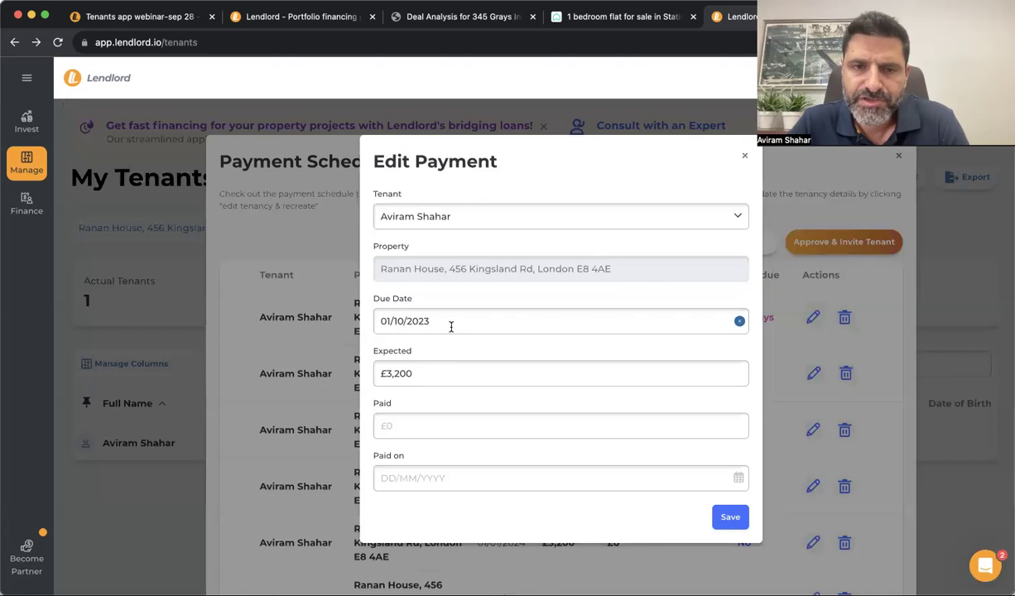
pyautogui.click(743, 160)
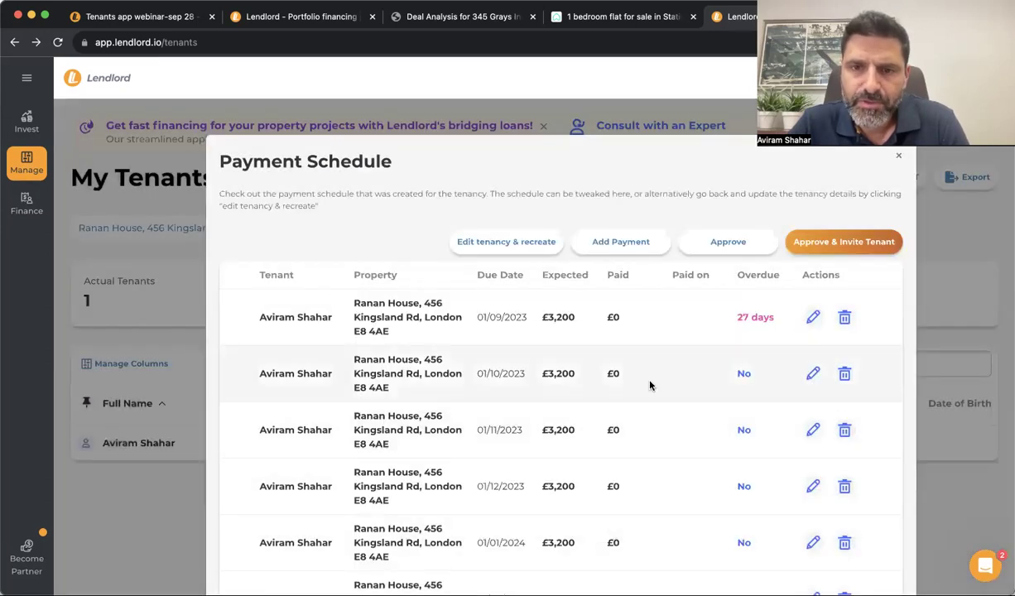
pyautogui.scroll(-8, 628, 455)
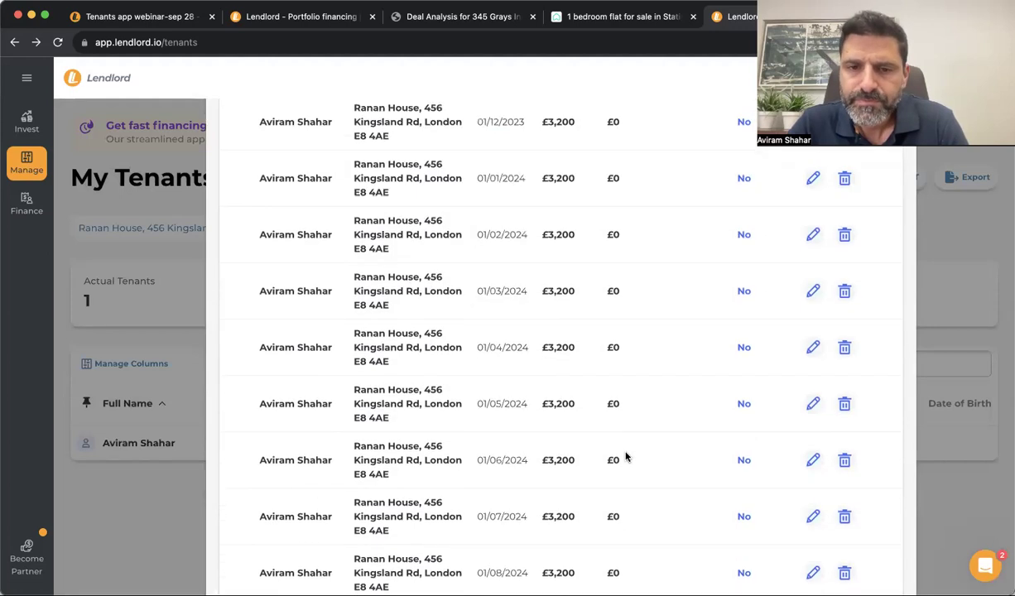
pyautogui.scroll(8, 626, 457)
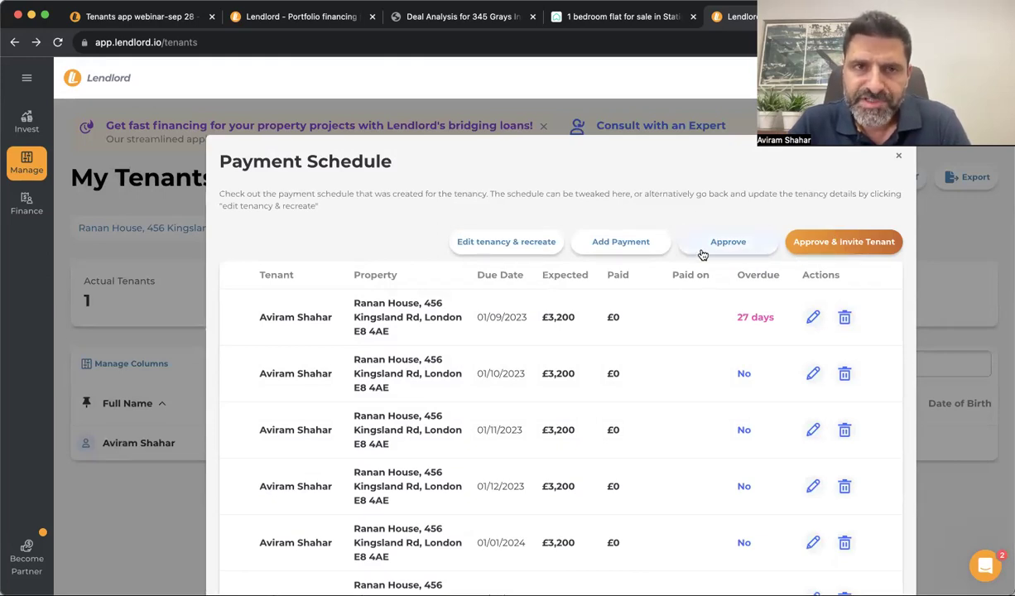
# Approve the payment schedule and choose Generate AST for the tenant
pyautogui.click(691, 243)
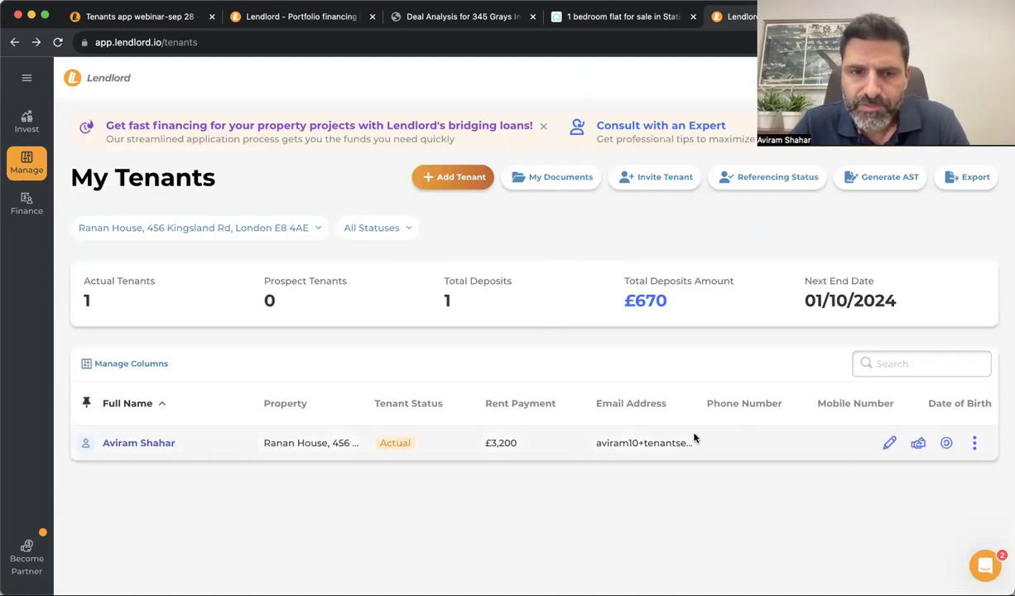
pyautogui.click(974, 443)
pyautogui.click(919, 308)
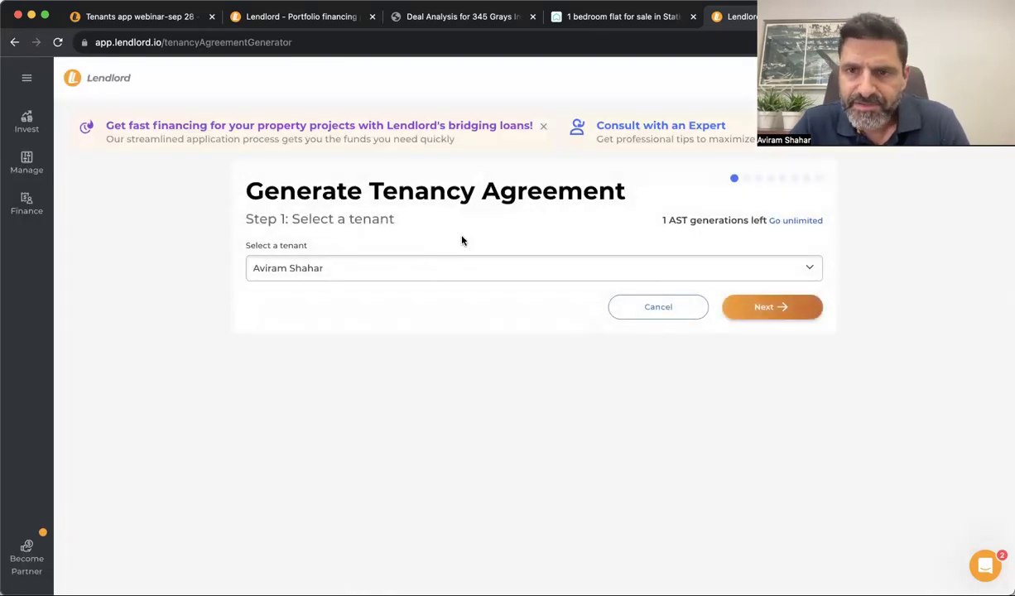
# Accept the tenant, general details and payment details in Steps 1–3
pyautogui.click(763, 307)
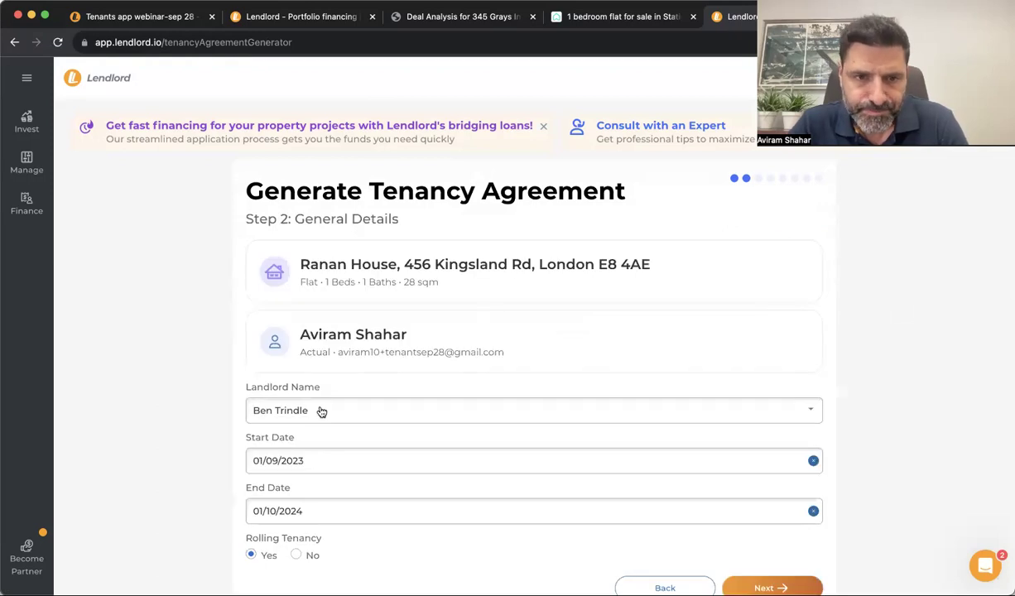
pyautogui.scroll(-3, 321, 411)
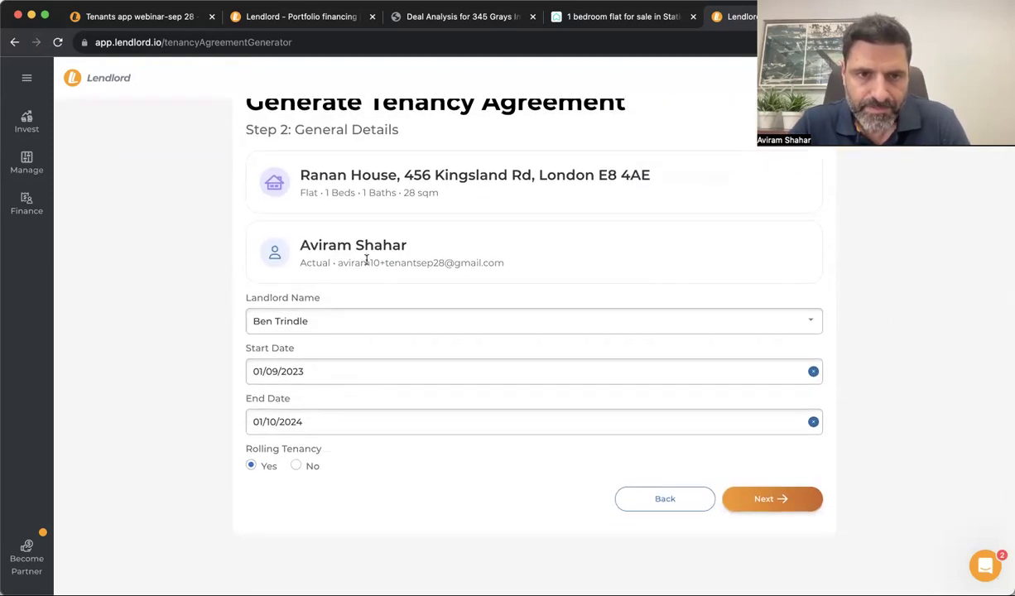
pyautogui.scroll(3, 367, 259)
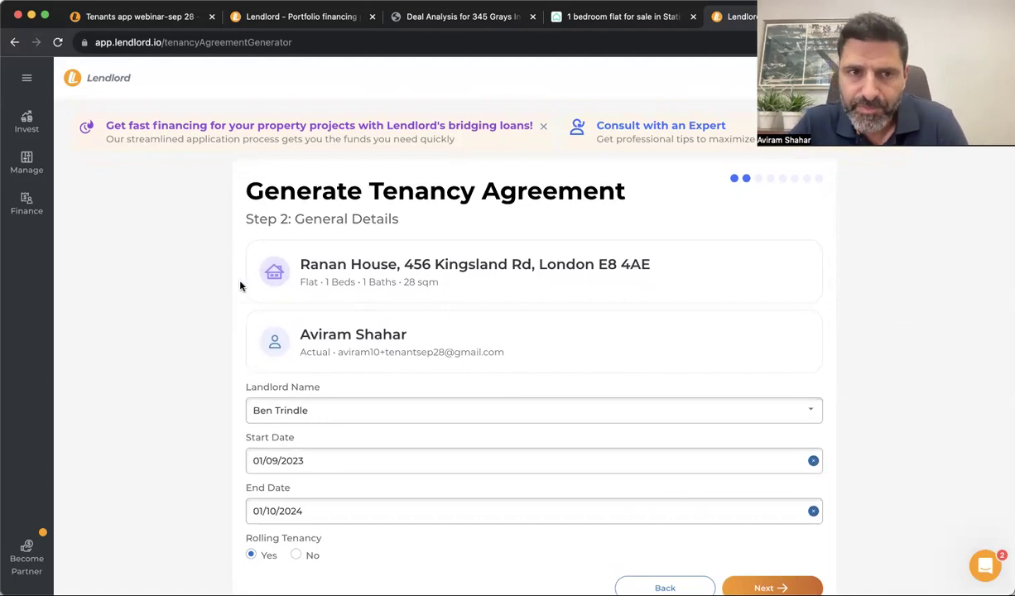
pyautogui.scroll(-2, 186, 433)
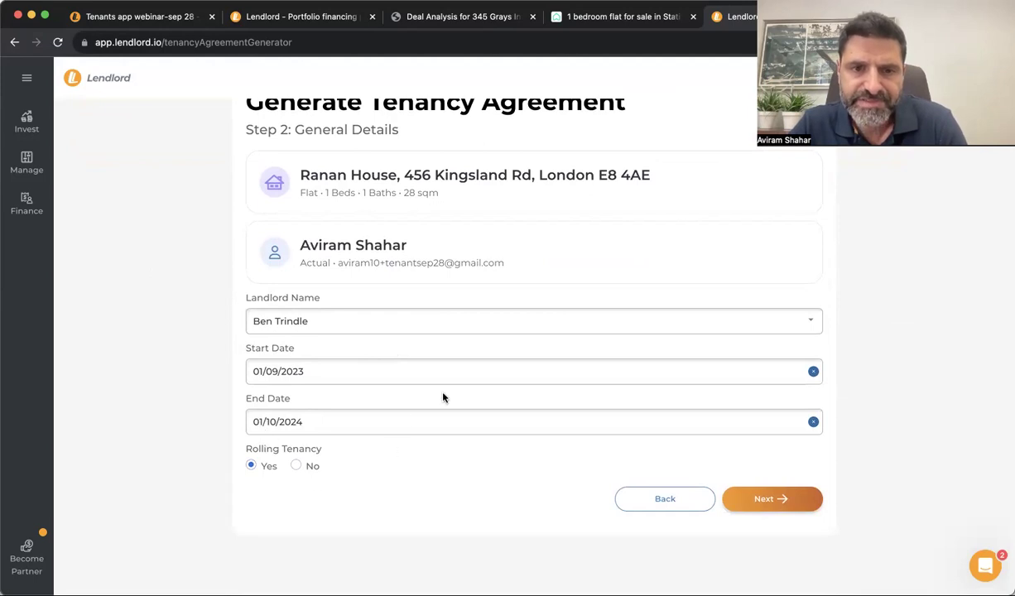
pyautogui.click(770, 501)
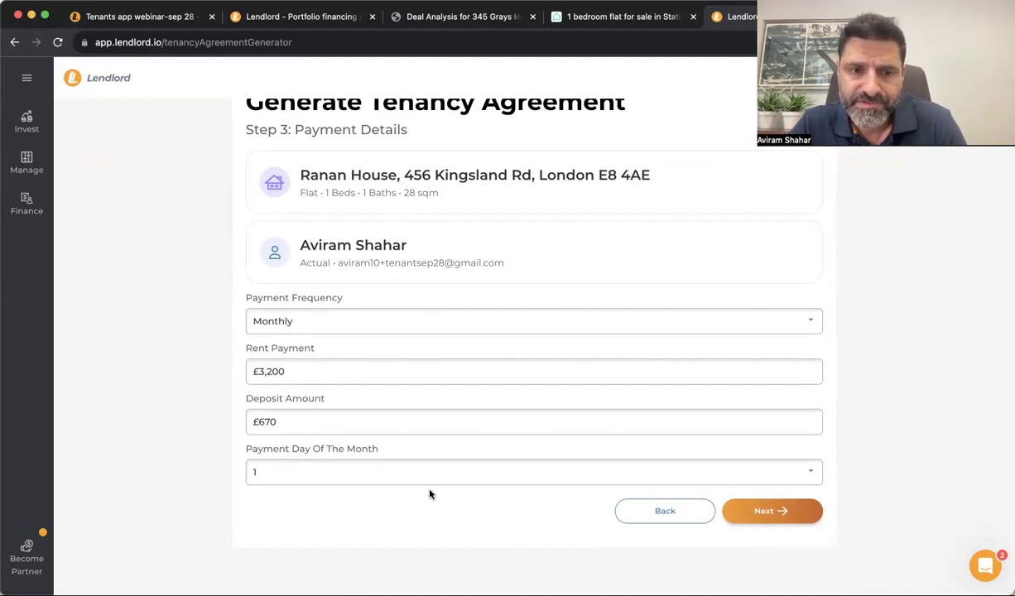
pyautogui.click(773, 511)
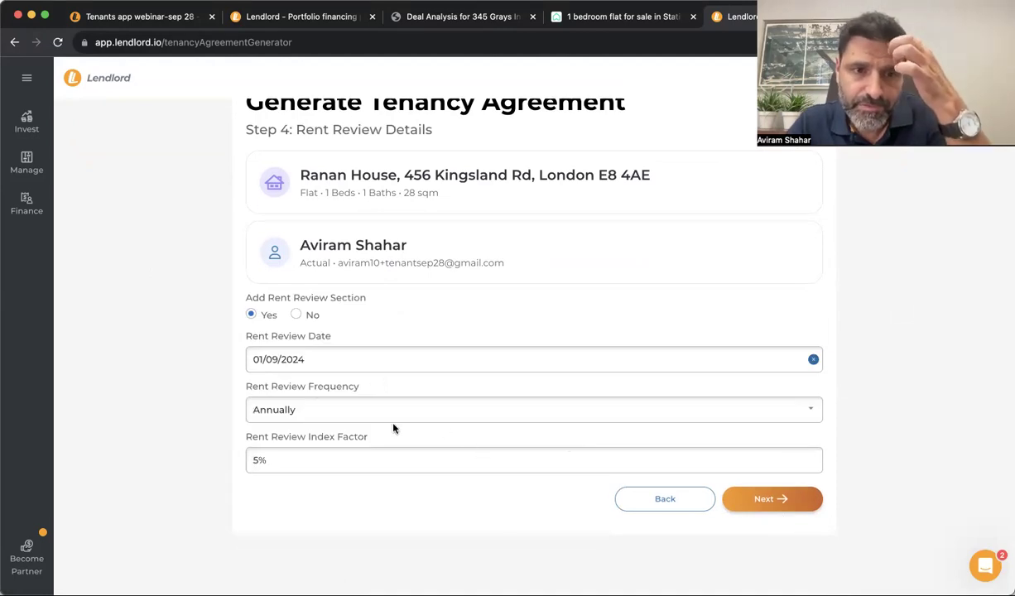
# Exclude rent review and witnesses, review the drafted agreement, and open Manage Sections
pyautogui.click(298, 315)
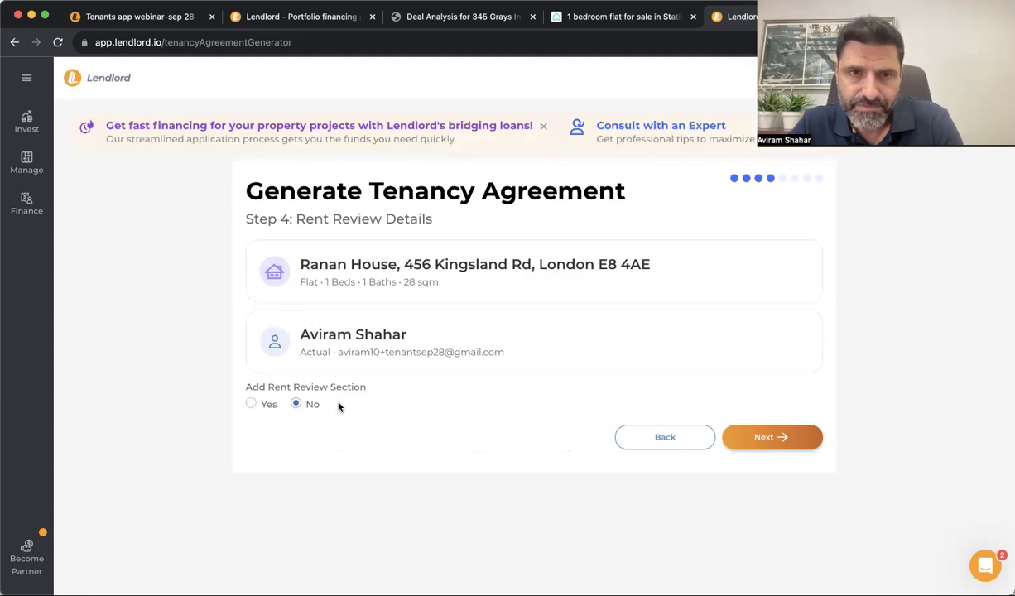
pyautogui.click(749, 439)
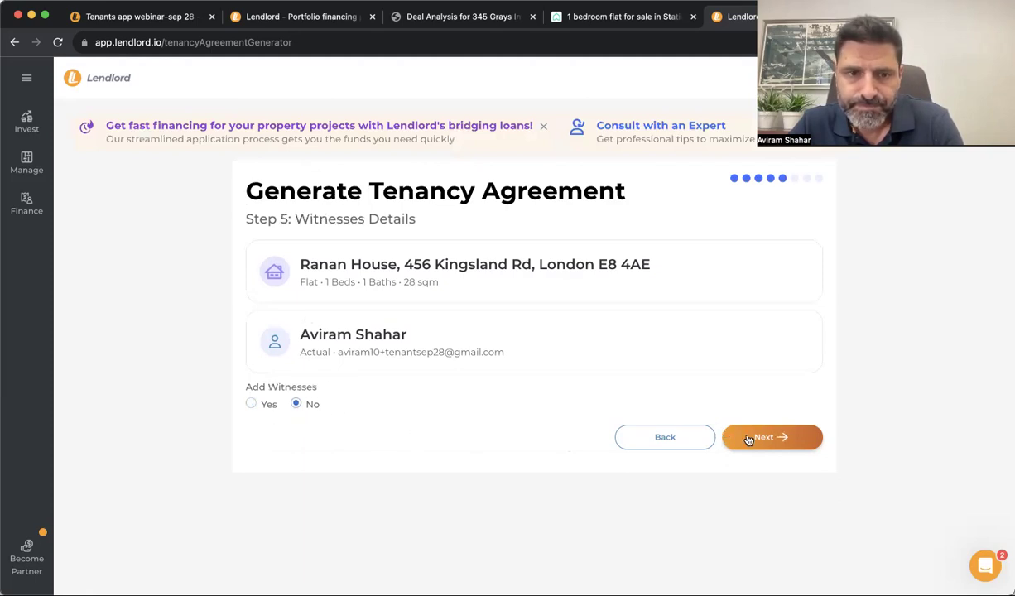
pyautogui.click(271, 405)
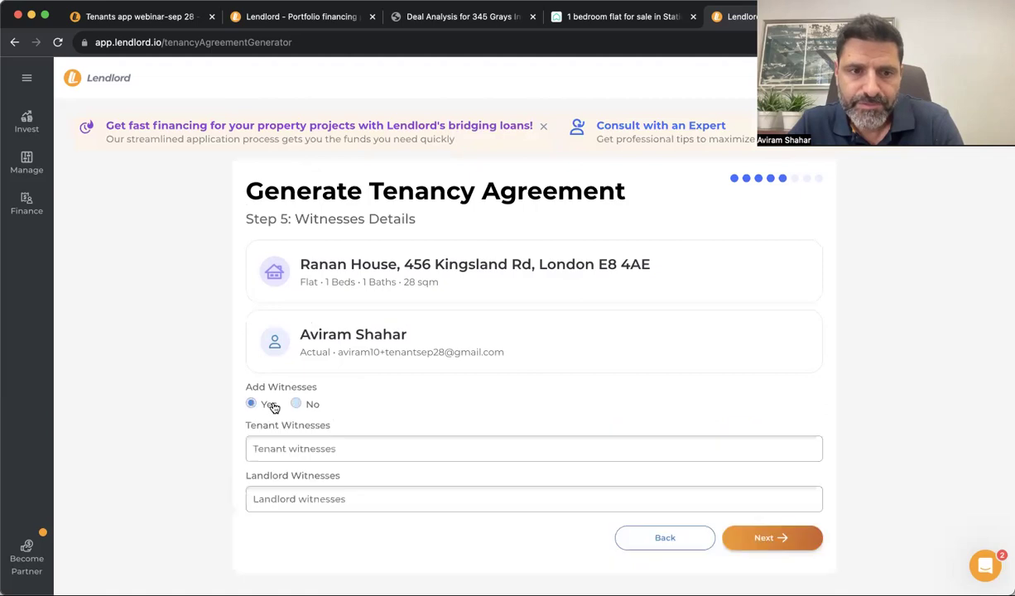
pyautogui.click(296, 404)
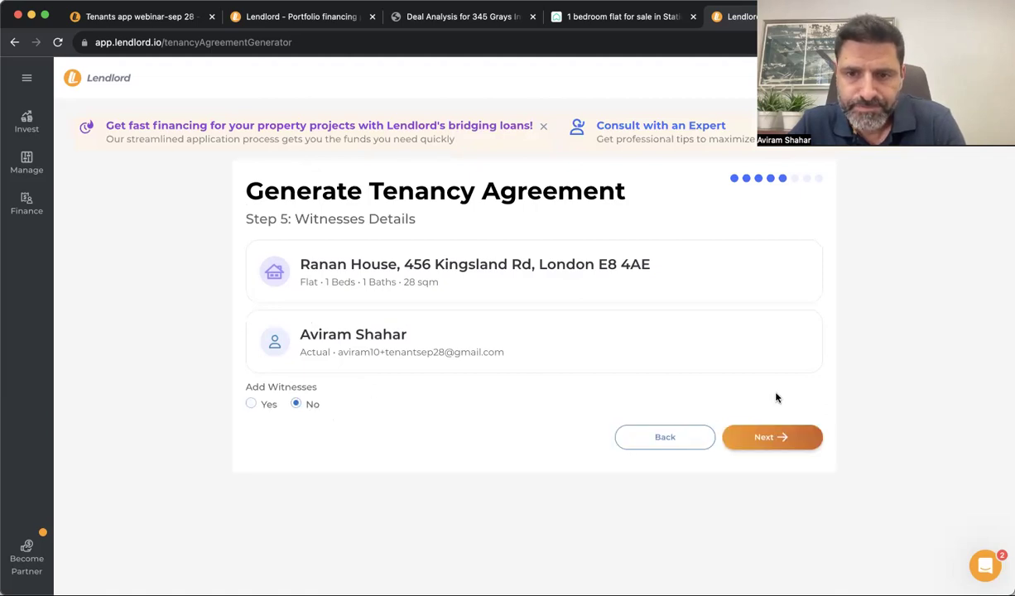
pyautogui.click(762, 436)
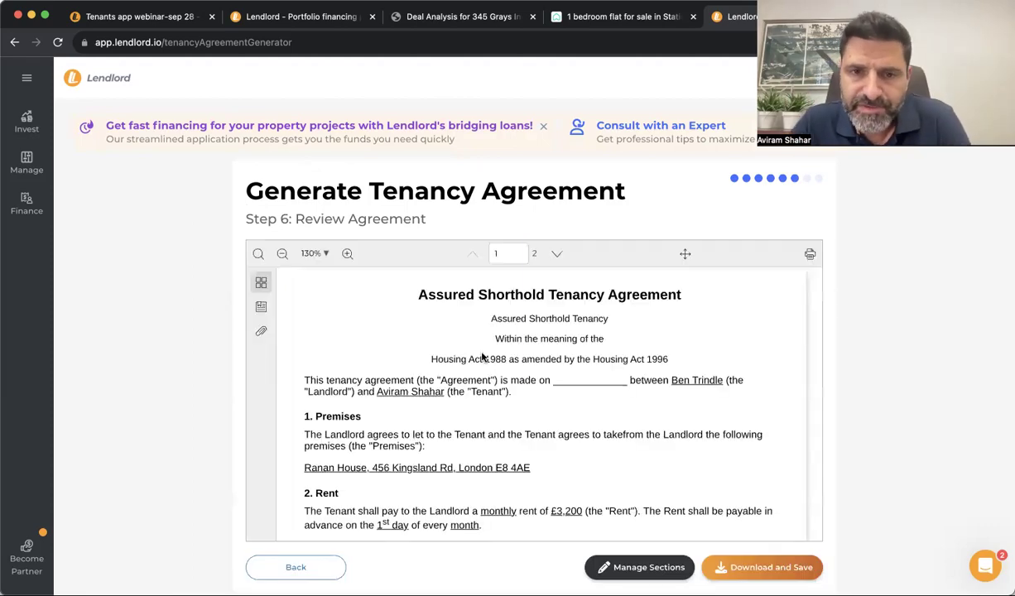
pyautogui.scroll(-5, 483, 356)
pyautogui.scroll(-15, 483, 357)
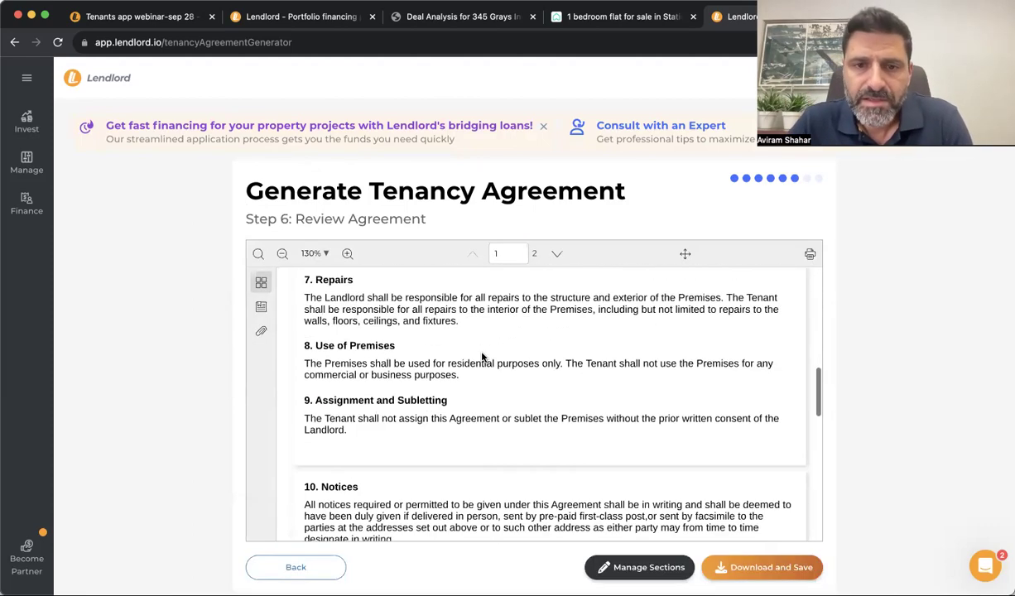
pyautogui.scroll(15, 483, 357)
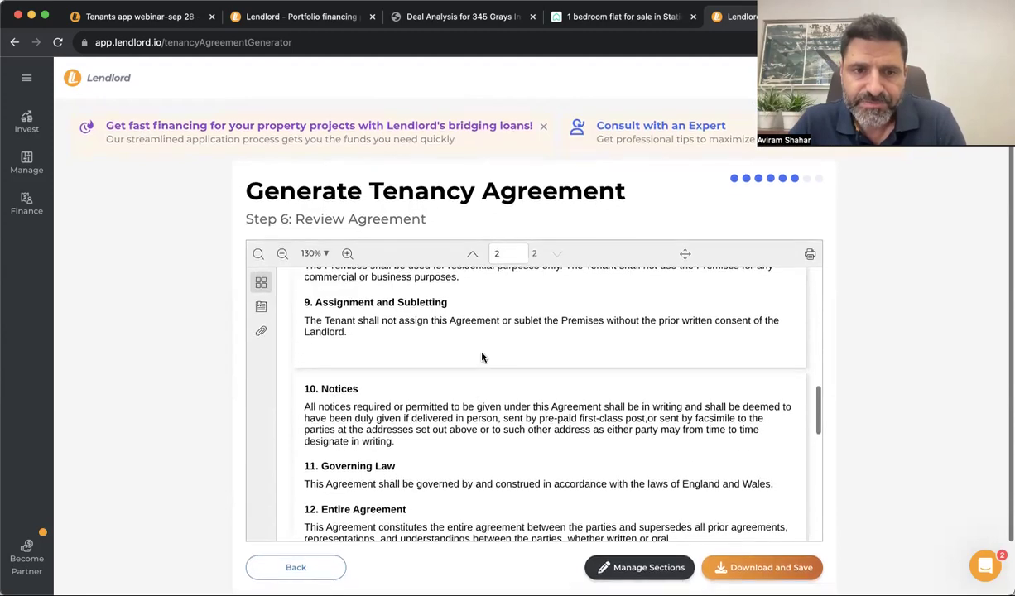
pyautogui.click(654, 567)
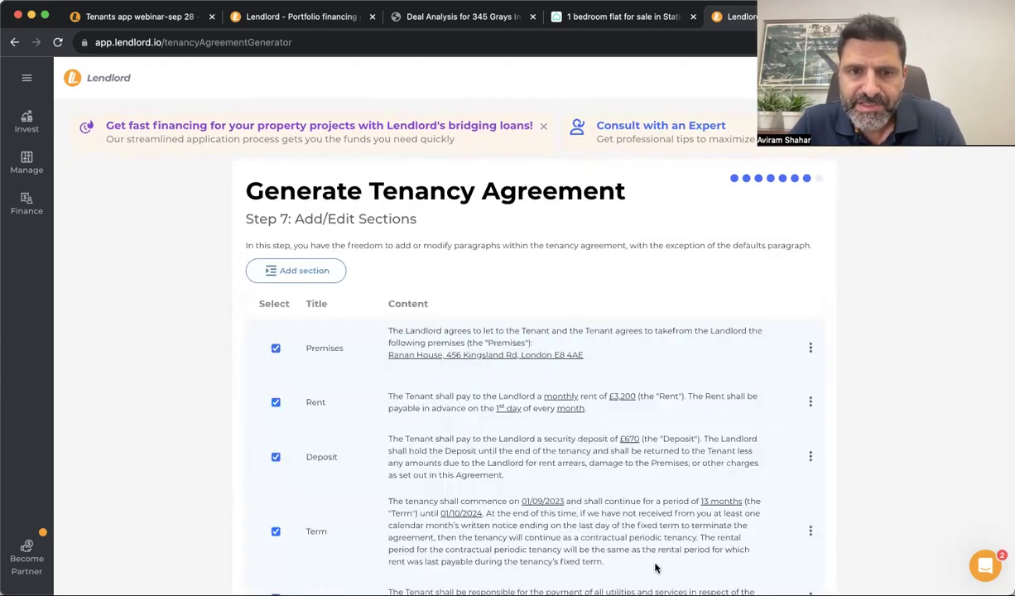
# Inspect the Utilities clause in its editor and close it without changes
pyautogui.scroll(-3, 406, 393)
pyautogui.scroll(-1, 419, 408)
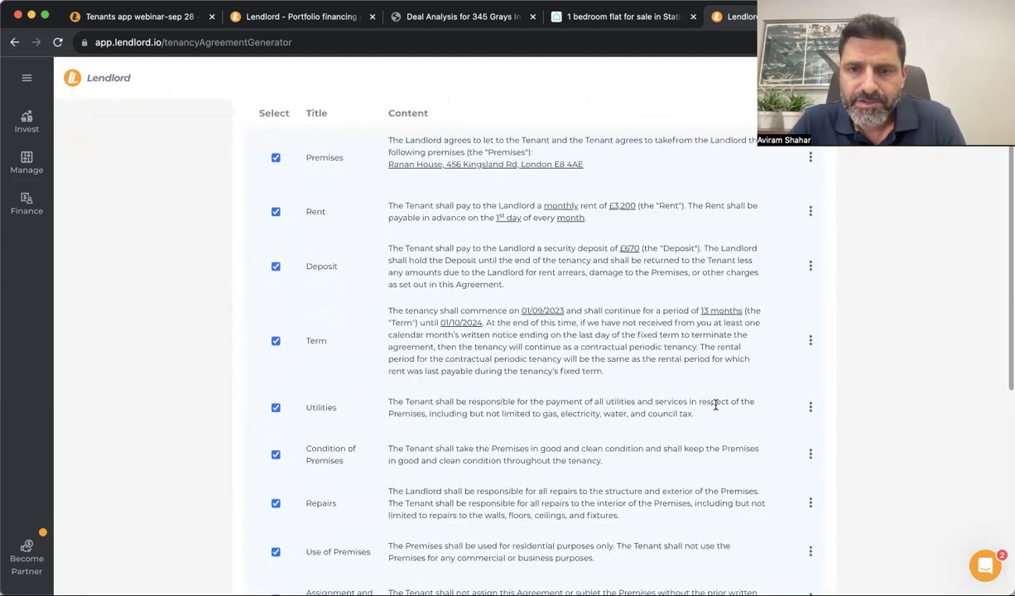
pyautogui.click(810, 409)
pyautogui.click(775, 436)
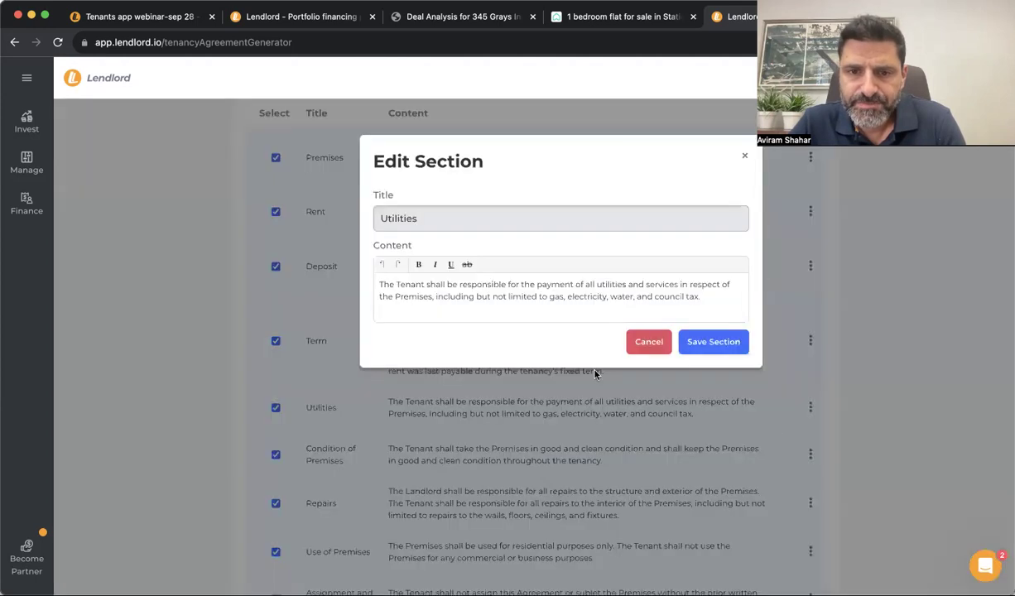
pyautogui.click(644, 310)
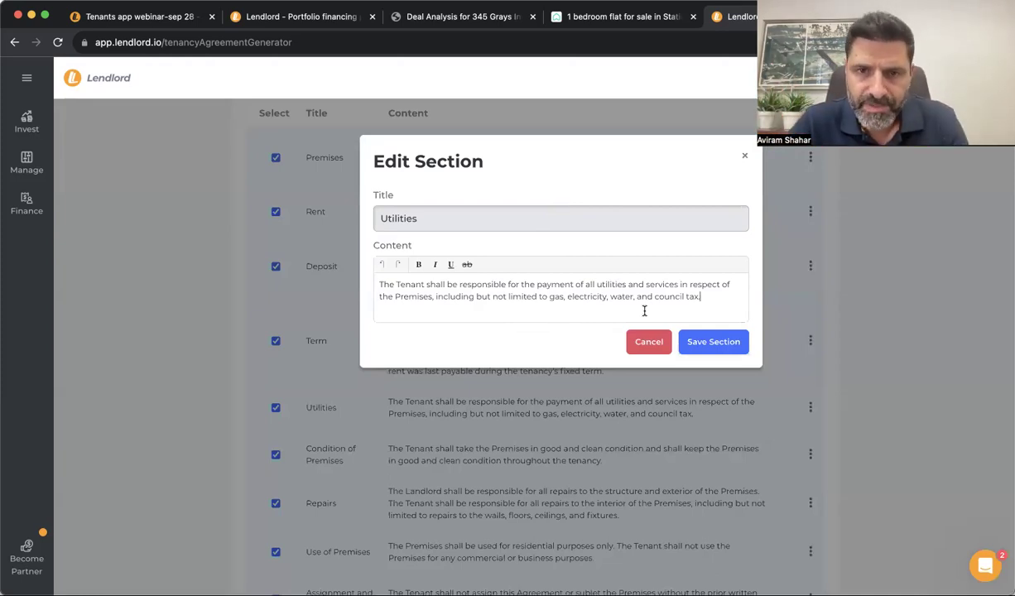
pyautogui.click(744, 155)
pyautogui.scroll(-5, 603, 455)
pyautogui.scroll(1, 602, 455)
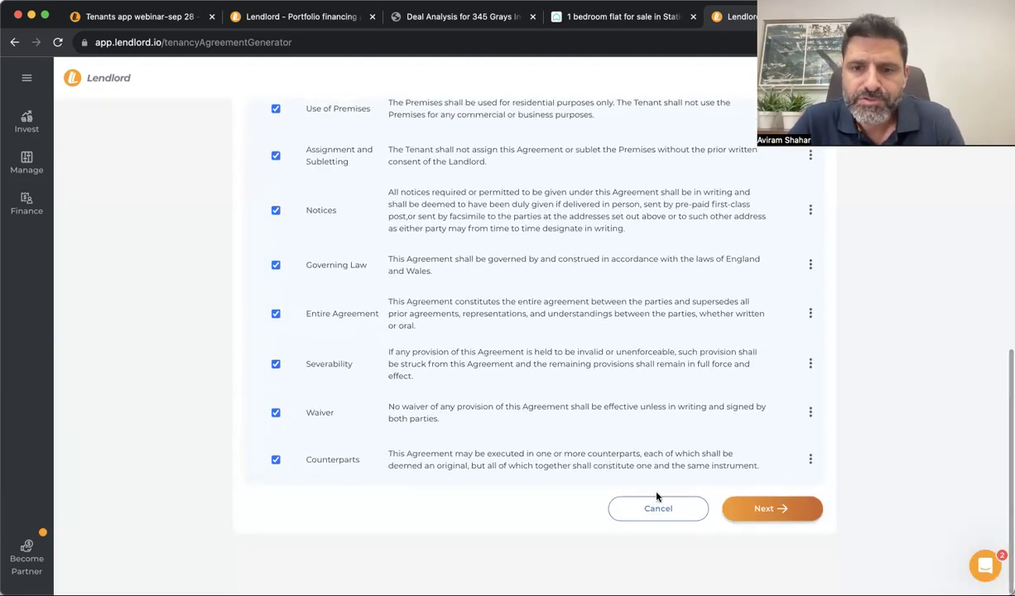
pyautogui.scroll(10, 519, 501)
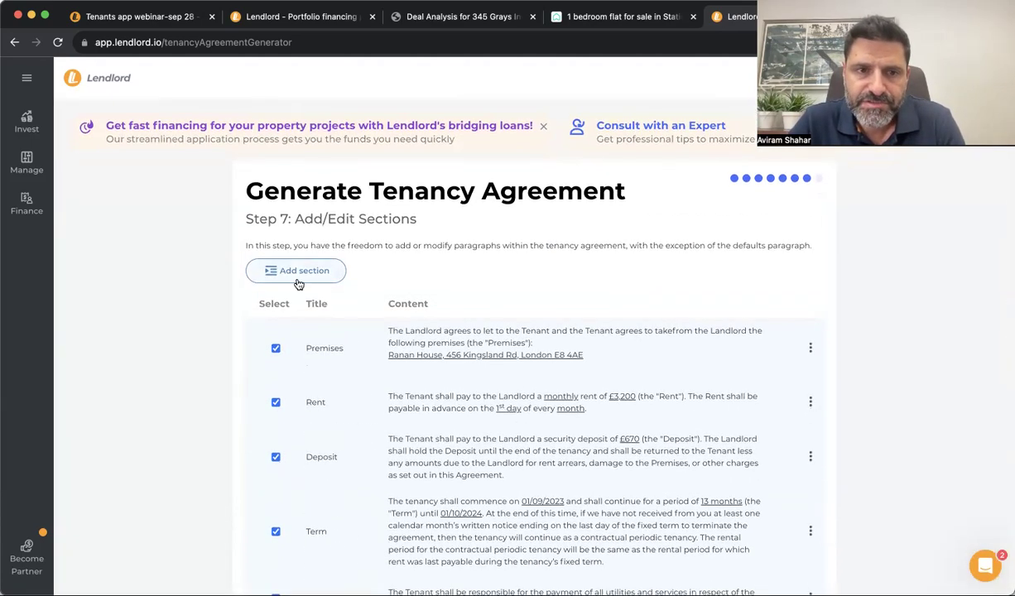
# Add a clause titled 'New Section' with the content 'New'
pyautogui.click(328, 272)
pyautogui.click(504, 217)
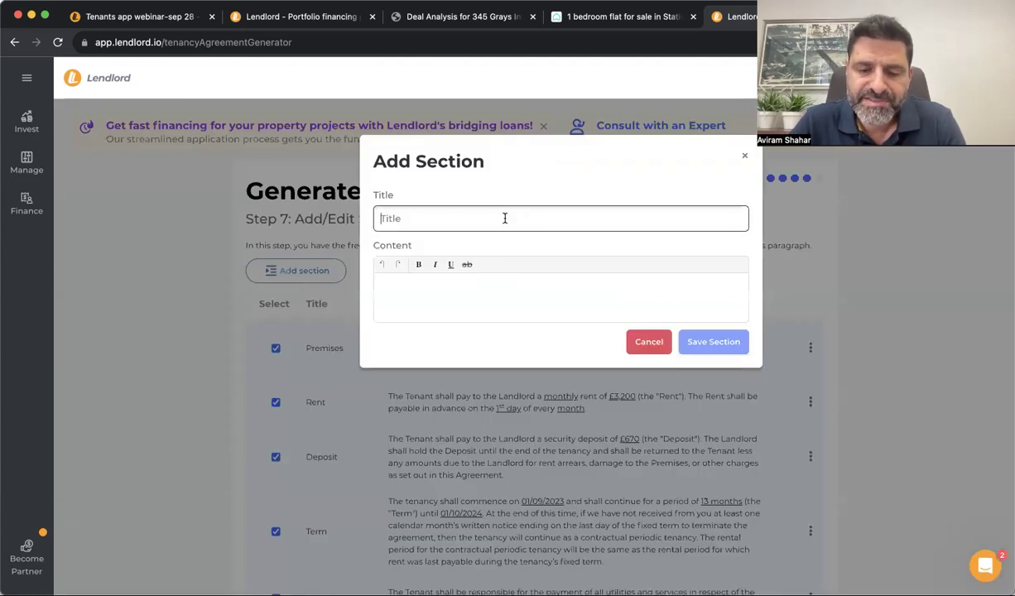
pyautogui.write('New Se')
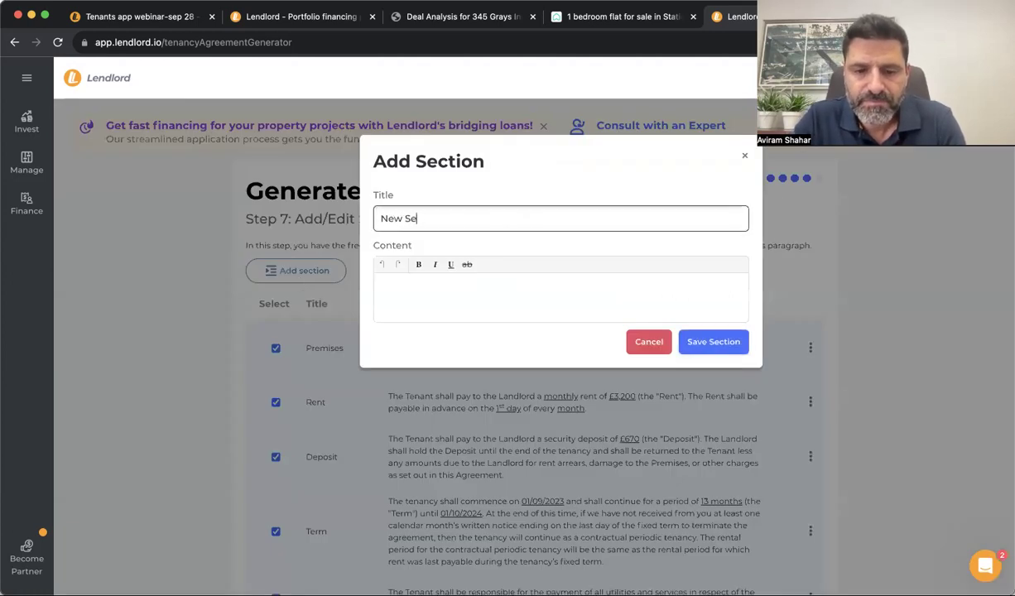
pyautogui.write('ction')
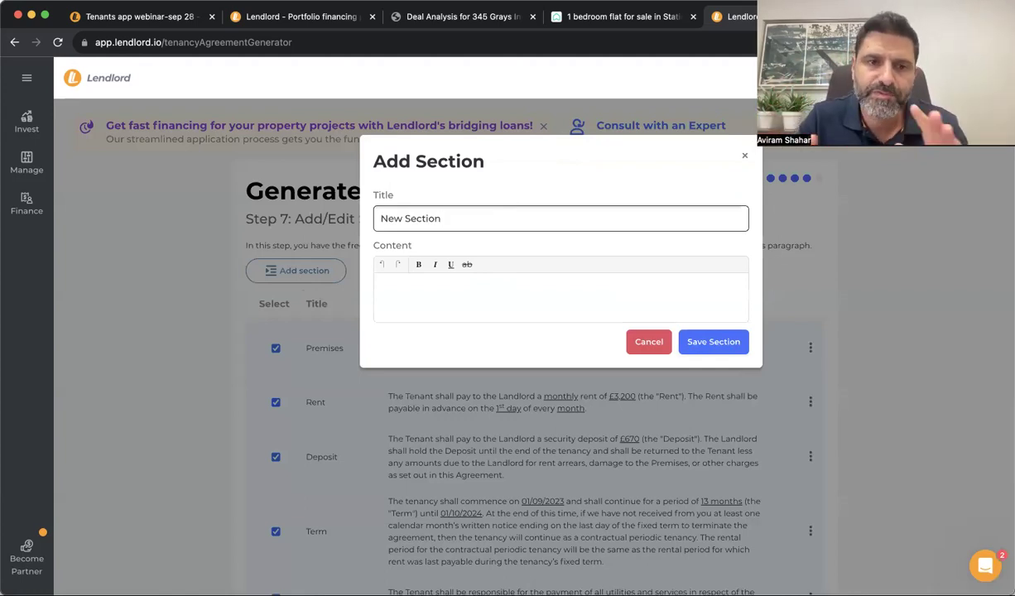
pyautogui.click(497, 303)
pyautogui.write('New section text')
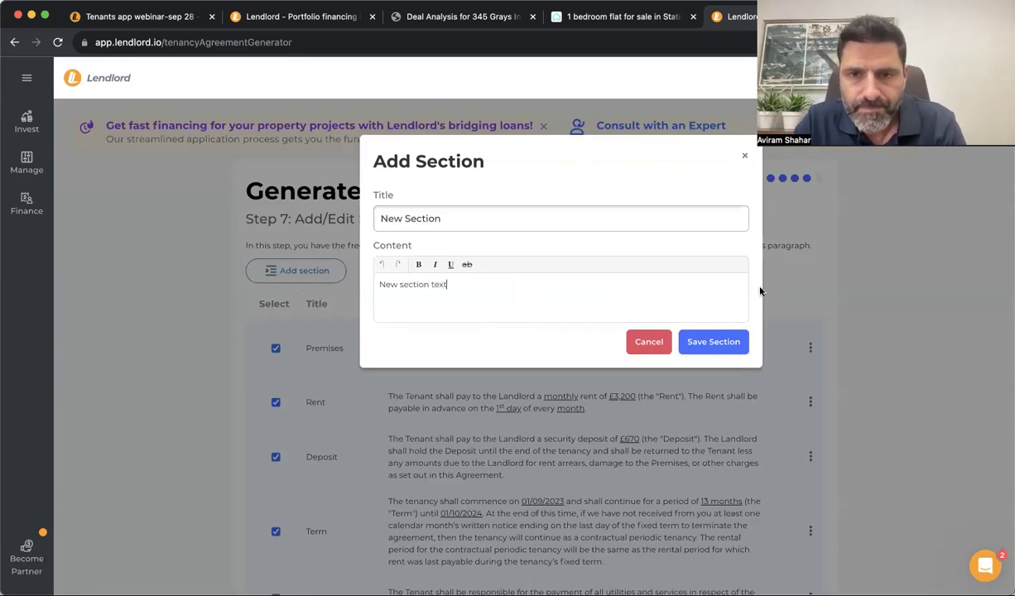
pyautogui.click(714, 341)
# Move New Section up twice so it sits just before Waiver, then generate the agreement
pyautogui.scroll(-5, 417, 356)
pyautogui.scroll(-5, 417, 356)
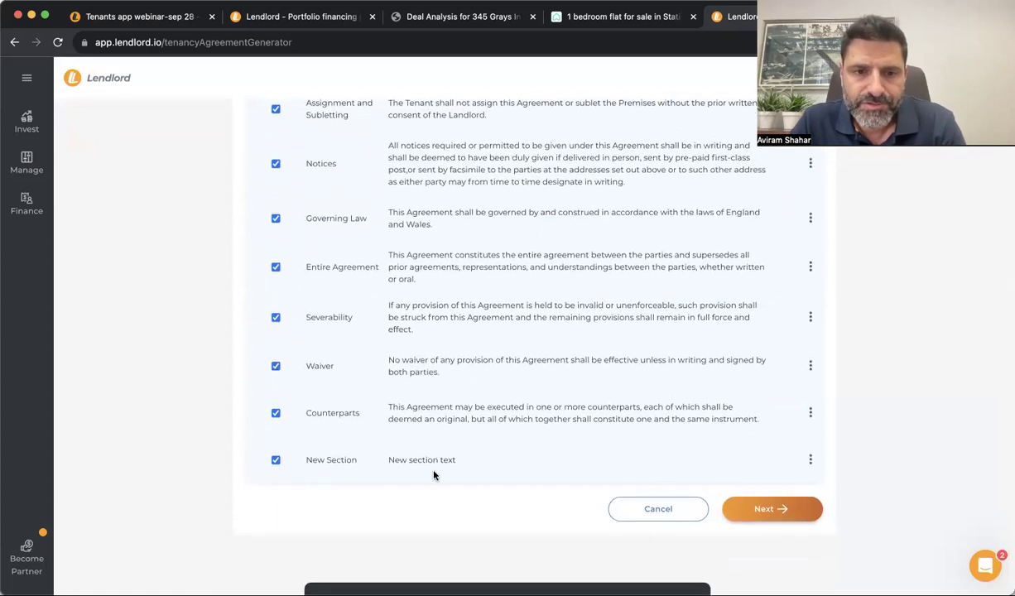
pyautogui.click(810, 461)
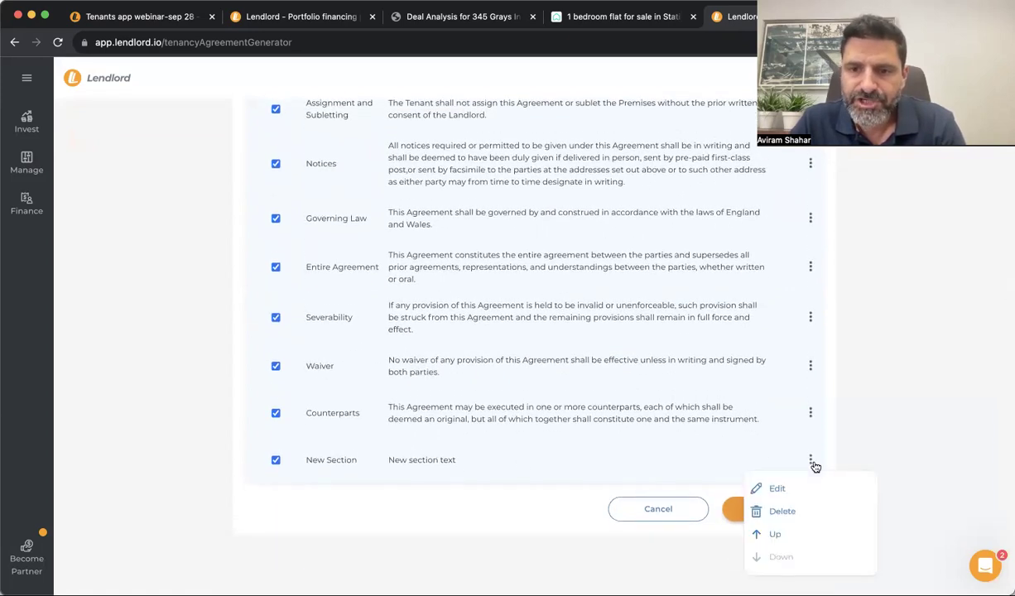
pyautogui.click(782, 534)
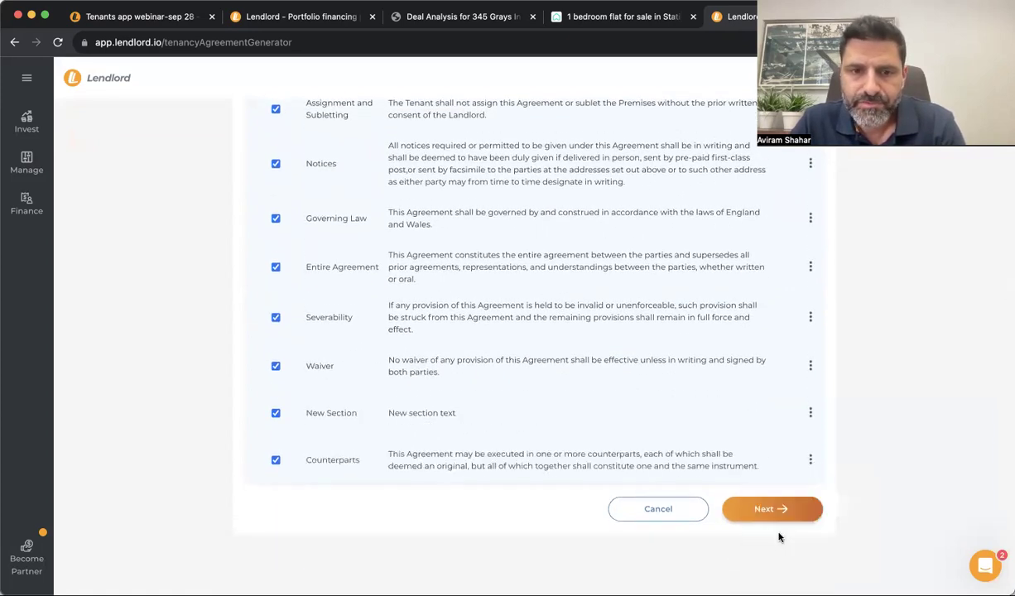
pyautogui.click(811, 414)
pyautogui.click(777, 486)
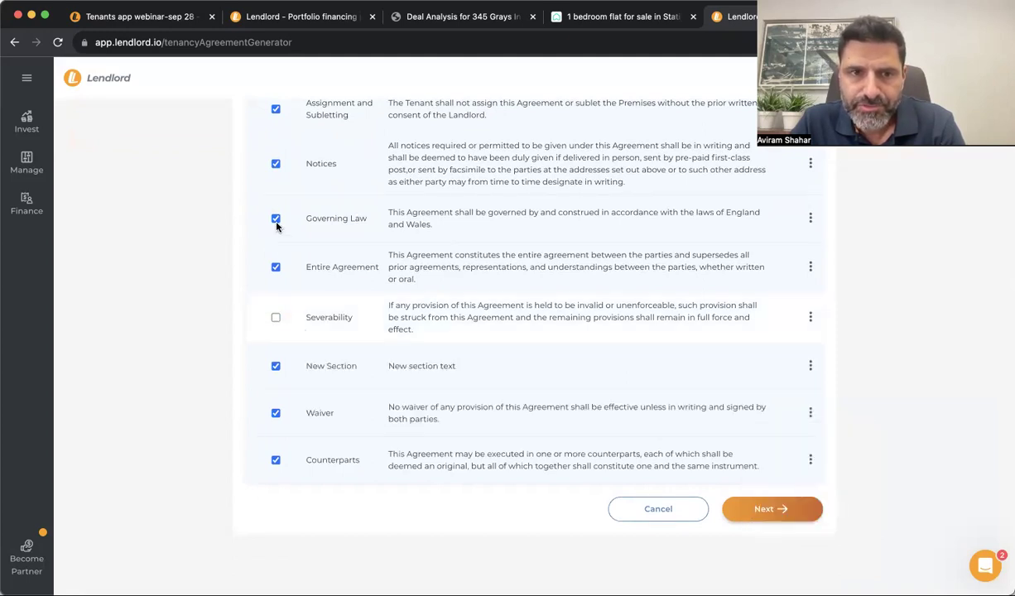
pyautogui.click(736, 501)
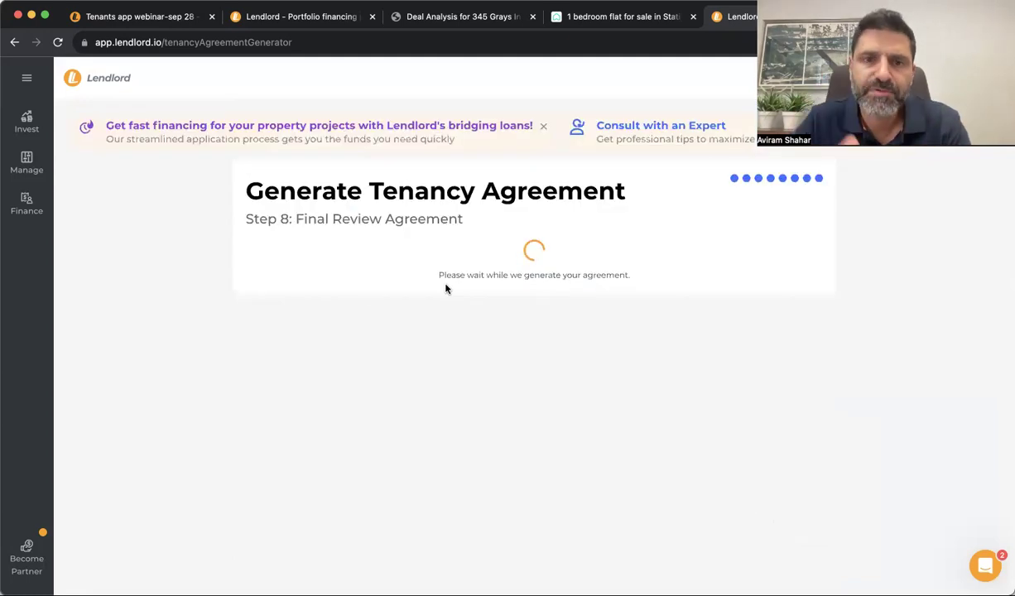
# Check the preview to confirm New Section appears as clause 13
pyautogui.scroll(-5, 446, 288)
pyautogui.scroll(-10, 445, 288)
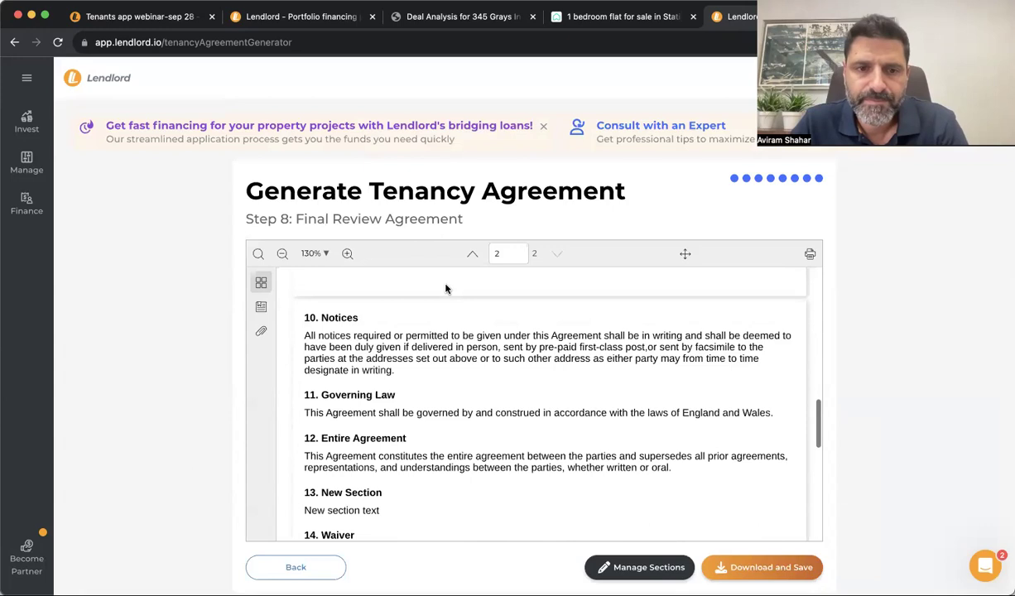
pyautogui.scroll(1, 446, 288)
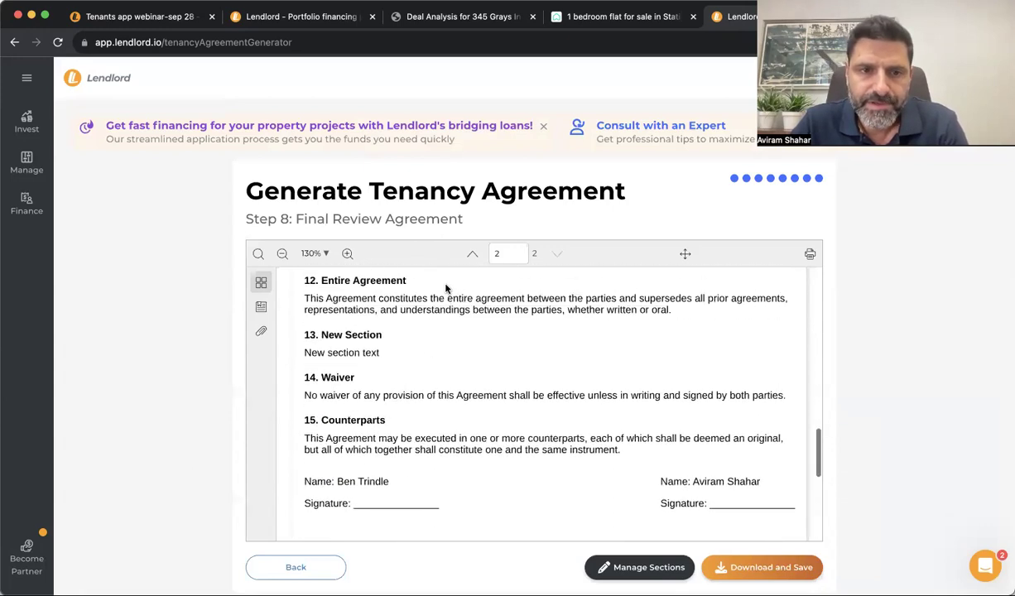
pyautogui.tripleClick(361, 334)
pyautogui.click(514, 359)
pyautogui.scroll(-1, 516, 361)
pyautogui.scroll(-3, 517, 361)
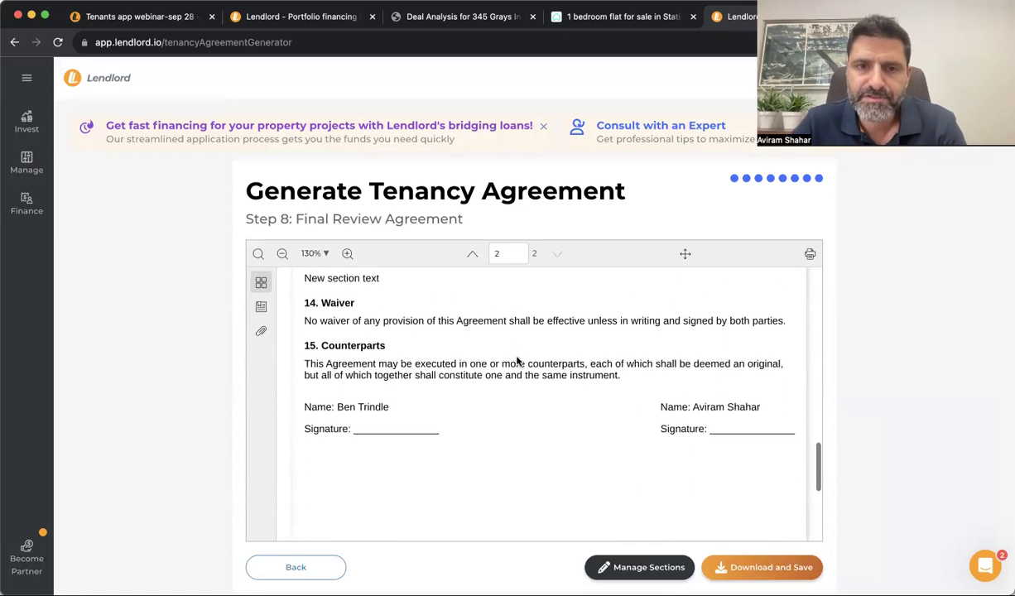
pyautogui.scroll(10, 711, 483)
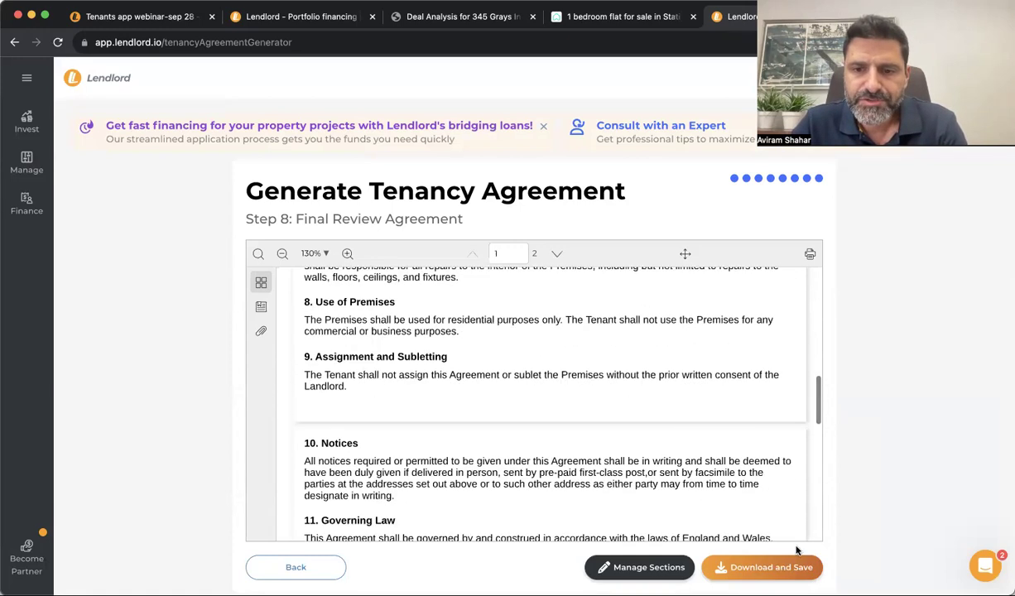
# Save the generated agreement, then go back to the Witnesses Details step
pyautogui.click(743, 566)
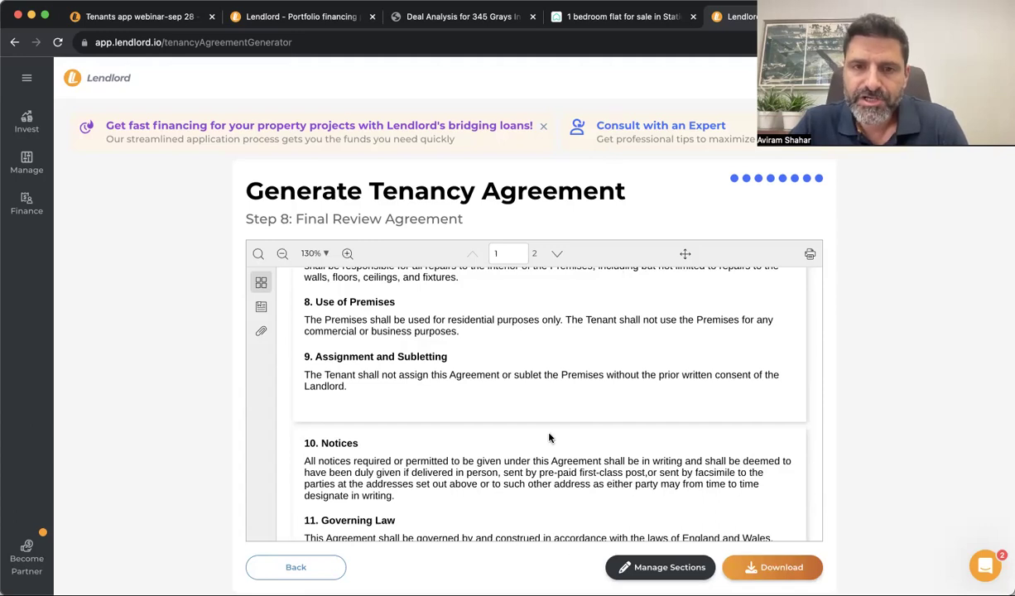
pyautogui.scroll(10, 549, 437)
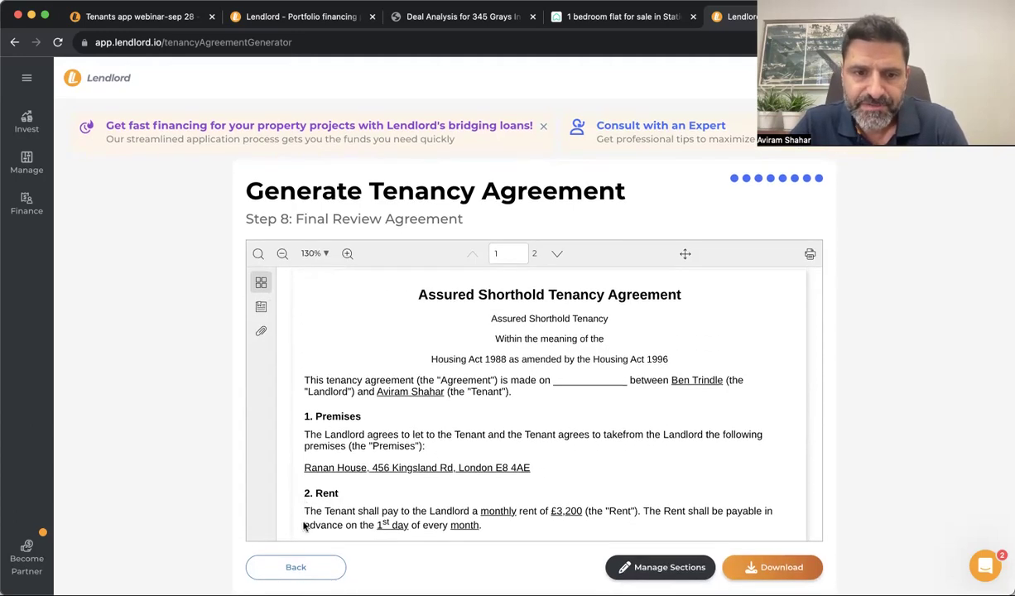
pyautogui.click(296, 568)
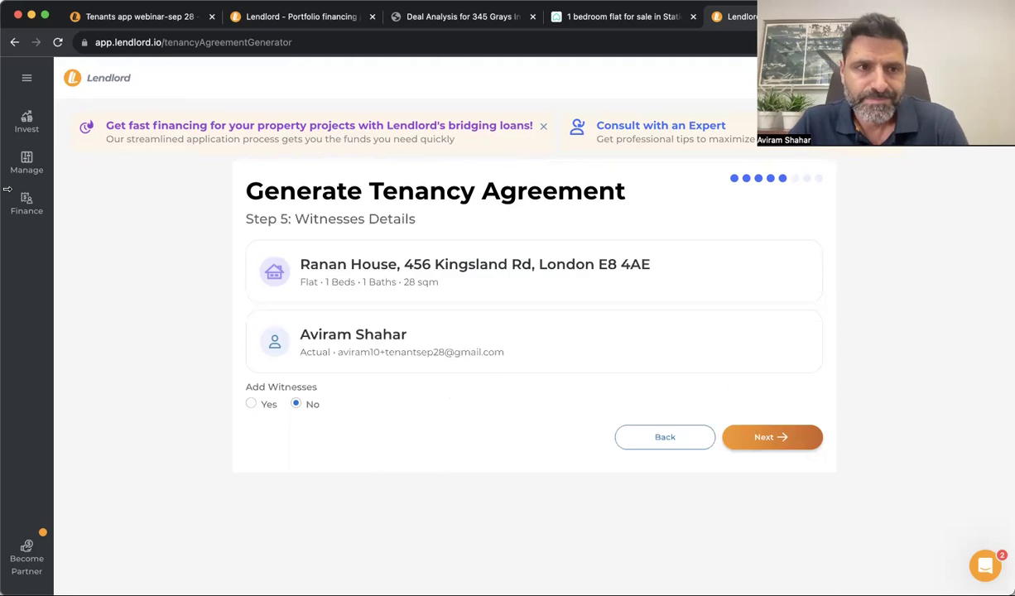
# Open My Tenants from the Manage menu, then switch to the Lendlord webinar page
pyautogui.moveTo(27, 165)
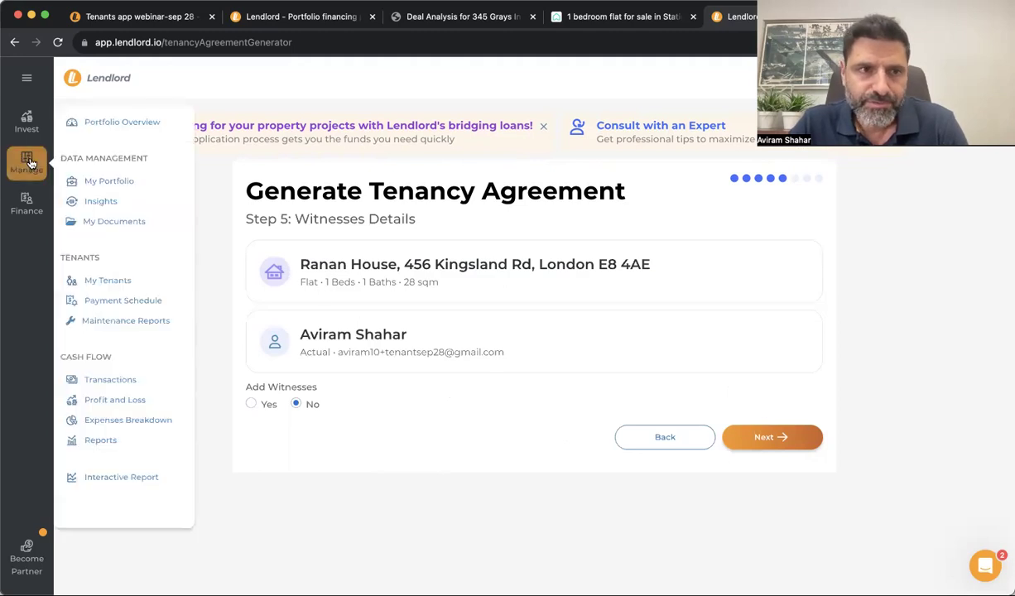
pyautogui.click(116, 275)
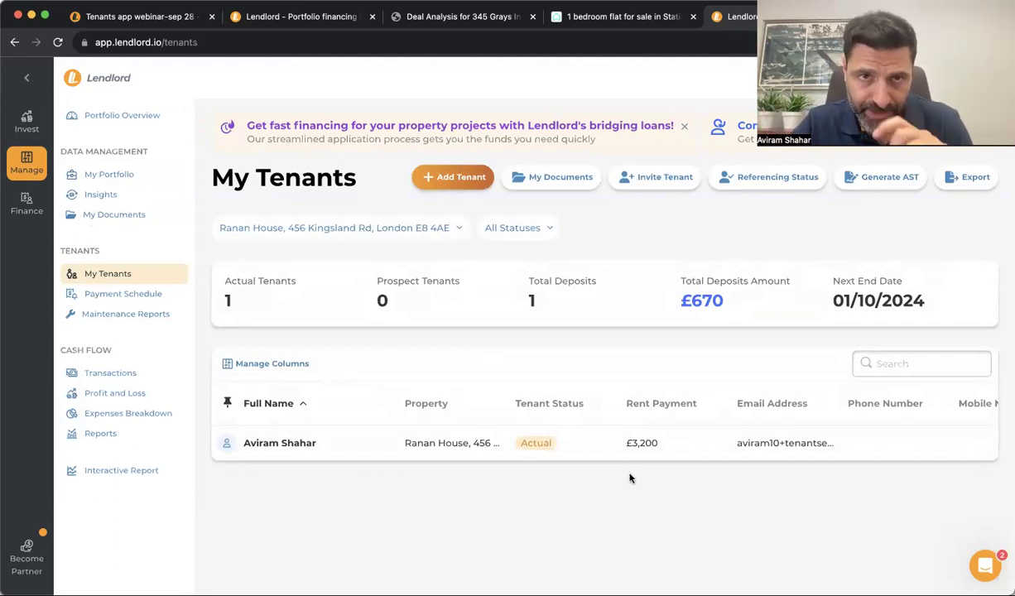
pyautogui.moveTo(700, 452)
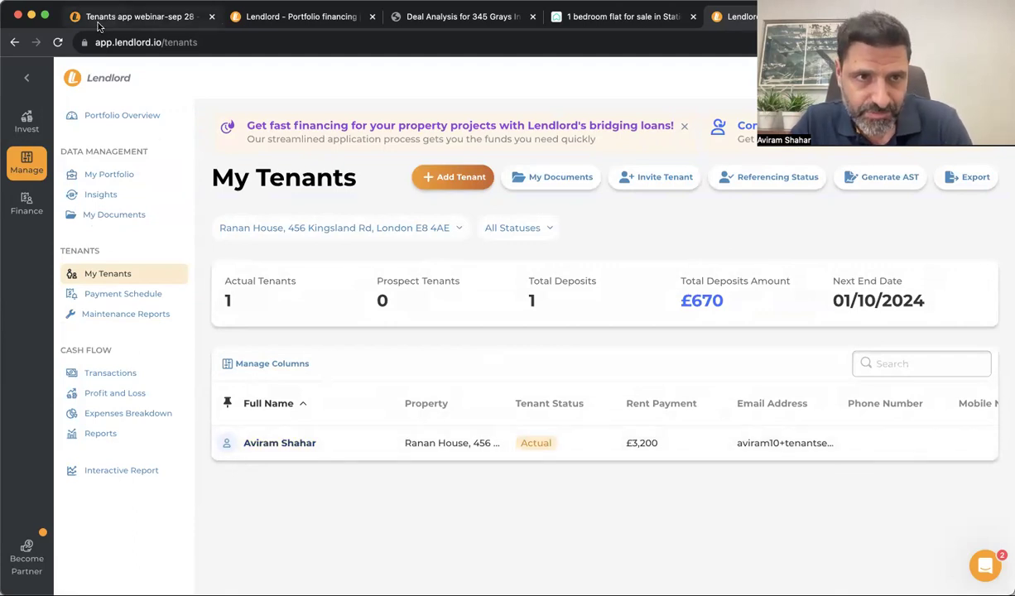
pyautogui.click(133, 18)
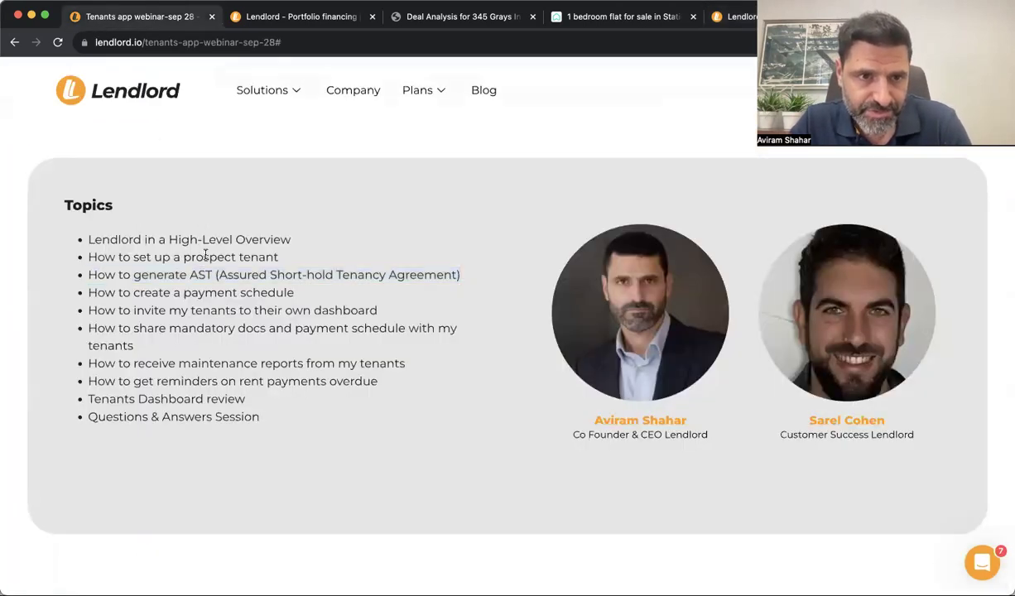
# Highlight the webinar topics on AST generation, payment schedules and inviting tenants to the dashboard
pyautogui.tripleClick(141, 276)
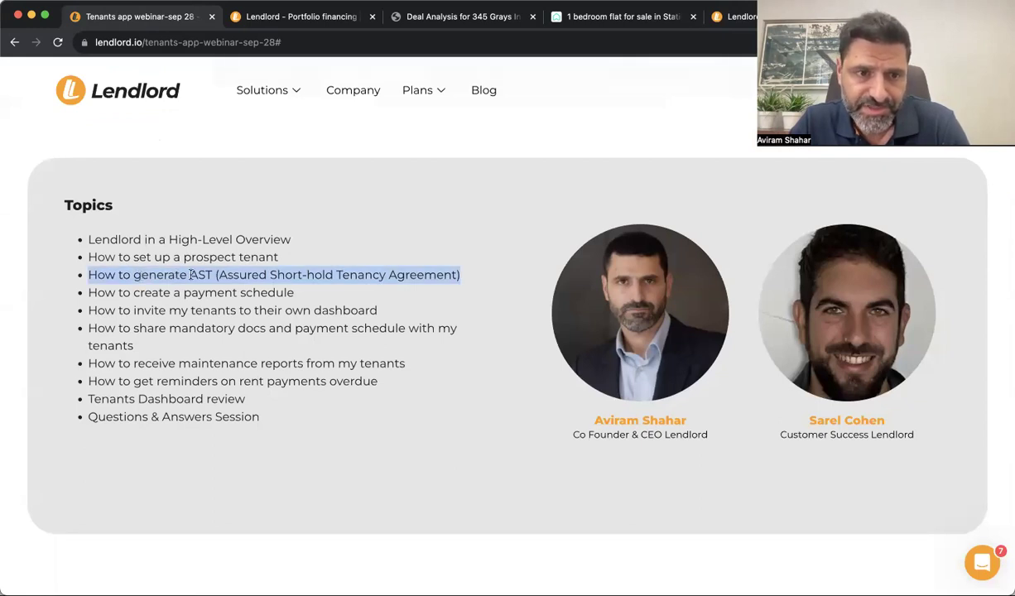
pyautogui.tripleClick(168, 292)
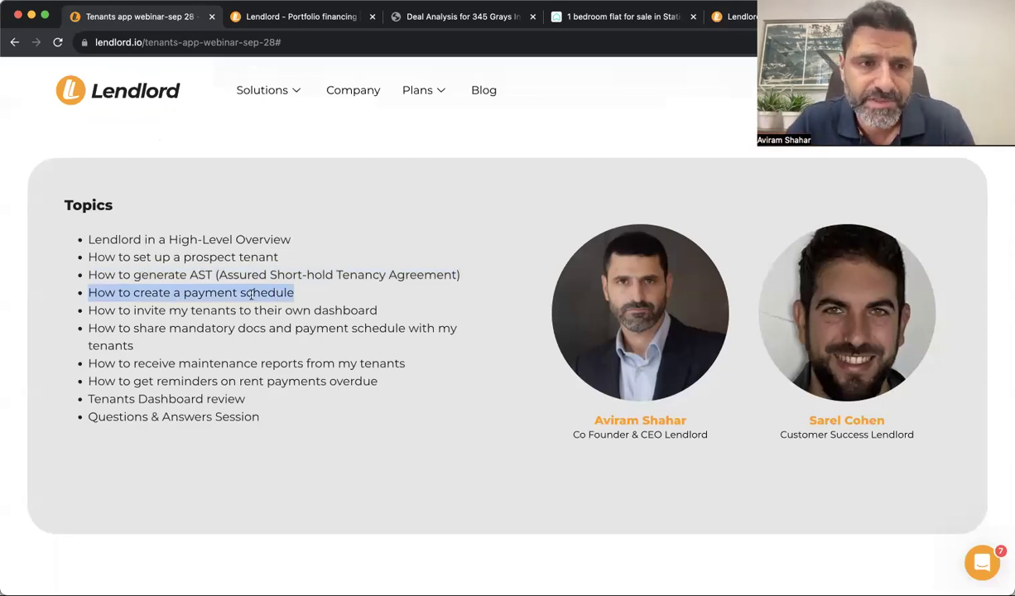
pyautogui.tripleClick(229, 310)
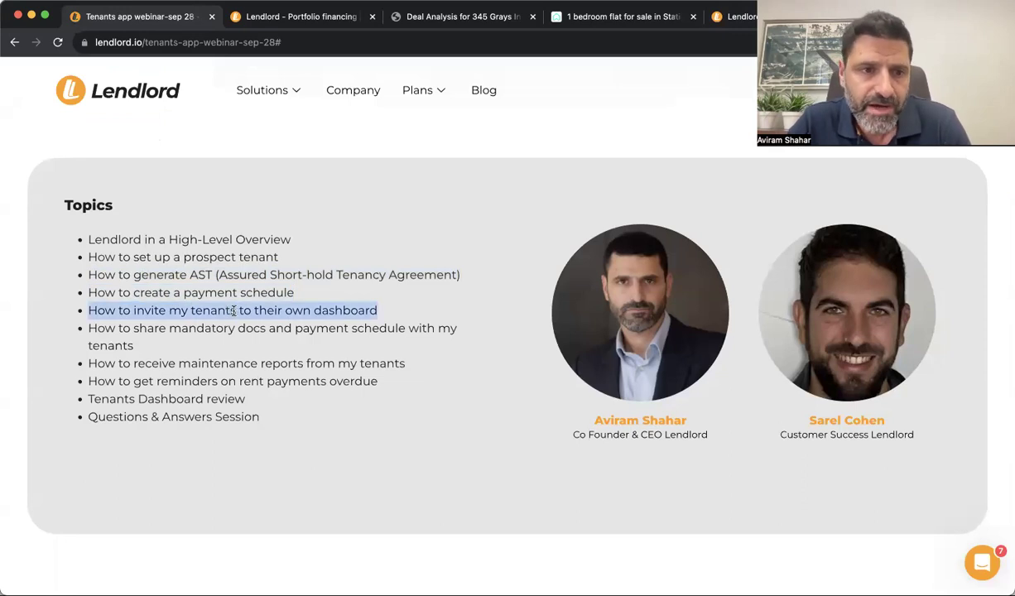